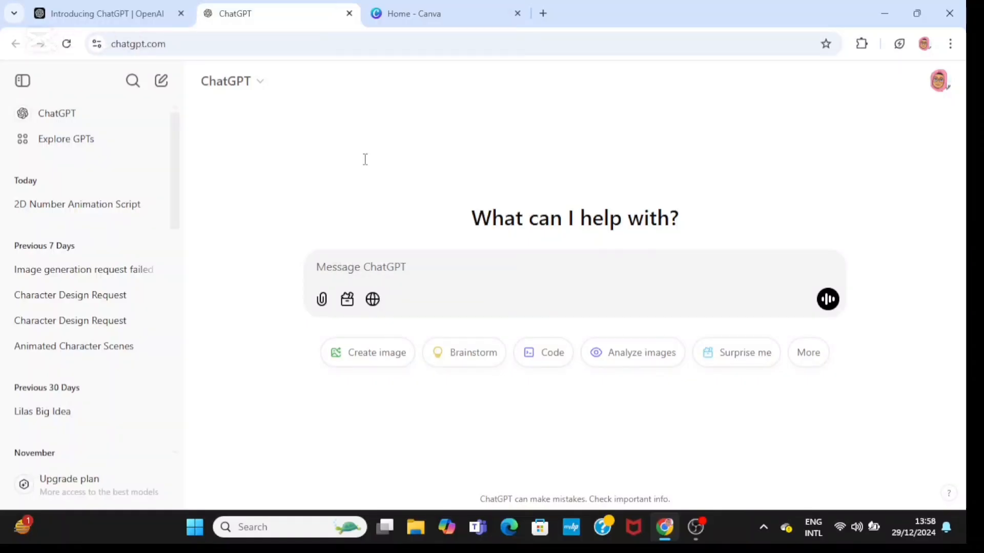
Ask ChatGPT for a 2D children's animation script about recognizing numbers 1-10, with a narrator, greetings and unique scenes, and read it.
{"action": "type", "text": "Write me a script for a simple 2D children's animation video about recognizing numbers (1-10). Include a Narrator to introduce each number and have each number greet the audience by saying, \"Hello, I am...\" Provide a description of the setting and ensure that each number appears in its own unique scene with a fun entrance."}
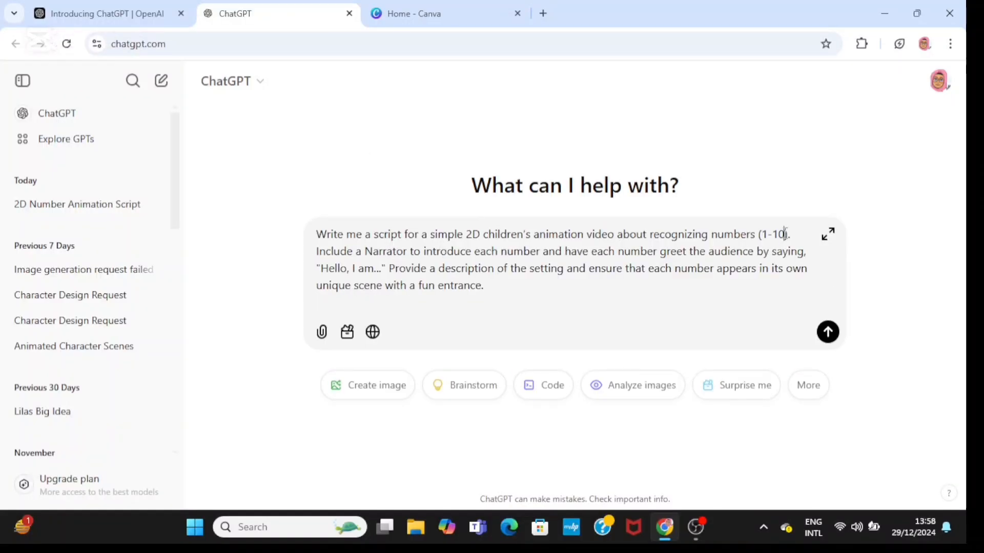
{"action": "left_click", "coordinate": [827, 333]}
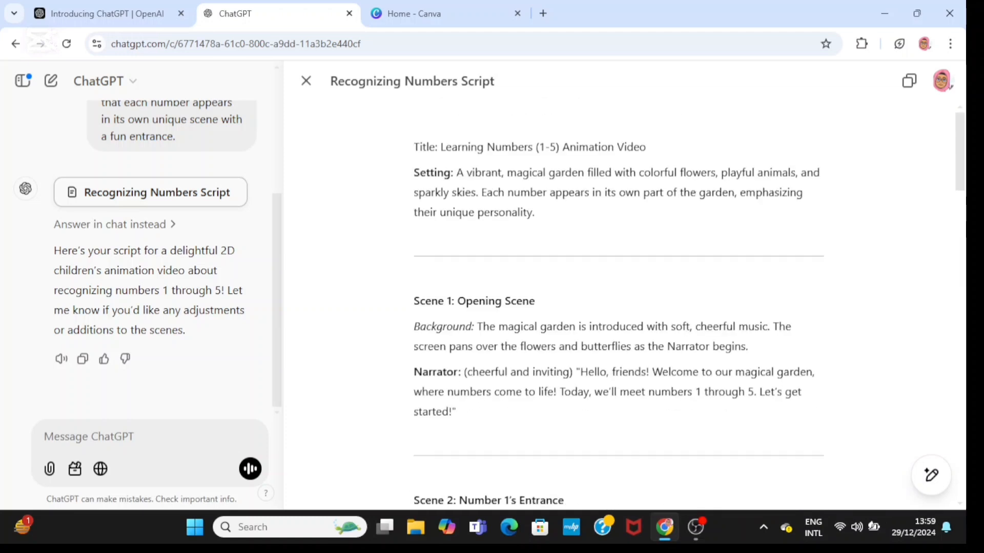
{"action": "scroll", "coordinate": [618, 307], "scroll_direction": "down", "scroll_amount": 1}
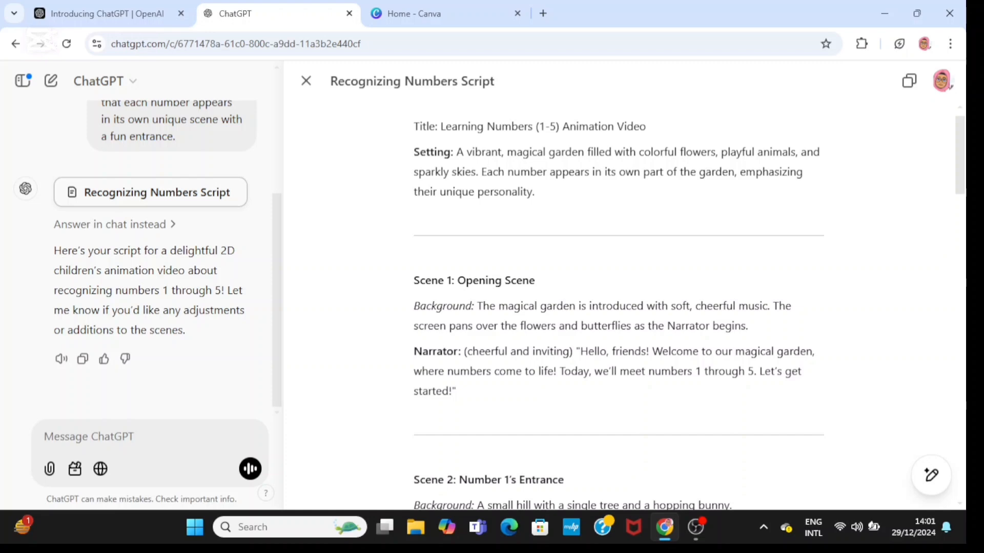
{"action": "scroll", "coordinate": [871, 345], "scroll_direction": "down", "scroll_amount": 2}
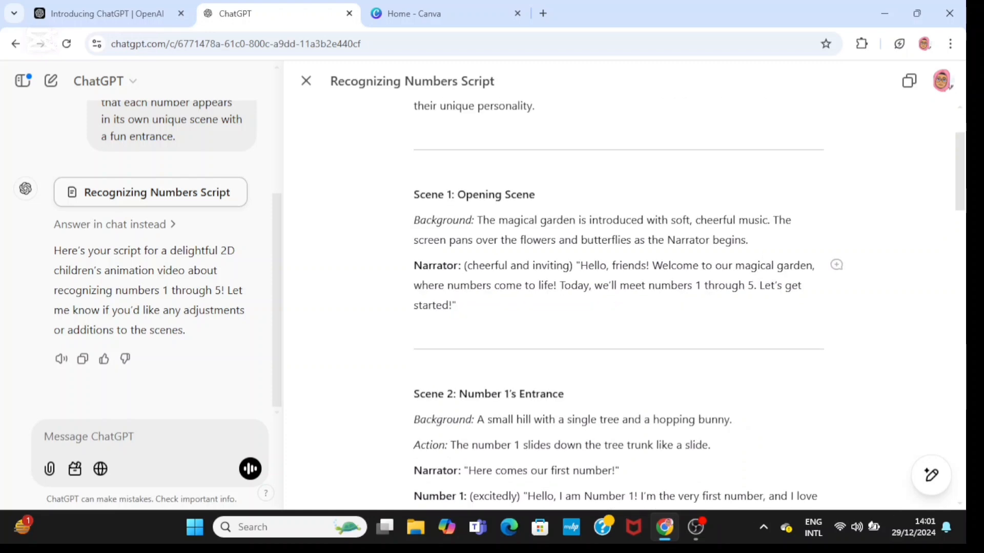
Create a blank video design in Canva and check the script's garden setting in ChatGPT.
{"action": "left_click", "coordinate": [423, 14]}
{"action": "left_click", "coordinate": [590, 268]}
{"action": "left_click", "coordinate": [411, 195]}
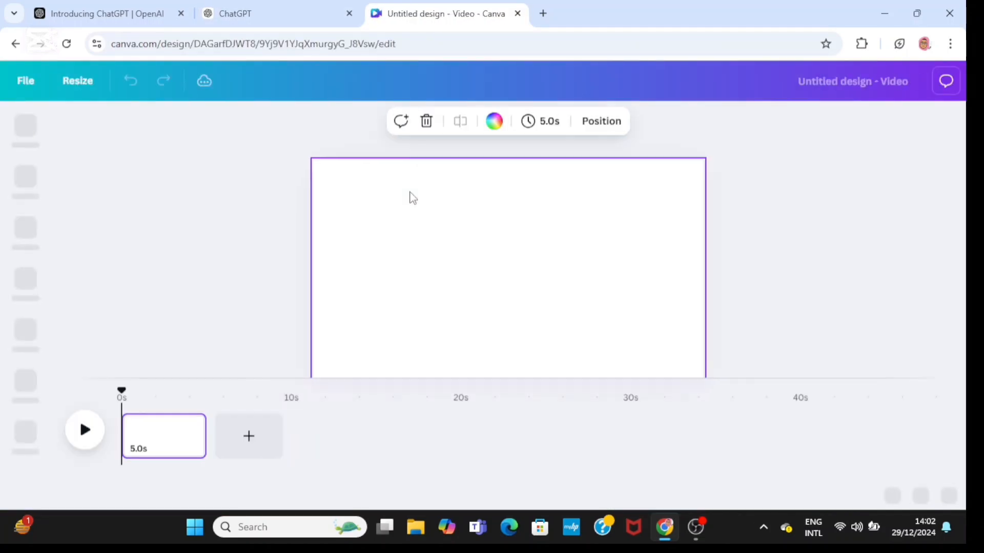
{"action": "left_click", "coordinate": [287, 14]}
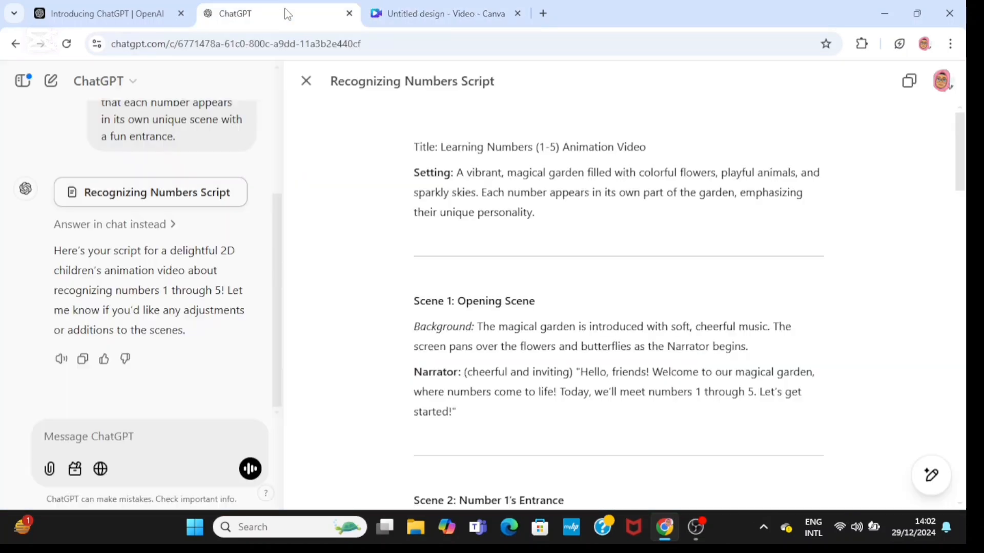
{"action": "left_click", "coordinate": [436, 21]}
{"action": "left_click", "coordinate": [200, 134]}
{"action": "type", "text": "Garden"}
{"action": "left_click", "coordinate": [255, 133]}
Search the graphics for "garden background" and insert the green meadow with rounded bushes.
{"action": "left_click", "coordinate": [25, 183]}
{"action": "left_click", "coordinate": [112, 132]}
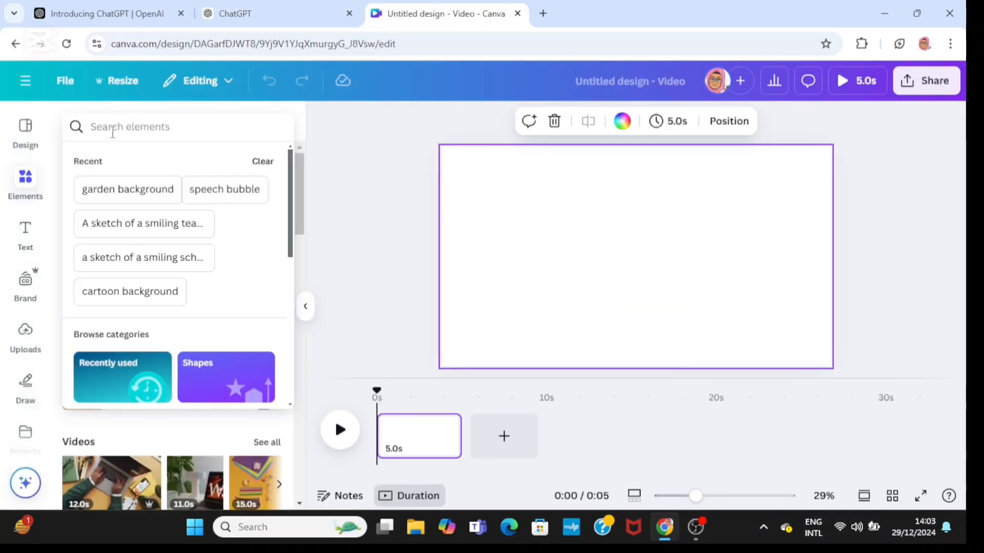
{"action": "left_click", "coordinate": [127, 189]}
{"action": "left_click", "coordinate": [113, 160]}
{"action": "scroll", "coordinate": [300, 240], "scroll_direction": "down", "scroll_amount": 5}
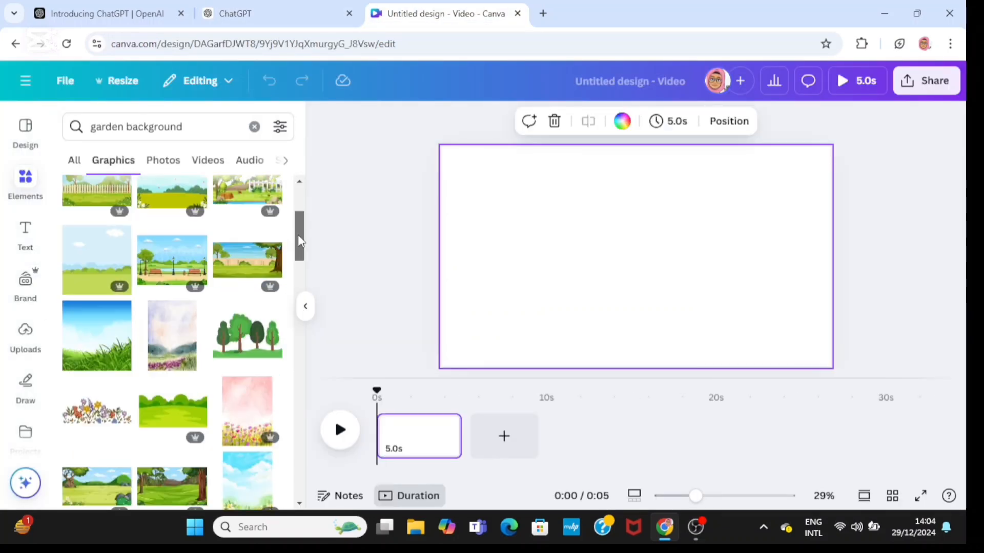
{"action": "mouse_move", "coordinate": [299, 237]}
{"action": "left_mouse_down"}
{"action": "mouse_move", "coordinate": [303, 208]}
{"action": "mouse_move", "coordinate": [300, 251]}
{"action": "left_mouse_up"}
{"action": "left_click", "coordinate": [173, 311]}
Enlarge the meadow graphic to span the page's full width, leaving a strip of sky above it.
{"action": "left_click_drag", "start_coordinate": [562, 294], "coordinate": [441, 350]}
{"action": "left_click_drag", "start_coordinate": [511, 312], "coordinate": [501, 330]}
{"action": "left_click_drag", "start_coordinate": [704, 236], "coordinate": [836, 172]}
{"action": "left_click", "coordinate": [255, 126]}
{"action": "type", "text": "flowers"}
{"action": "key", "text": "Return"}
{"action": "left_click_drag", "start_coordinate": [299, 205], "coordinate": [299, 382]}
Search the elements for "Trees" and restrict the results to animated graphics.
{"action": "left_click", "coordinate": [254, 126]}
{"action": "left_click", "coordinate": [139, 123]}
{"action": "type", "text": "Tree"}
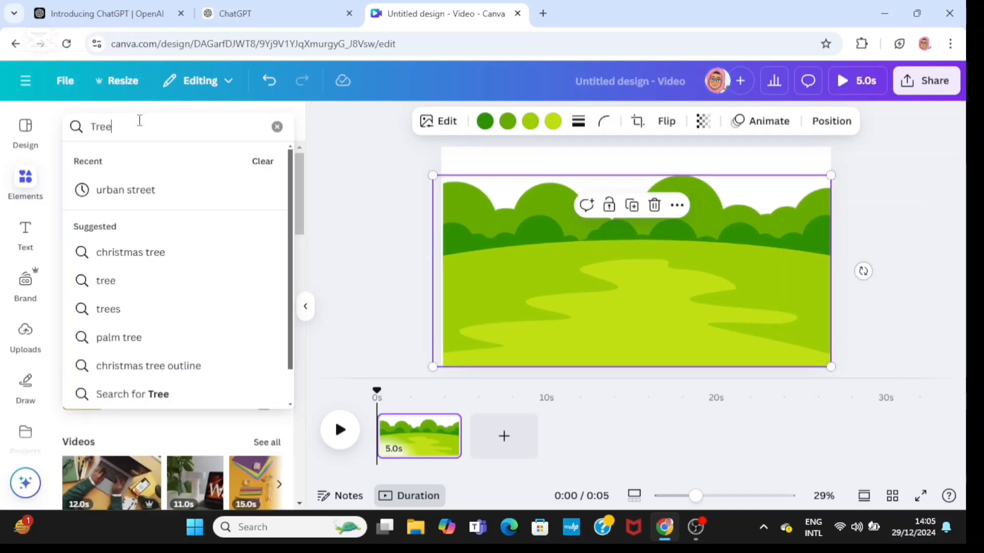
{"action": "type", "text": "s"}
{"action": "key", "text": "Return"}
{"action": "left_click", "coordinate": [280, 126]}
{"action": "scroll", "coordinate": [165, 299], "scroll_direction": "down", "scroll_amount": 3}
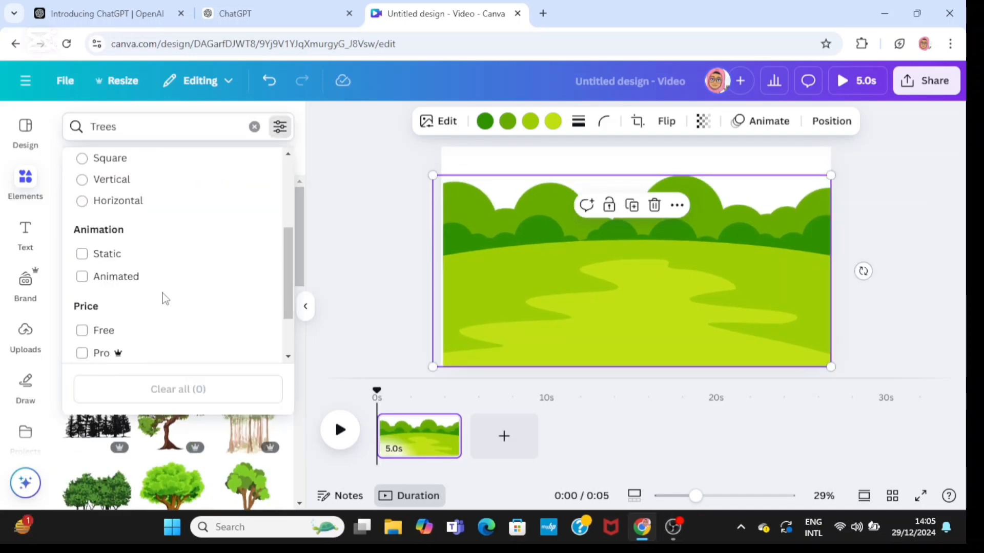
{"action": "left_click", "coordinate": [82, 277]}
{"action": "left_click", "coordinate": [309, 259]}
{"action": "left_click_drag", "start_coordinate": [300, 262], "coordinate": [300, 317]}
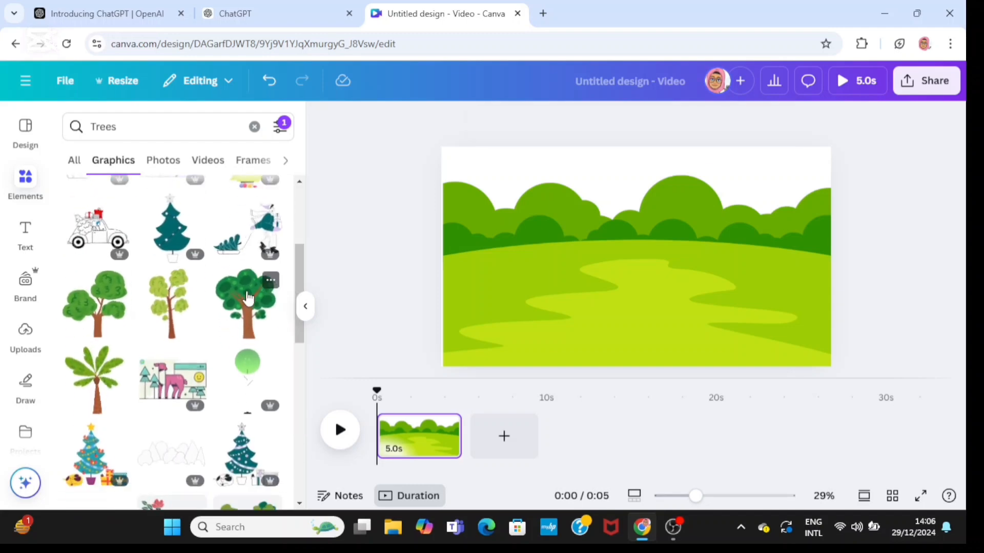
Insert the bushy dark-green tree, shrink it and place it near the meadow's left edge.
{"action": "left_click", "coordinate": [248, 299]}
{"action": "left_click_drag", "start_coordinate": [554, 345], "coordinate": [643, 221]}
{"action": "left_click_drag", "start_coordinate": [672, 199], "coordinate": [485, 222]}
{"action": "left_click_drag", "start_coordinate": [464, 269], "coordinate": [477, 246]}
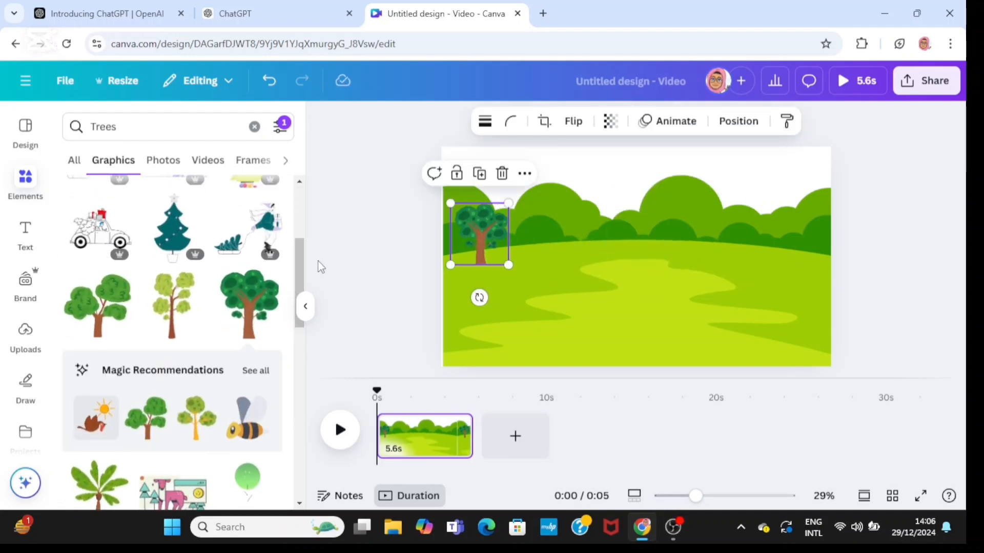
Add the tree with spreading branches and place it, slightly reduced, near the meadow's right edge.
{"action": "mouse_move", "coordinate": [300, 274]}
{"action": "left_mouse_down"}
{"action": "mouse_move", "coordinate": [300, 302]}
{"action": "mouse_move", "coordinate": [300, 226]}
{"action": "mouse_move", "coordinate": [301, 262]}
{"action": "left_mouse_up"}
{"action": "left_click", "coordinate": [103, 343]}
{"action": "left_click_drag", "start_coordinate": [547, 345], "coordinate": [620, 270]}
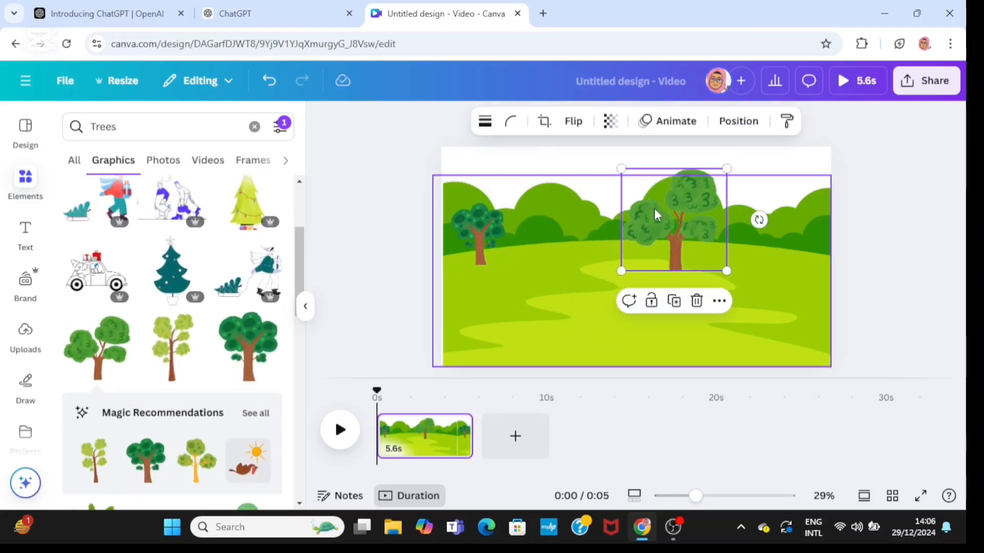
{"action": "left_click_drag", "start_coordinate": [657, 216], "coordinate": [760, 216]}
{"action": "left_click_drag", "start_coordinate": [724, 272], "coordinate": [740, 257]}
{"action": "left_click", "coordinate": [640, 306]}
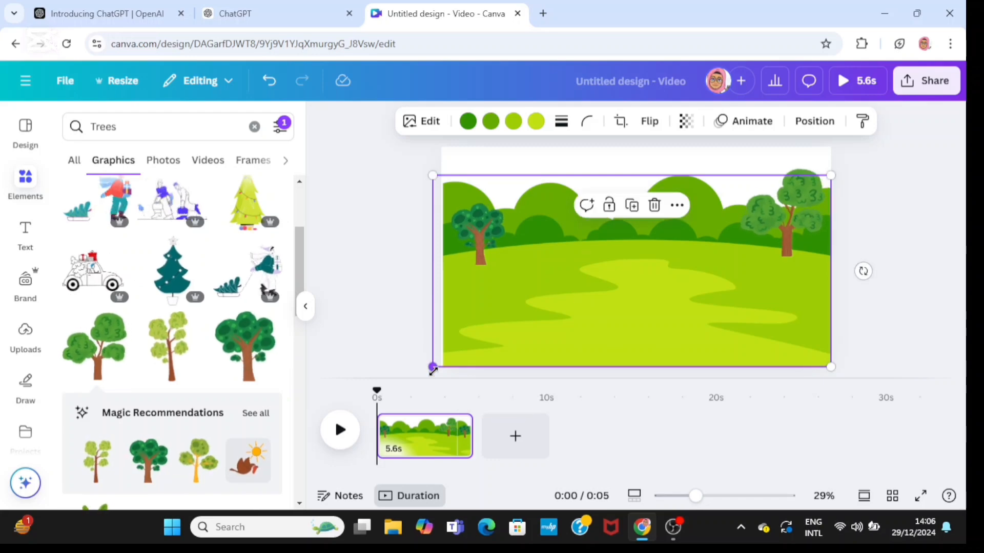
{"action": "left_click", "coordinate": [884, 233]}
Search the graphics for "flowers" and browse to the flower clusters.
{"action": "left_click", "coordinate": [254, 126]}
{"action": "type", "text": "flowers"}
{"action": "key", "text": "Return"}
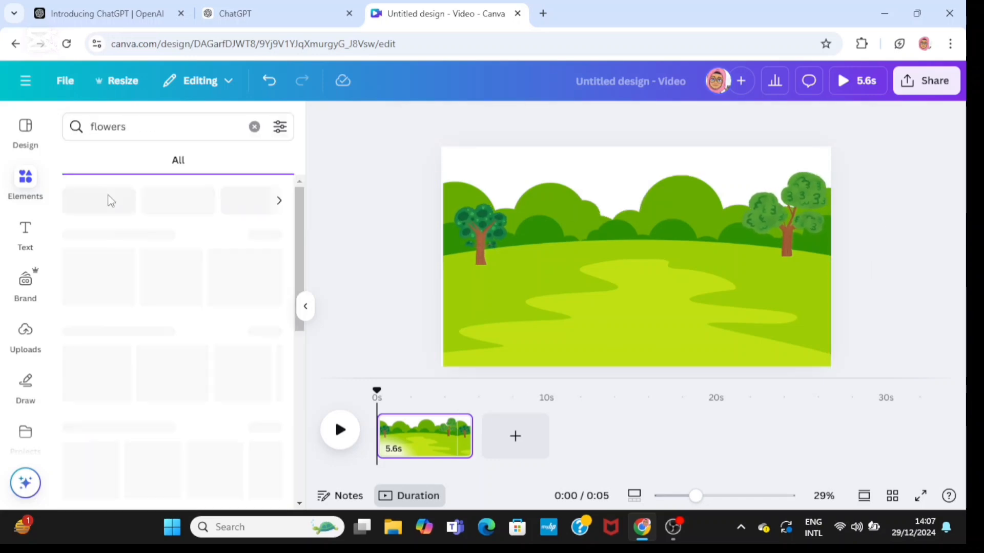
{"action": "left_click", "coordinate": [114, 160]}
{"action": "left_click_drag", "start_coordinate": [300, 229], "coordinate": [300, 494]}
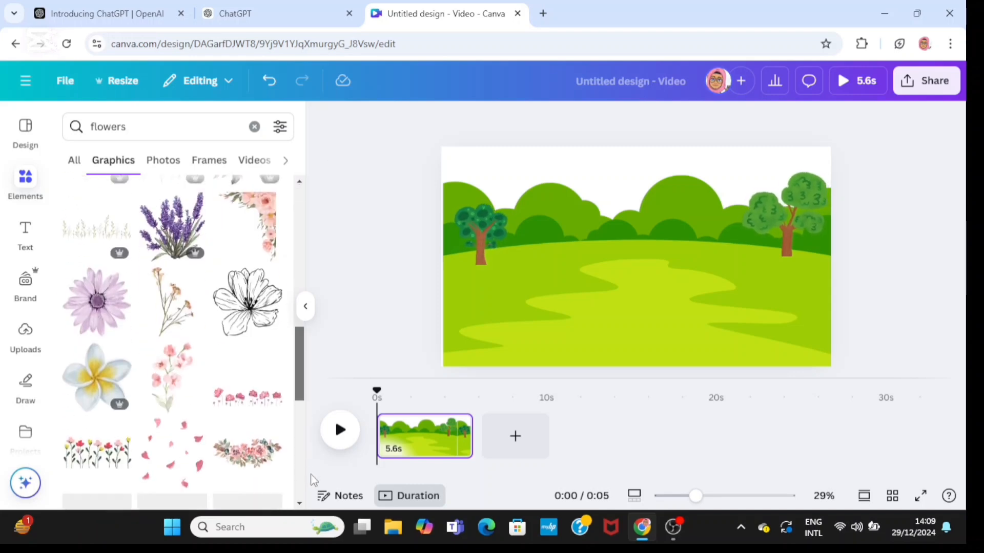
{"action": "left_click_drag", "start_coordinate": [311, 476], "coordinate": [309, 513]}
Insert the cream-coloured flower cluster, shrink it and place it to the left of the spreading tree.
{"action": "left_click", "coordinate": [97, 311]}
{"action": "left_click_drag", "start_coordinate": [555, 345], "coordinate": [623, 272]}
{"action": "left_click_drag", "start_coordinate": [632, 260], "coordinate": [614, 232]}
{"action": "left_click_drag", "start_coordinate": [620, 224], "coordinate": [700, 223]}
Add the multicoloured flower clump from the related recommendations and place it, reduced, beside the left tree.
{"action": "left_click", "coordinate": [256, 378]}
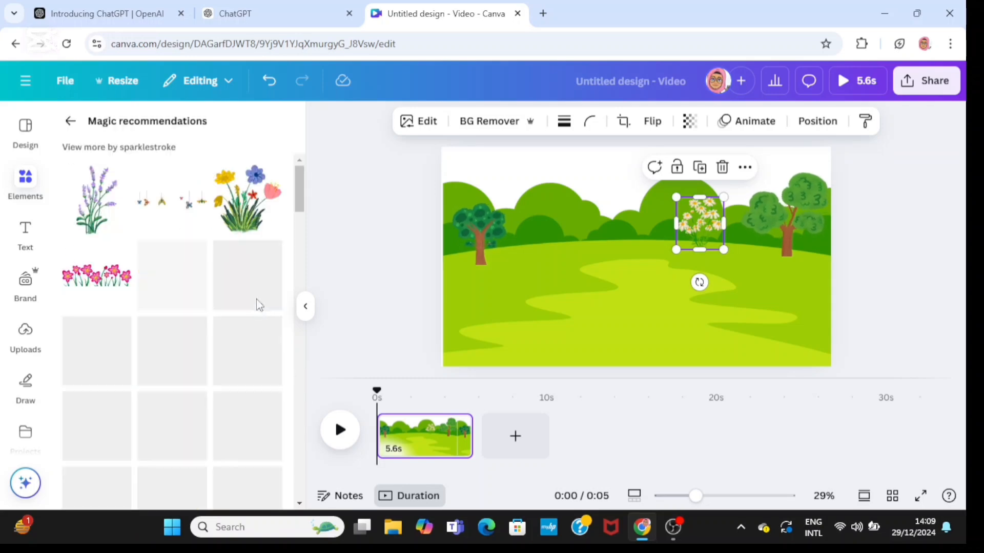
{"action": "left_click", "coordinate": [248, 202]}
{"action": "left_click_drag", "start_coordinate": [549, 344], "coordinate": [637, 258]}
{"action": "left_click_drag", "start_coordinate": [679, 213], "coordinate": [588, 213]}
{"action": "left_click_drag", "start_coordinate": [545, 256], "coordinate": [574, 227]}
{"action": "left_click_drag", "start_coordinate": [602, 199], "coordinate": [572, 230]}
{"action": "left_click", "coordinate": [512, 292]}
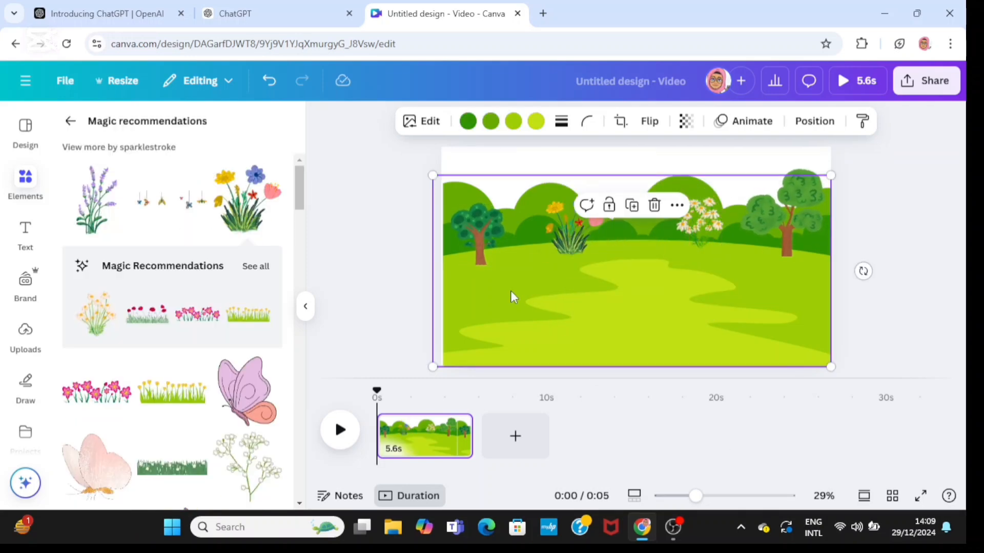
{"action": "left_click", "coordinate": [562, 237]}
Return to the element search and look up "butterfly" graphics.
{"action": "left_click_drag", "start_coordinate": [300, 194], "coordinate": [303, 309]}
{"action": "left_click", "coordinate": [71, 121]}
{"action": "left_click", "coordinate": [133, 122]}
{"action": "key", "text": "BackSpace"}
{"action": "key", "text": "BackSpace"}
{"action": "key", "text": "BackSpace"}
{"action": "key", "text": "BackSpace"}
{"action": "key", "text": "BackSpace"}
{"action": "key", "text": "BackSpace"}
{"action": "key", "text": "BackSpace"}
{"action": "type", "text": "buttr"}
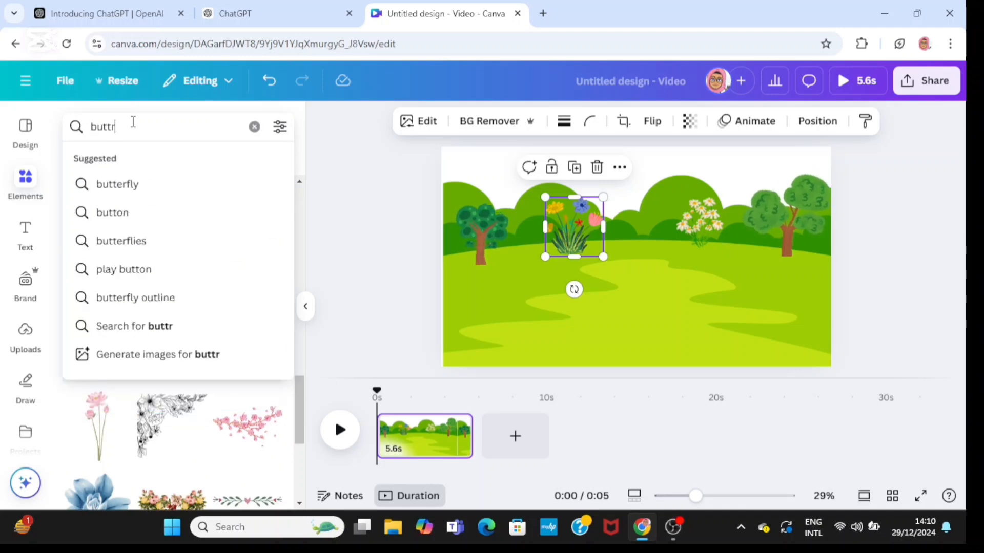
{"action": "key", "text": "BackSpace"}
{"action": "type", "text": "erfly"}
{"action": "key", "text": "Return"}
{"action": "scroll", "coordinate": [297, 288], "scroll_direction": "down", "scroll_amount": 2}
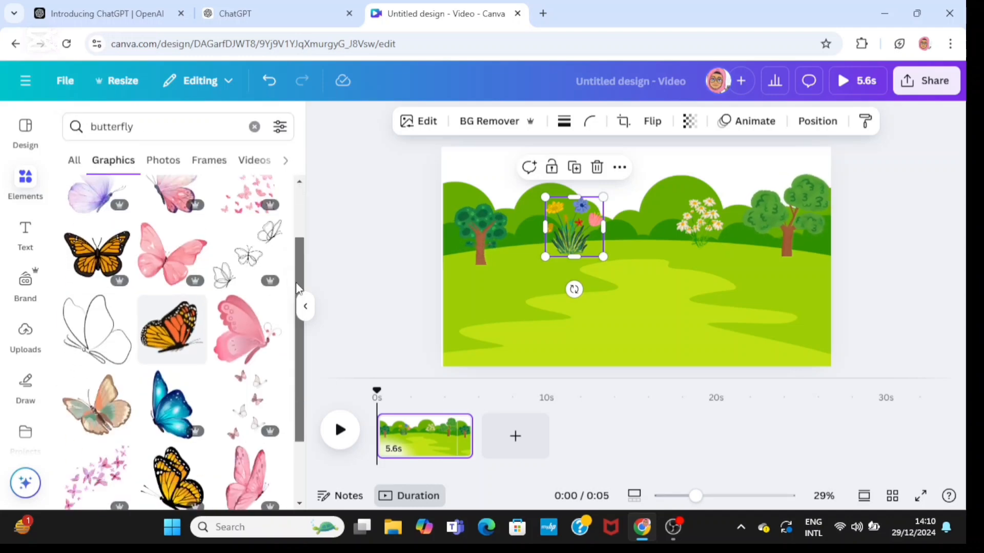
Add the orange monarch butterfly at reduced size over the cream flowers and a second one over the multicoloured clump.
{"action": "left_click_drag", "start_coordinate": [299, 289], "coordinate": [319, 215]}
{"action": "left_click", "coordinate": [172, 413]}
{"action": "left_click_drag", "start_coordinate": [538, 344], "coordinate": [710, 212]}
{"action": "left_click", "coordinate": [681, 266]}
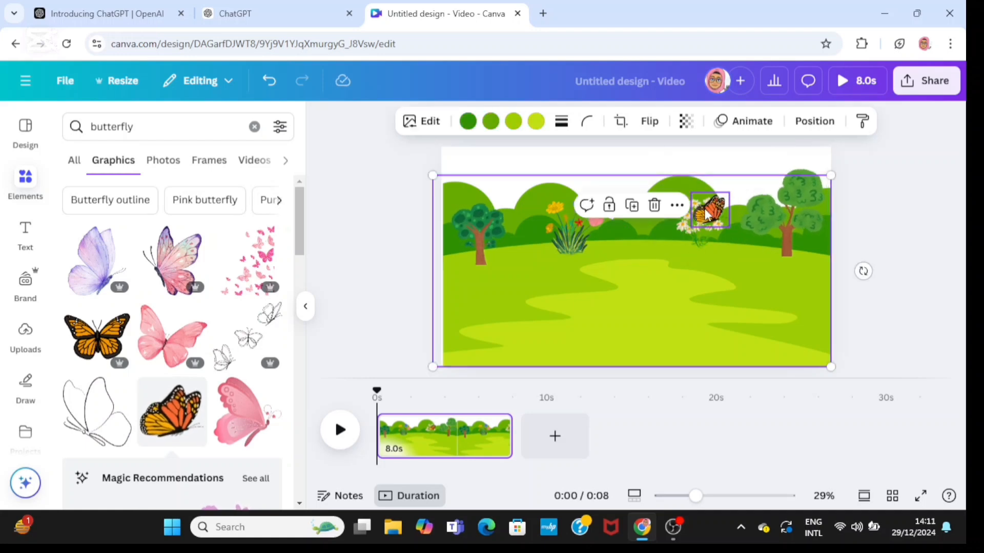
{"action": "left_click_drag", "start_coordinate": [172, 412], "coordinate": [560, 221]}
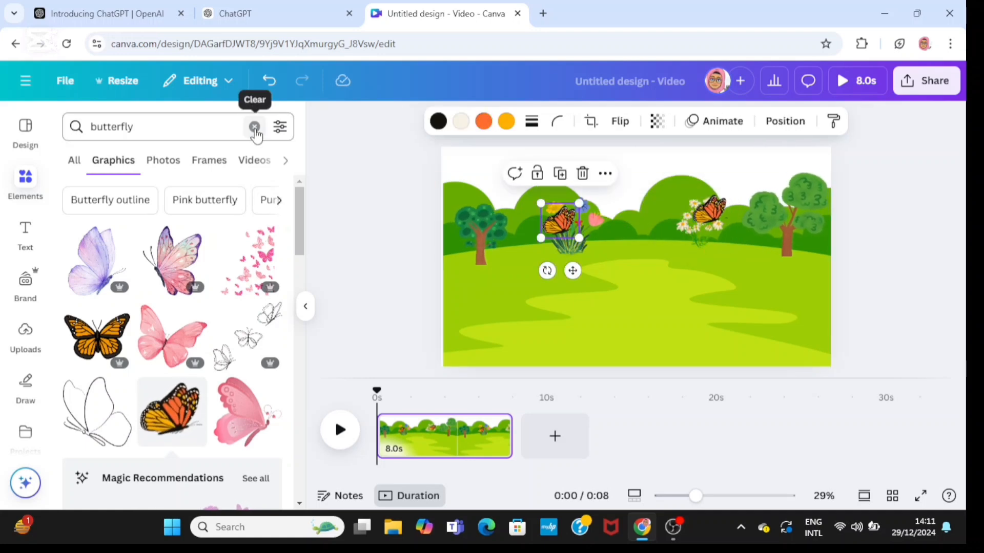
Check the script in ChatGPT, search Canva's graphics for "sun face" and insert the smiling sun with thin rays.
{"action": "left_click", "coordinate": [250, 15]}
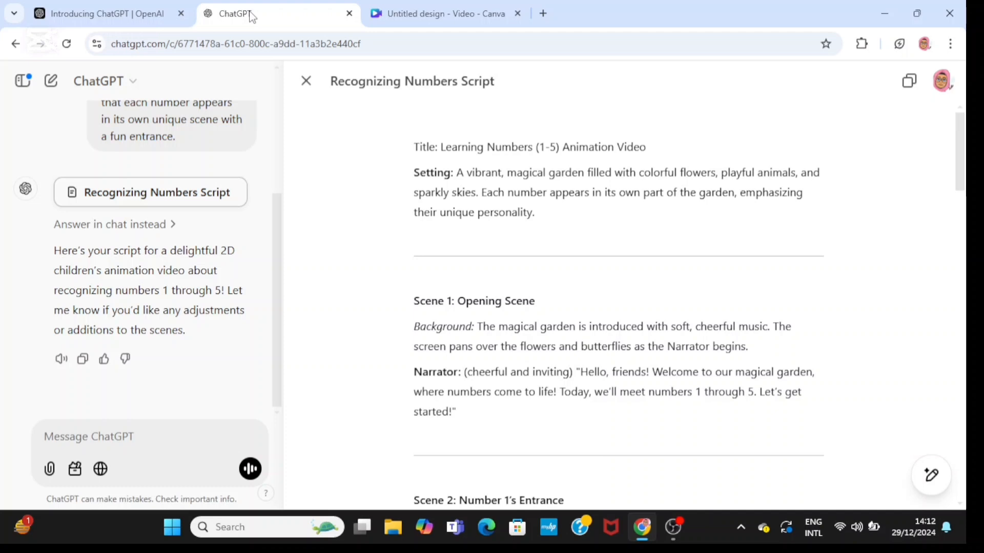
{"action": "left_click", "coordinate": [441, 14]}
{"action": "left_click", "coordinate": [254, 127]}
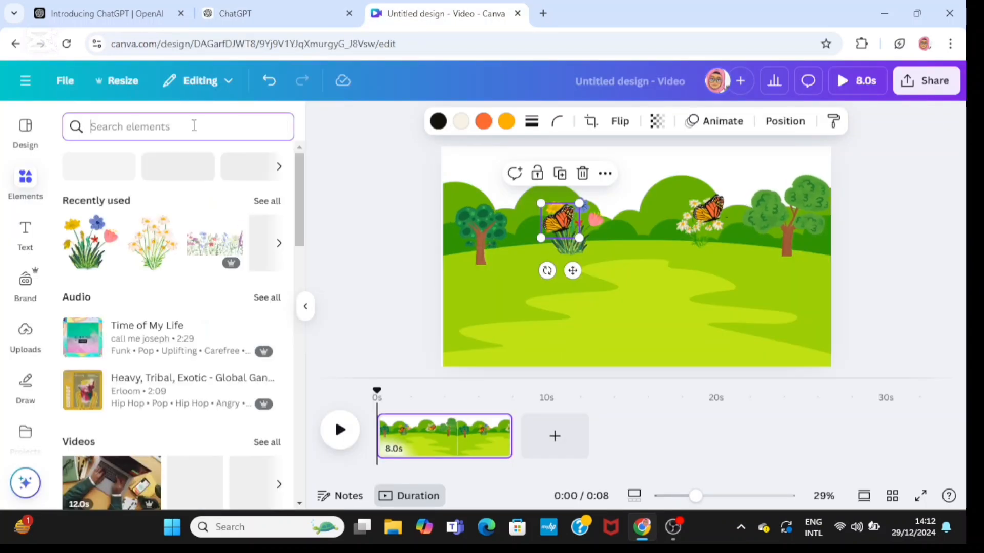
{"action": "type", "text": "sun face"}
{"action": "key", "text": "Return"}
{"action": "left_click", "coordinate": [123, 166]}
{"action": "left_click", "coordinate": [171, 344]}
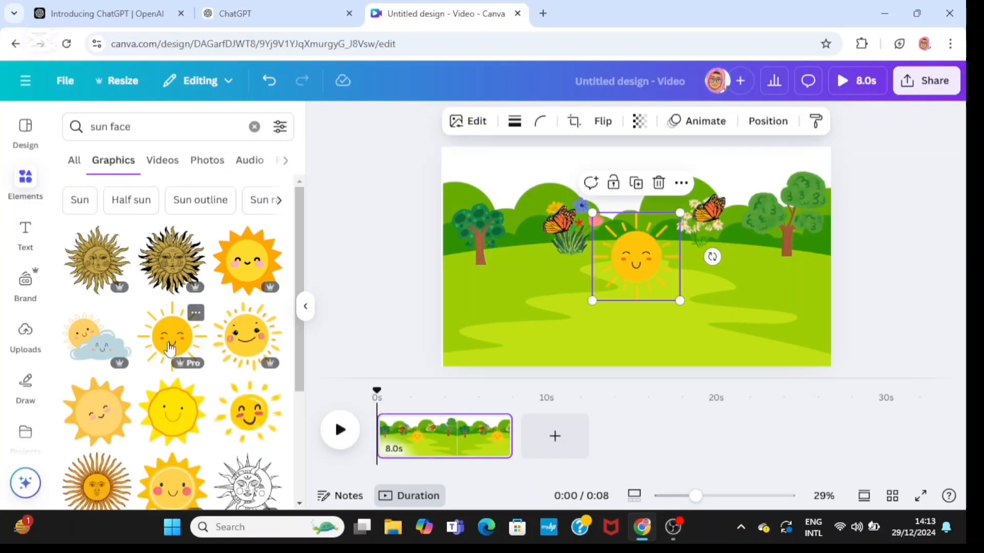
Shrink the smiling sun, place it in the sky above the left tree and put a copy near the right tree.
{"action": "left_click_drag", "start_coordinate": [591, 300], "coordinate": [653, 241]}
{"action": "left_click_drag", "start_coordinate": [656, 235], "coordinate": [501, 180]}
{"action": "key", "text": "ctrl+z"}
{"action": "left_click", "coordinate": [666, 225]}
{"action": "left_click_drag", "start_coordinate": [472, 210], "coordinate": [489, 192]}
{"action": "left_click", "coordinate": [510, 222]}
{"action": "left_click_drag", "start_coordinate": [516, 177], "coordinate": [740, 167]}
Search the graphics for "number 1" and insert the pink cartoon 1 with eyes.
{"action": "left_click", "coordinate": [254, 127]}
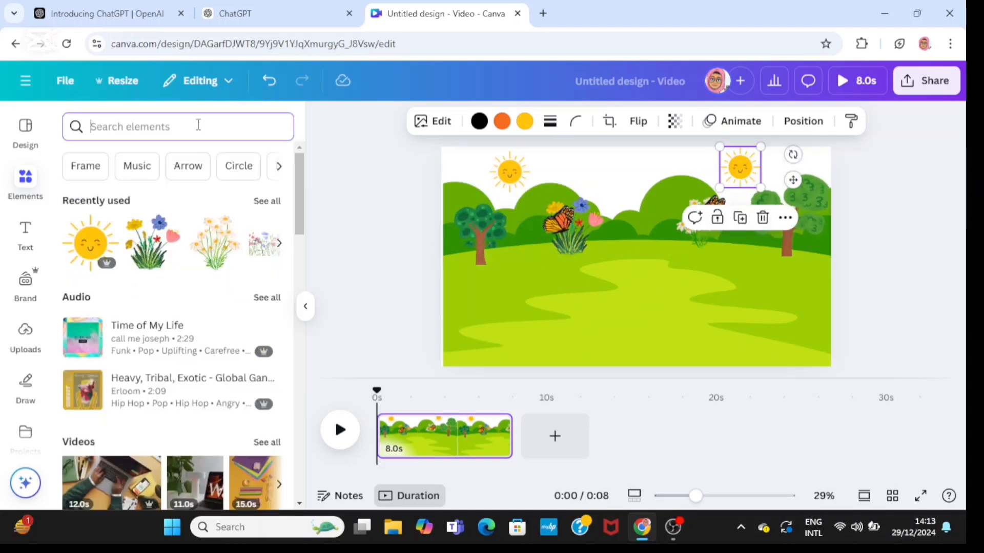
{"action": "type", "text": "Number"}
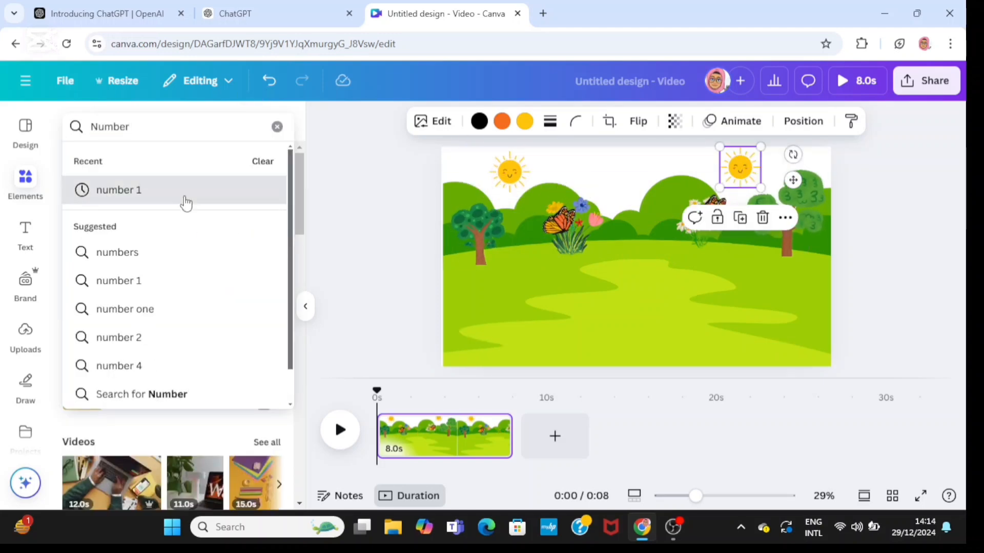
{"action": "left_click", "coordinate": [182, 202]}
{"action": "scroll", "coordinate": [287, 210], "scroll_direction": "down", "scroll_amount": 10}
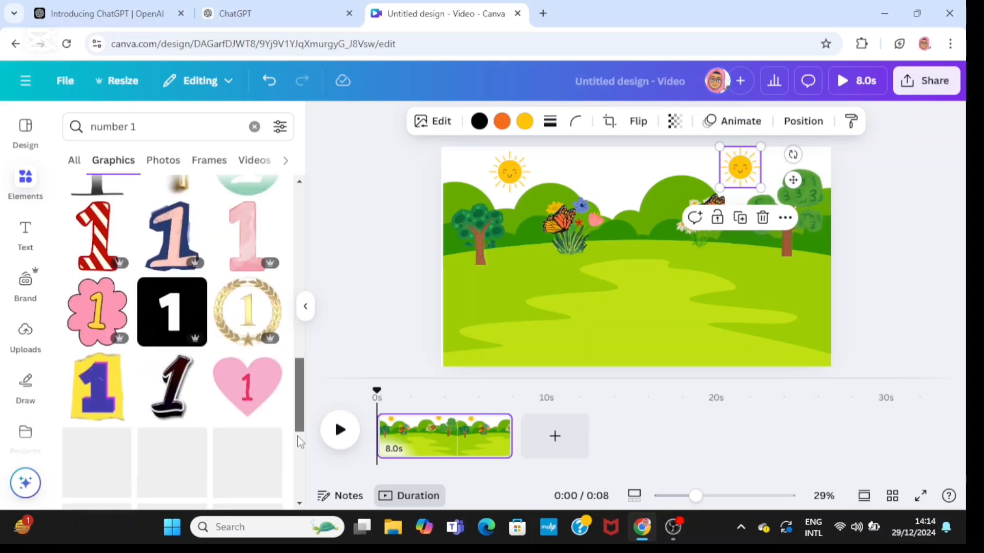
{"action": "scroll", "coordinate": [287, 410], "scroll_direction": "down", "scroll_amount": 5}
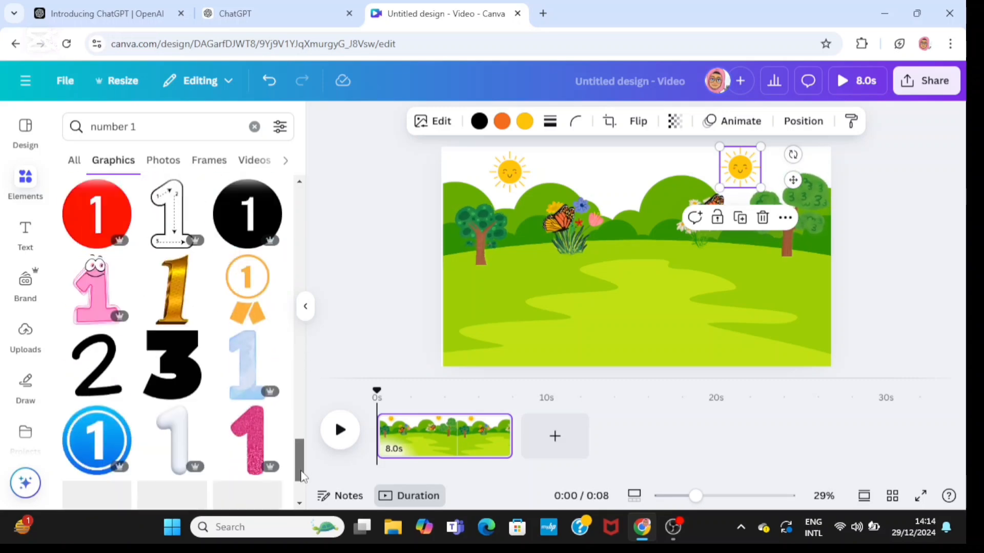
{"action": "left_click", "coordinate": [95, 271]}
Scale down the pink 1 and position it in the middle of the meadow.
{"action": "left_click_drag", "start_coordinate": [575, 345], "coordinate": [627, 270]}
{"action": "left_click_drag", "start_coordinate": [660, 225], "coordinate": [496, 283]}
{"action": "left_click_drag", "start_coordinate": [533, 227], "coordinate": [521, 245]}
{"action": "left_click_drag", "start_coordinate": [494, 293], "coordinate": [503, 305]}
{"action": "left_click_drag", "start_coordinate": [531, 255], "coordinate": [545, 235]}
{"action": "left_click_drag", "start_coordinate": [506, 300], "coordinate": [635, 297]}
Apply the Wiggle add-on animation to the pink 1 and lower its intensity.
{"action": "left_click", "coordinate": [747, 121]}
{"action": "left_click_drag", "start_coordinate": [299, 198], "coordinate": [299, 461]}
{"action": "left_click", "coordinate": [107, 463]}
{"action": "scroll", "coordinate": [279, 411], "scroll_direction": "down", "scroll_amount": 2}
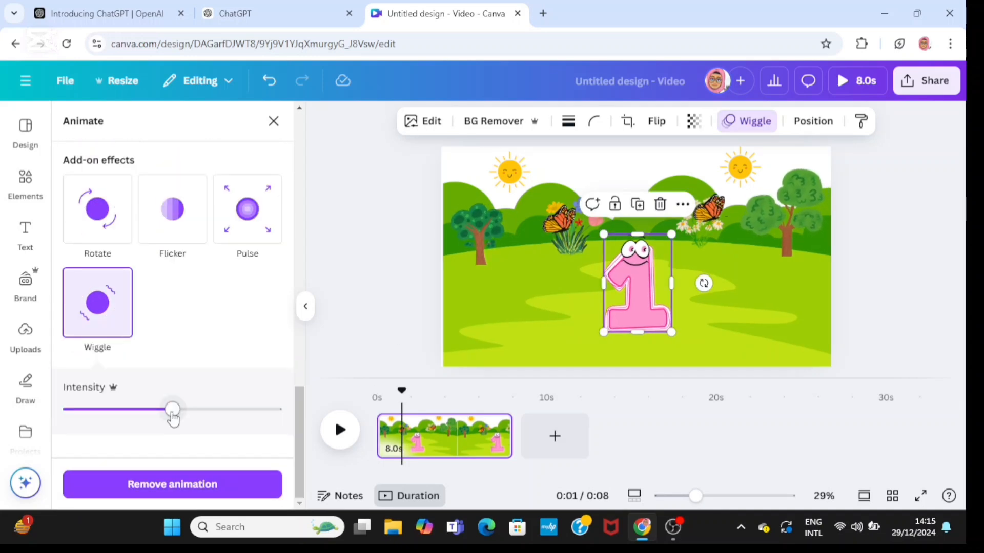
{"action": "left_click_drag", "start_coordinate": [171, 412], "coordinate": [94, 419]}
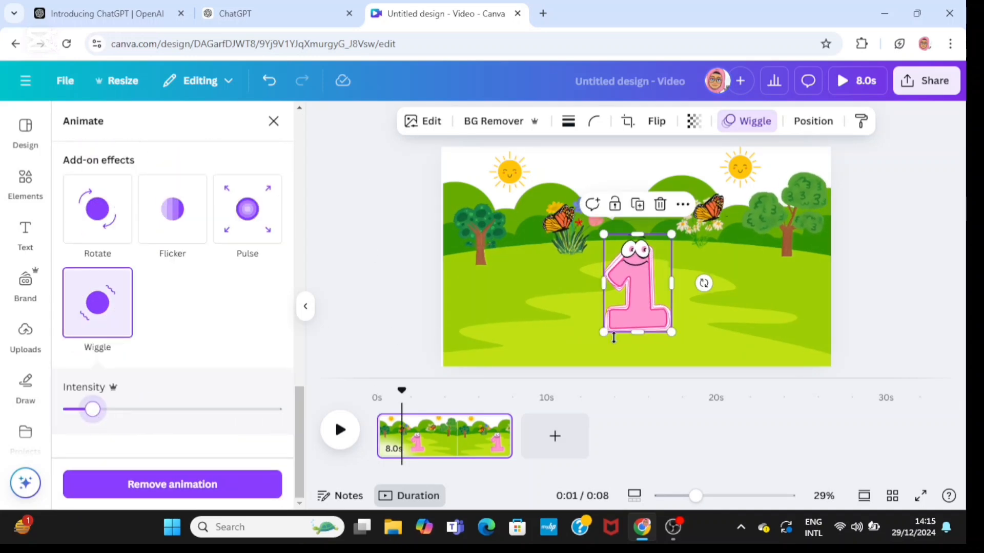
{"action": "left_click", "coordinate": [553, 307]}
Search the graphics for "number 2" and add the blue cartoon 2 with heart eyes.
{"action": "left_click", "coordinate": [25, 182]}
{"action": "left_click", "coordinate": [140, 128]}
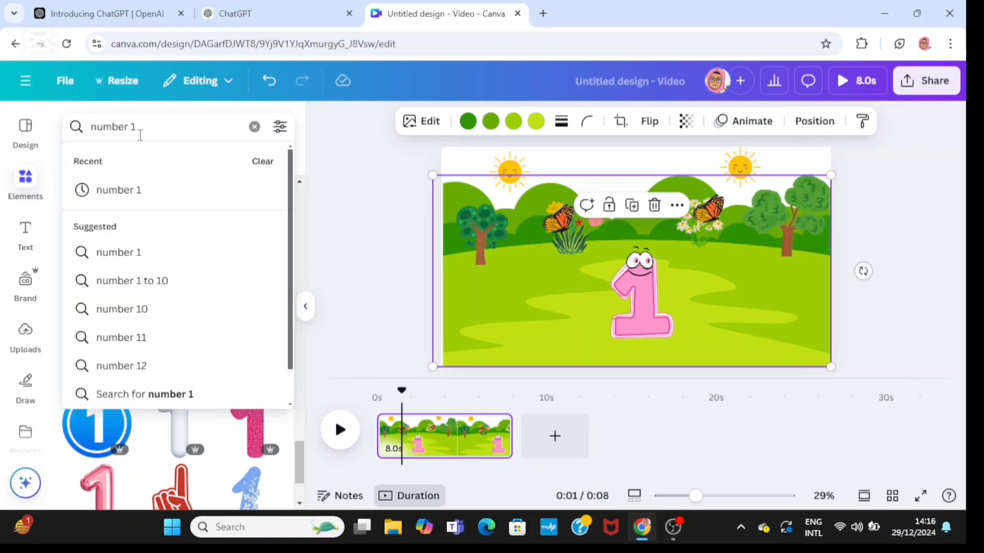
{"action": "key", "text": "BackSpace"}
{"action": "type", "text": "2"}
{"action": "key", "text": "Return"}
{"action": "scroll", "coordinate": [297, 376], "scroll_direction": "down", "scroll_amount": 7}
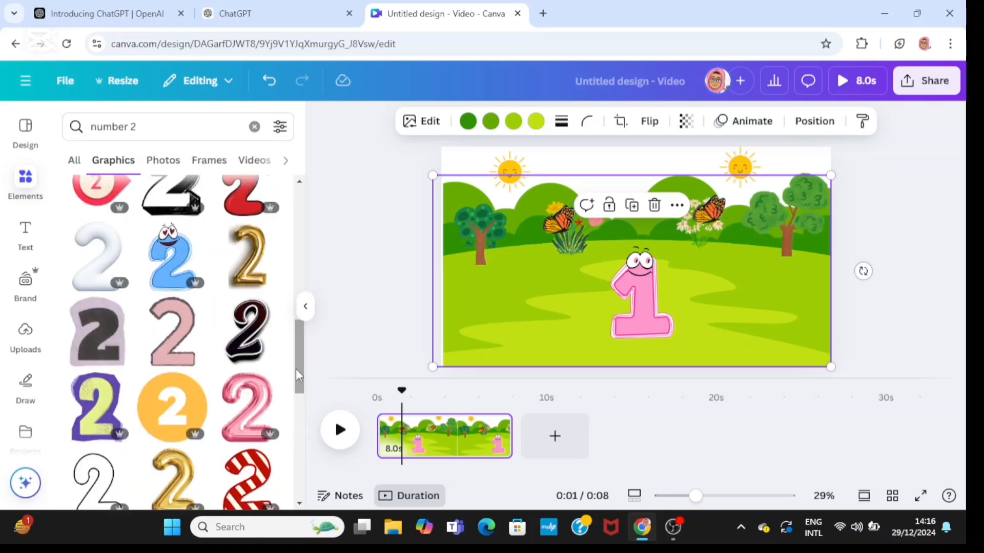
{"action": "left_click_drag", "start_coordinate": [299, 376], "coordinate": [299, 418]}
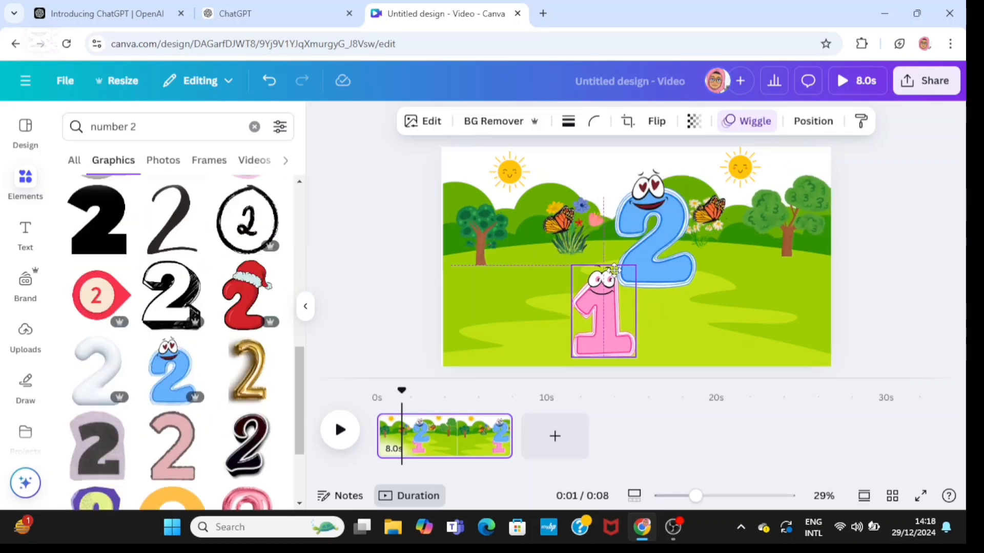
Move the pink 1 slightly right, then scale down the blue 2 and place it on the left side of the meadow.
{"action": "left_click_drag", "start_coordinate": [604, 309], "coordinate": [643, 309]}
{"action": "left_click", "coordinate": [657, 212]}
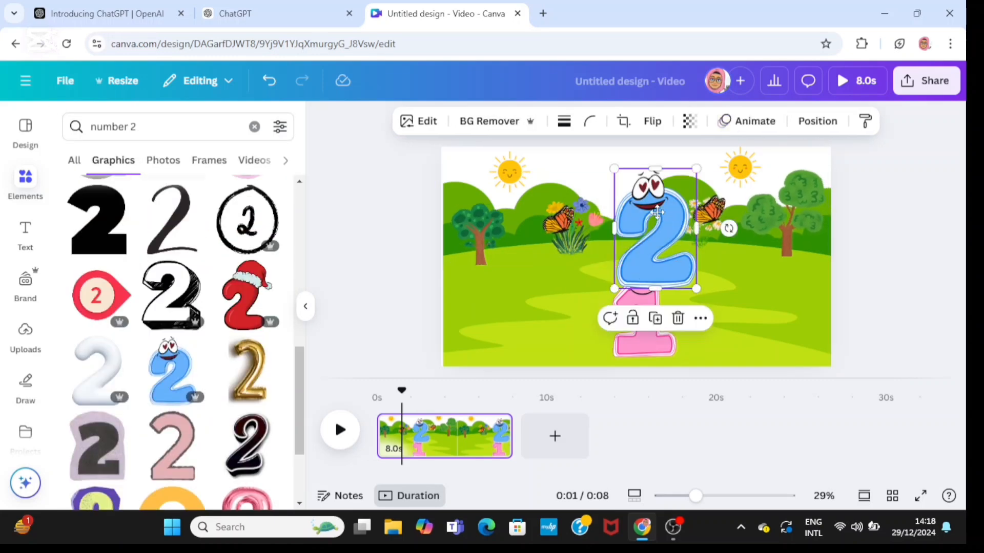
{"action": "left_click_drag", "start_coordinate": [656, 212], "coordinate": [508, 290]}
{"action": "left_click_drag", "start_coordinate": [465, 366], "coordinate": [484, 336]}
{"action": "left_click", "coordinate": [575, 279]}
{"action": "left_click_drag", "start_coordinate": [533, 302], "coordinate": [520, 314]}
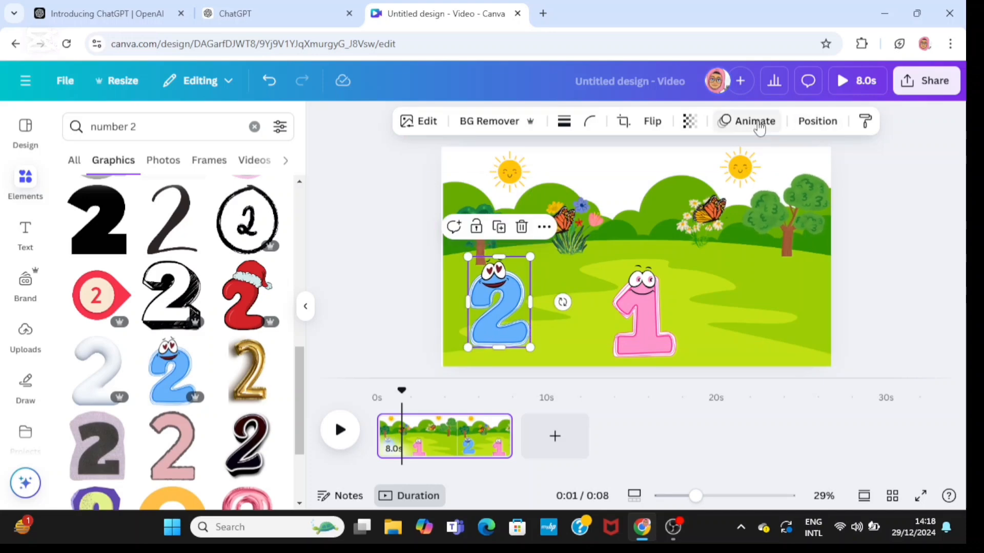
Apply the Wiggle add-on animation to the blue 2 at a lower intensity.
{"action": "left_click", "coordinate": [759, 128]}
{"action": "left_click", "coordinate": [97, 450]}
{"action": "left_click_drag", "start_coordinate": [176, 410], "coordinate": [88, 408]}
{"action": "left_click", "coordinate": [272, 120]}
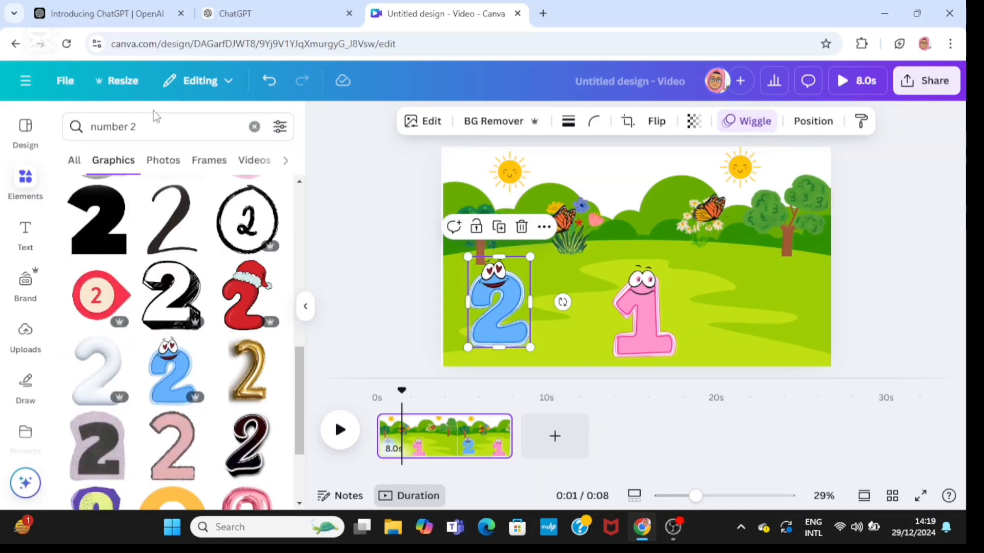
Search the graphics for "number 3" and insert the green cartoon 3 with eyes.
{"action": "key", "text": "BackSpace"}
{"action": "type", "text": "3"}
{"action": "key", "text": "Return"}
{"action": "scroll", "coordinate": [302, 379], "scroll_direction": "down", "scroll_amount": 10}
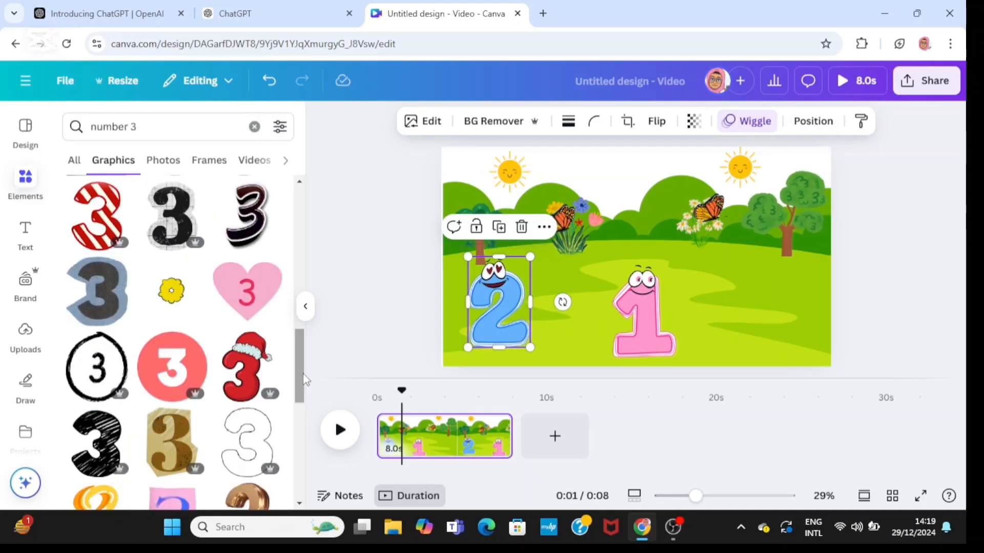
{"action": "left_click_drag", "start_coordinate": [303, 374], "coordinate": [303, 419]}
{"action": "left_click", "coordinate": [172, 394]}
Scale down the green 3 and place it on the right side of the meadow, below the tree.
{"action": "left_click_drag", "start_coordinate": [606, 300], "coordinate": [625, 275]}
{"action": "left_click_drag", "start_coordinate": [646, 245], "coordinate": [740, 321]}
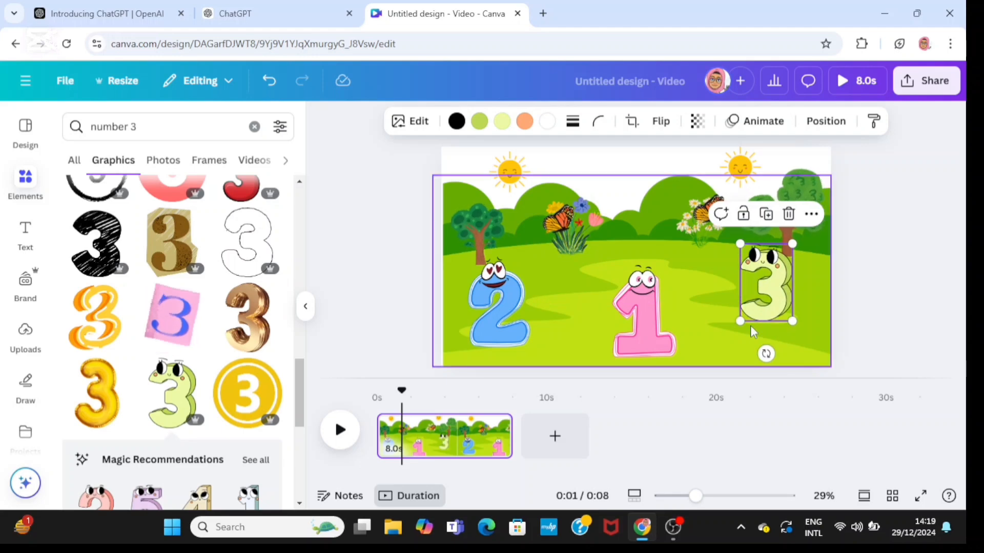
{"action": "left_click", "coordinate": [753, 331]}
{"action": "left_click_drag", "start_coordinate": [768, 287], "coordinate": [773, 270]}
{"action": "left_click_drag", "start_coordinate": [797, 226], "coordinate": [789, 236]}
{"action": "left_click_drag", "start_coordinate": [768, 270], "coordinate": [793, 279]}
Apply the Wiggle add-on animation to the green 3 and adjust its size slightly.
{"action": "left_click", "coordinate": [760, 125]}
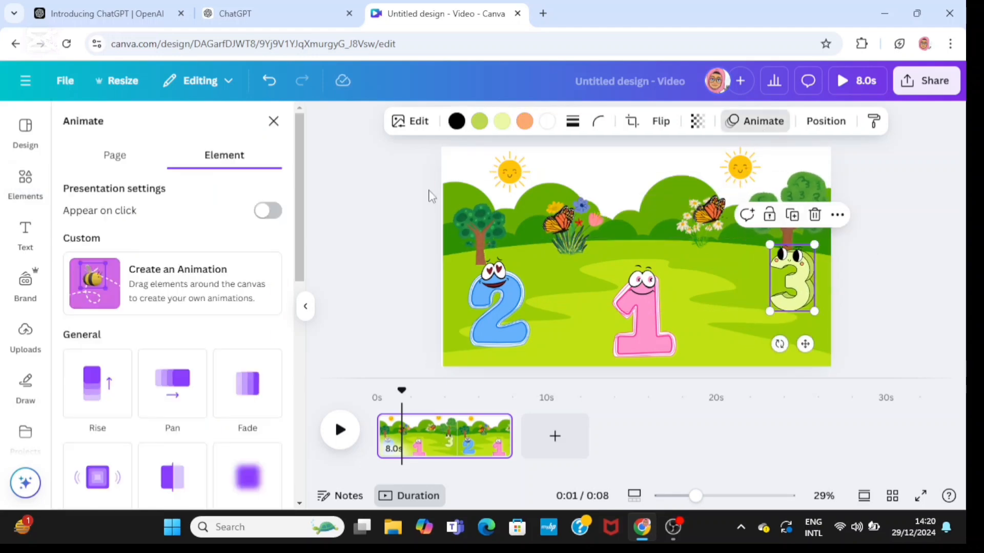
{"action": "scroll", "coordinate": [174, 358], "scroll_direction": "down", "scroll_amount": 5}
{"action": "left_click", "coordinate": [97, 448]}
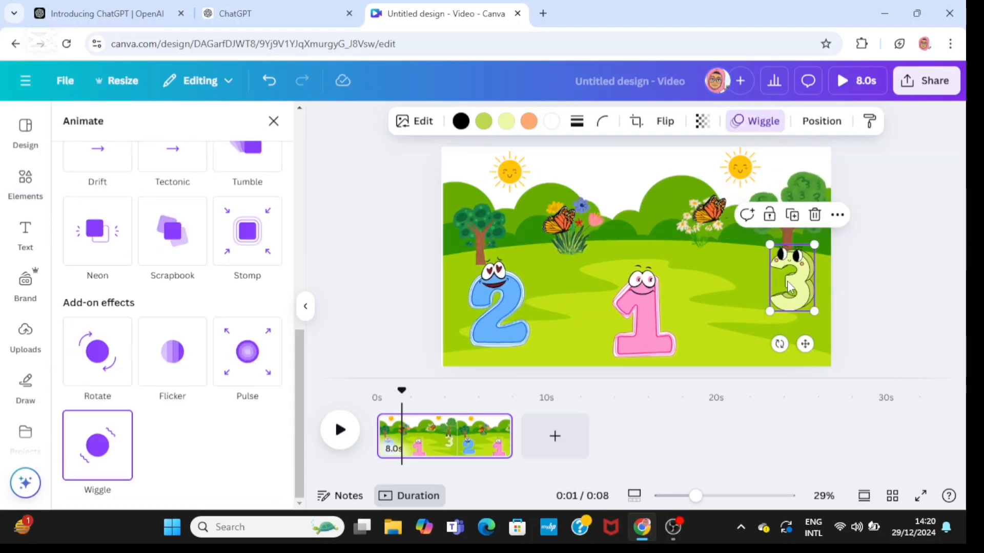
{"action": "left_click_drag", "start_coordinate": [817, 240], "coordinate": [815, 243]}
{"action": "left_click", "coordinate": [274, 122]}
Search the graphics for "number 4" and insert the beige cartoon 4 with eyes.
{"action": "left_click", "coordinate": [145, 127]}
{"action": "key", "text": "BackSpace"}
{"action": "type", "text": "4"}
{"action": "key", "text": "Return"}
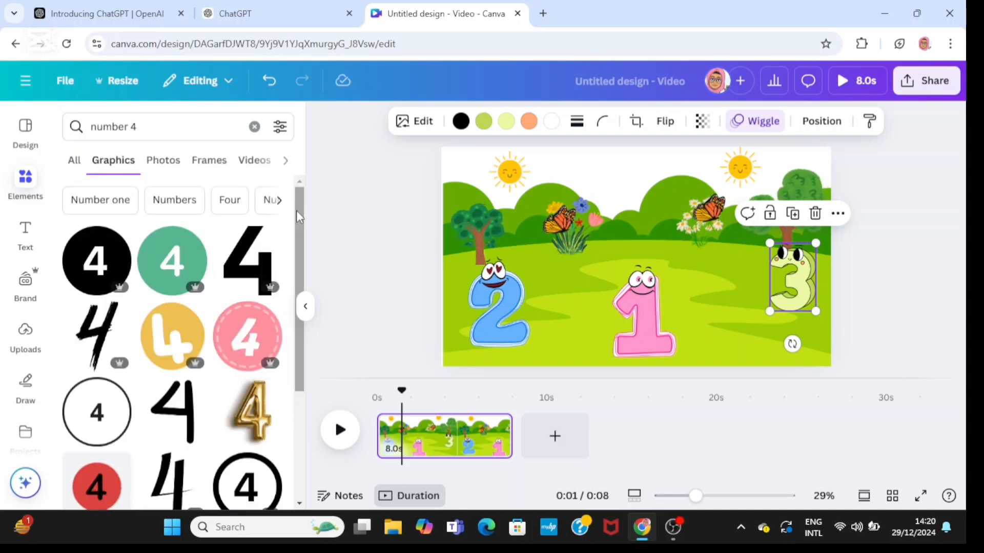
{"action": "left_click_drag", "start_coordinate": [300, 217], "coordinate": [311, 363]}
{"action": "scroll", "coordinate": [208, 406], "scroll_direction": "down", "scroll_amount": 10}
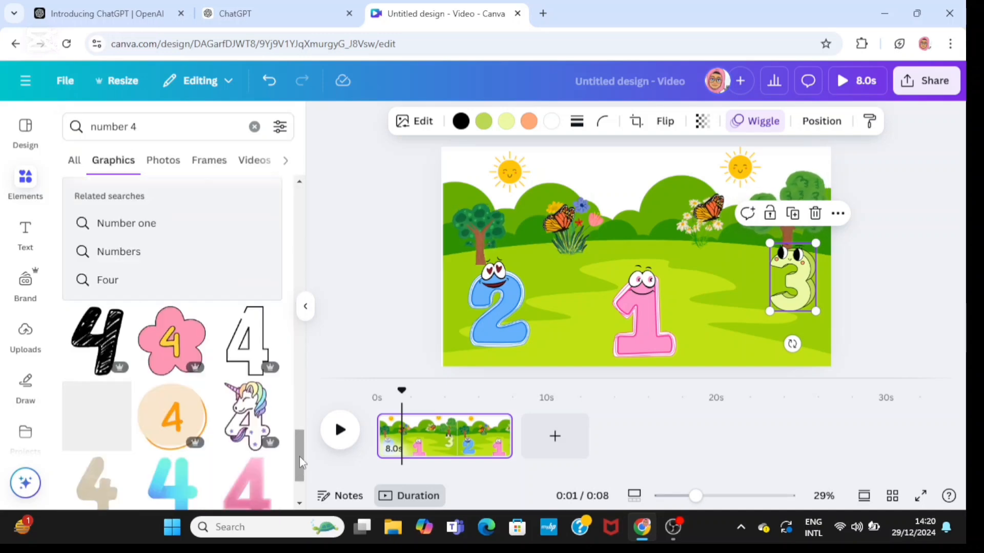
{"action": "left_click", "coordinate": [177, 397]}
Scale down the beige 4 and place it on the meadow between the pink 1 and the green 3.
{"action": "left_click_drag", "start_coordinate": [672, 298], "coordinate": [641, 262]}
{"action": "left_click_drag", "start_coordinate": [622, 240], "coordinate": [718, 258]}
{"action": "left_click_drag", "start_coordinate": [737, 281], "coordinate": [750, 297]}
Apply the Wiggle add-on animation to the beige 4 at a lower intensity and nudge it slightly up and left.
{"action": "left_click", "coordinate": [755, 122]}
{"action": "left_click_drag", "start_coordinate": [300, 246], "coordinate": [301, 484]}
{"action": "left_click", "coordinate": [98, 445]}
{"action": "left_click_drag", "start_coordinate": [300, 418], "coordinate": [301, 471]}
{"action": "left_click_drag", "start_coordinate": [172, 408], "coordinate": [97, 408]}
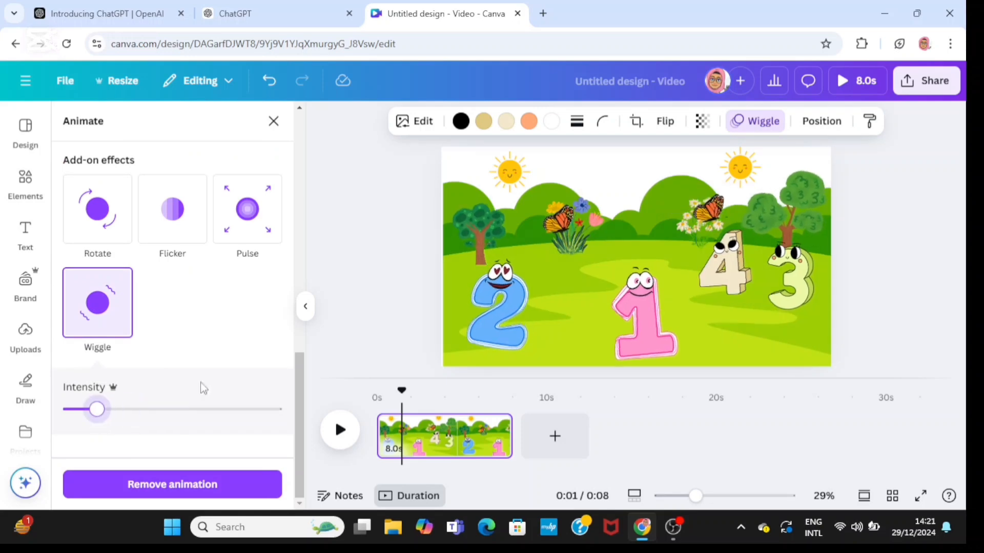
{"action": "left_click", "coordinate": [726, 270]}
{"action": "left_click_drag", "start_coordinate": [727, 270], "coordinate": [722, 265]}
{"action": "left_click_drag", "start_coordinate": [745, 227], "coordinate": [746, 227]}
Search the graphics for "number 5" and insert the orange cartoon 5 with a smiling face.
{"action": "left_click", "coordinate": [25, 184]}
{"action": "left_click", "coordinate": [142, 129]}
{"action": "key", "text": "BackSpace"}
{"action": "type", "text": "5"}
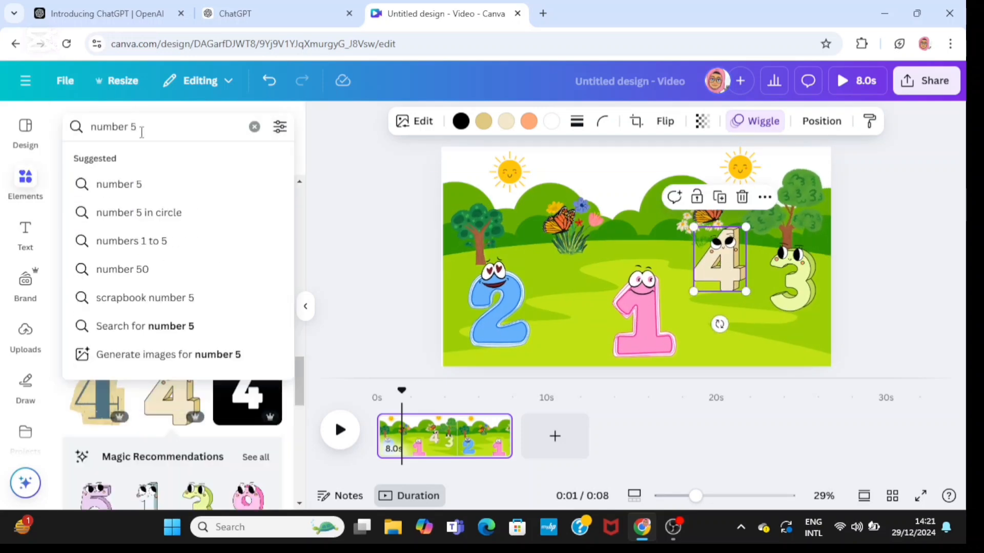
{"action": "key", "text": "Return"}
{"action": "scroll", "coordinate": [253, 260], "scroll_direction": "down", "scroll_amount": 15}
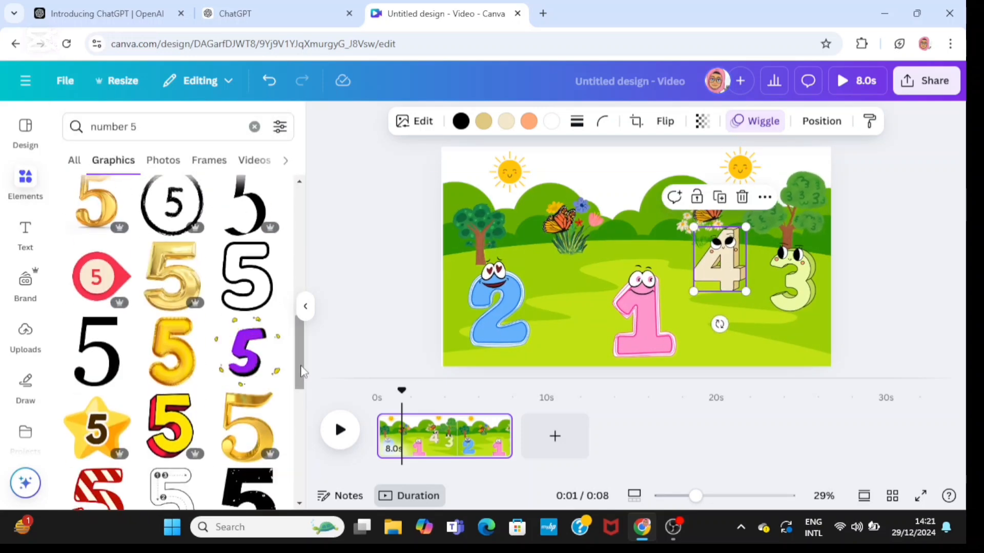
{"action": "left_click_drag", "start_coordinate": [294, 409], "coordinate": [294, 427]}
{"action": "left_click", "coordinate": [98, 385]}
Place the orange 5 between the blue 2 and the pink 1, adjusting its size and shifting the blue 2 slightly left.
{"action": "left_click_drag", "start_coordinate": [582, 347], "coordinate": [651, 232]}
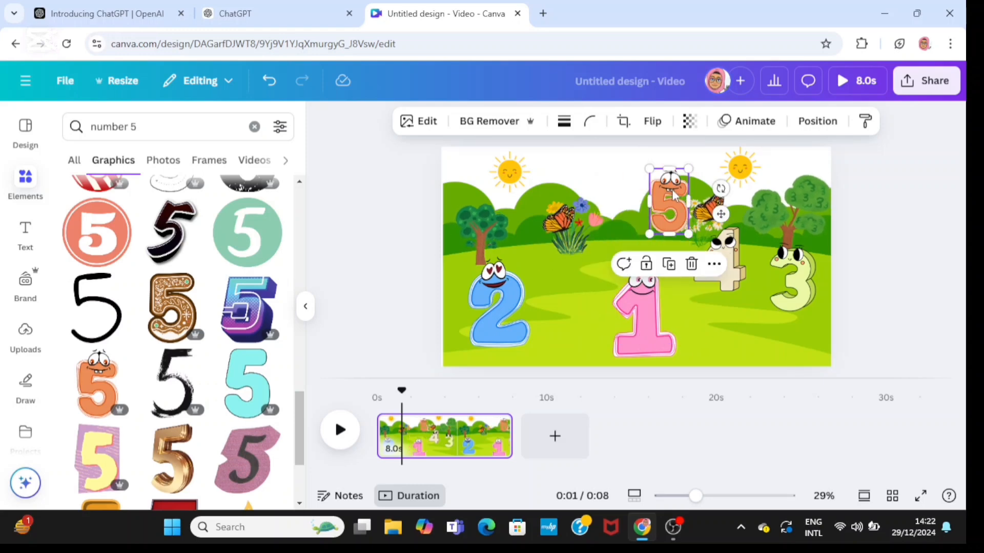
{"action": "left_click_drag", "start_coordinate": [672, 189], "coordinate": [582, 254]}
{"action": "left_click", "coordinate": [643, 309]}
{"action": "left_click_drag", "start_coordinate": [499, 307], "coordinate": [489, 311]}
{"action": "left_click_drag", "start_coordinate": [579, 272], "coordinate": [541, 314]}
{"action": "left_click_drag", "start_coordinate": [561, 287], "coordinate": [566, 284]}
Apply the Wiggle add-on animation to the orange 5 at a lower intensity and play back the scene.
{"action": "left_click", "coordinate": [746, 121]}
{"action": "scroll", "coordinate": [171, 307], "scroll_direction": "down", "scroll_amount": 5}
{"action": "left_click", "coordinate": [97, 391]}
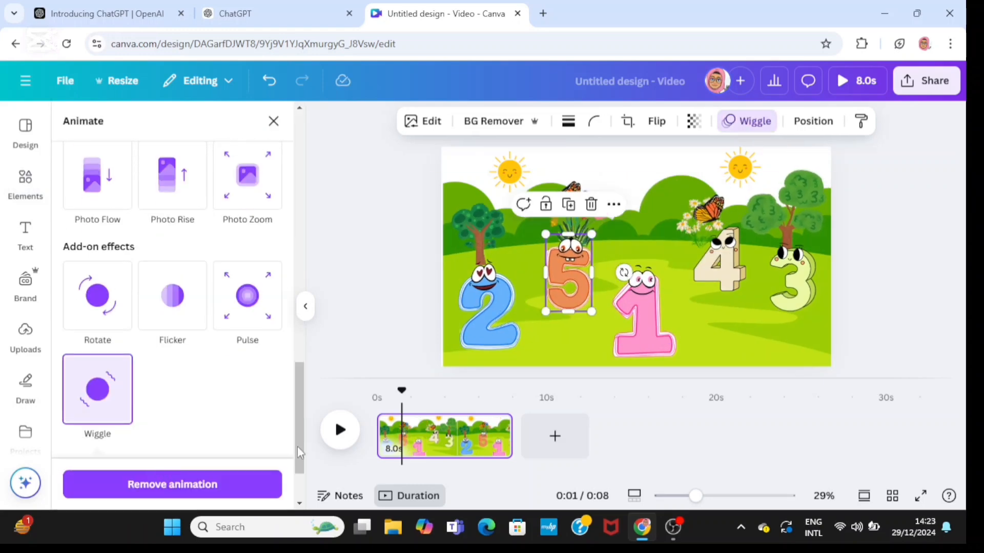
{"action": "left_click", "coordinate": [339, 430]}
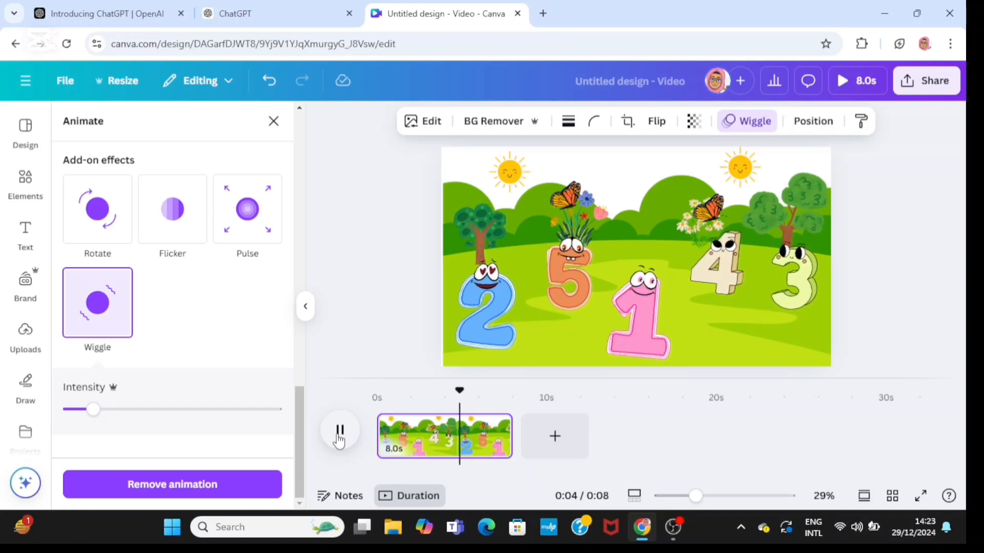
Add a blank page after the garden scene and review the Scene 2 description in the ChatGPT script.
{"action": "left_click", "coordinate": [549, 450]}
{"action": "left_click", "coordinate": [259, 13]}
{"action": "scroll", "coordinate": [618, 307], "scroll_direction": "up", "scroll_amount": 10}
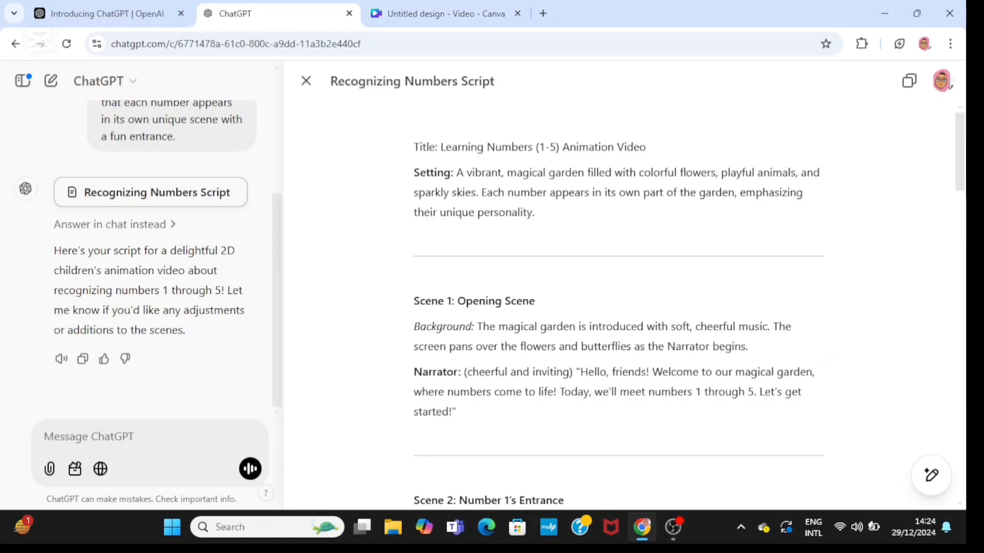
{"action": "scroll", "coordinate": [618, 307], "scroll_direction": "down", "scroll_amount": 3}
{"action": "scroll", "coordinate": [618, 307], "scroll_direction": "down", "scroll_amount": 5}
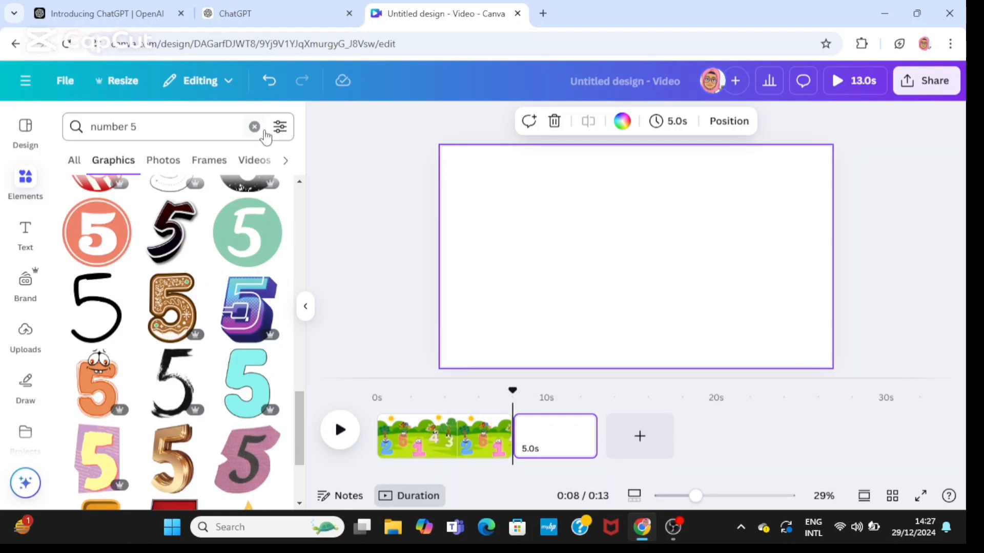
Search the graphics for "hill background" and insert the rolling green hills on the blank page.
{"action": "left_click", "coordinate": [253, 128]}
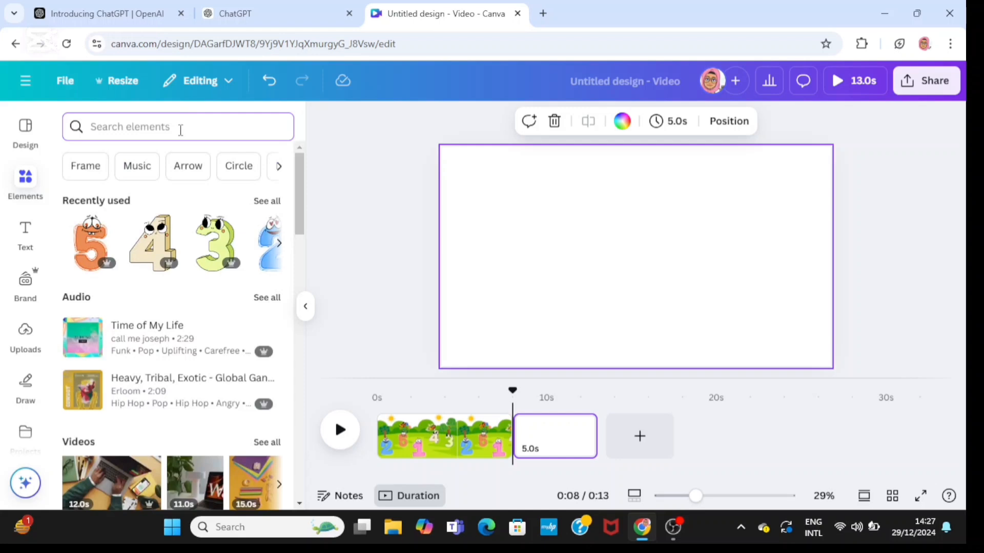
{"action": "type", "text": "hill b"}
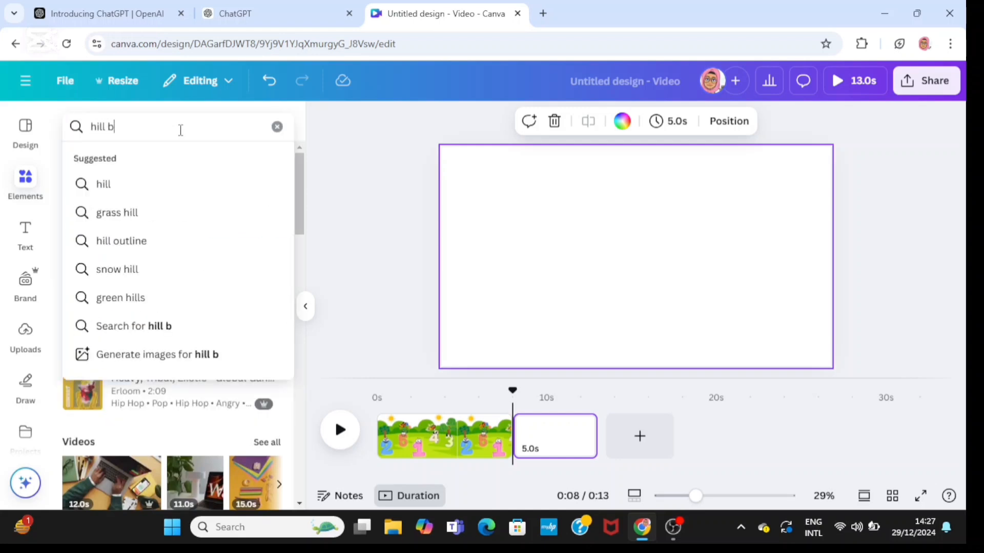
{"action": "type", "text": "ac"}
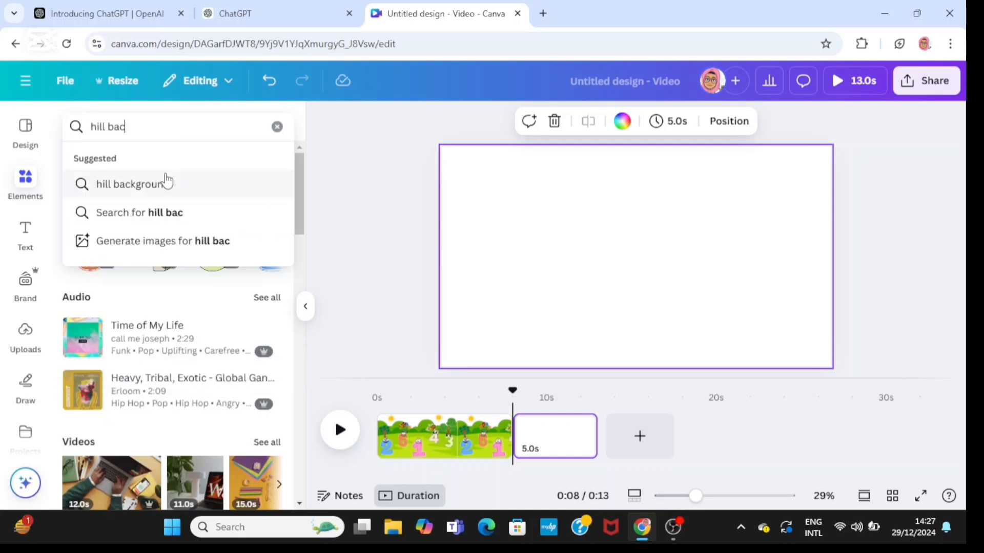
{"action": "left_click", "coordinate": [165, 185]}
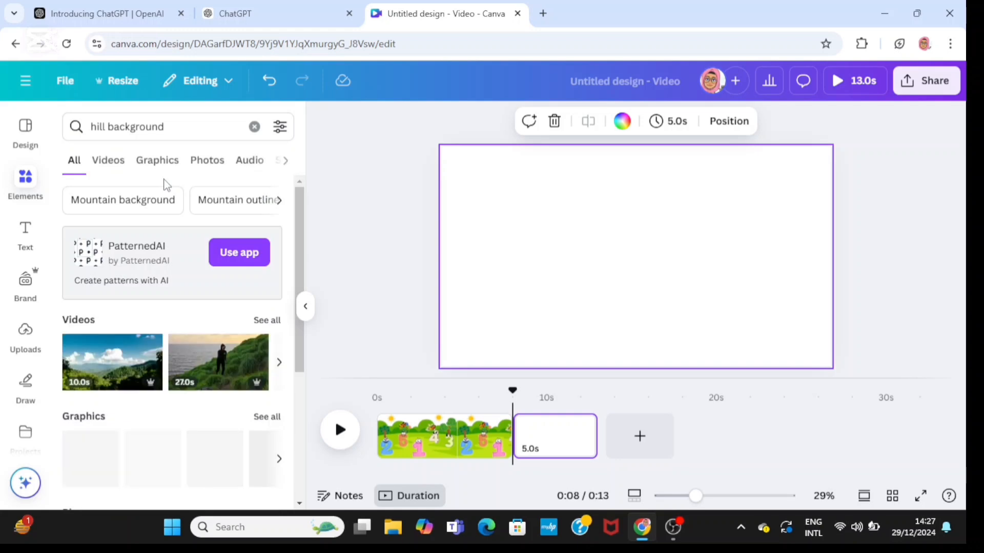
{"action": "left_click", "coordinate": [149, 163]}
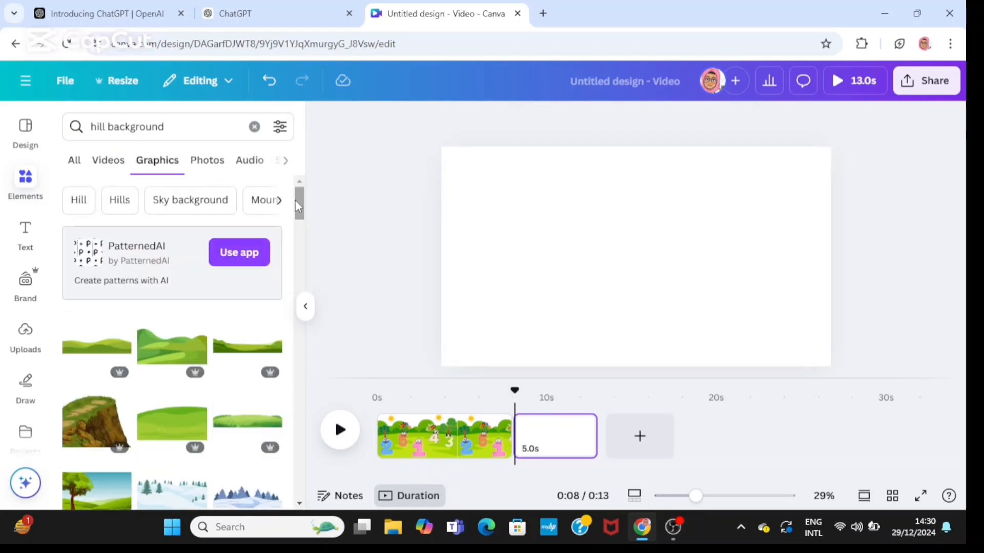
{"action": "scroll", "coordinate": [160, 357], "scroll_direction": "down", "scroll_amount": 1}
{"action": "scroll", "coordinate": [159, 357], "scroll_direction": "up", "scroll_amount": 1}
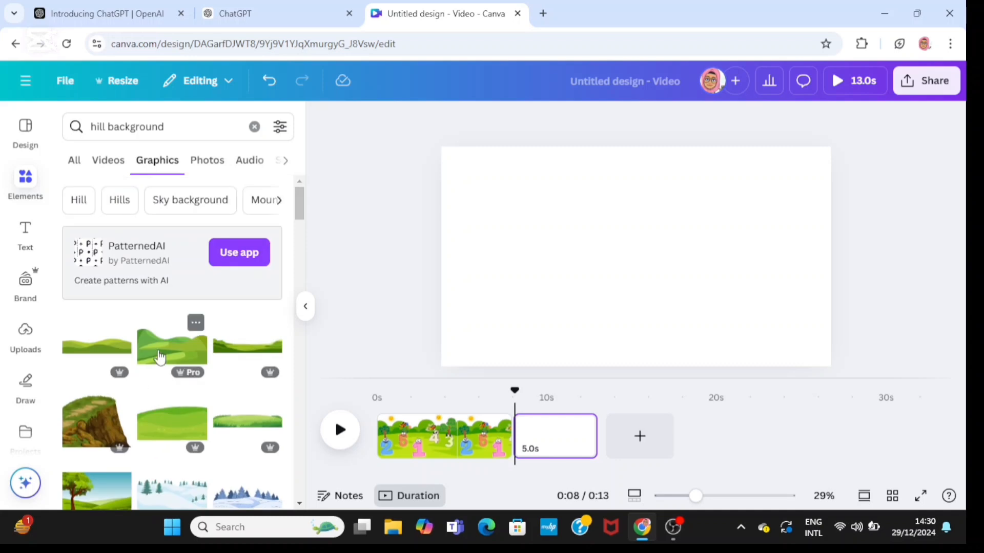
{"action": "left_click", "coordinate": [160, 357]}
Enlarge the green hills to span the full page width and align them with the page's lower edge.
{"action": "left_click_drag", "start_coordinate": [557, 295], "coordinate": [466, 414]}
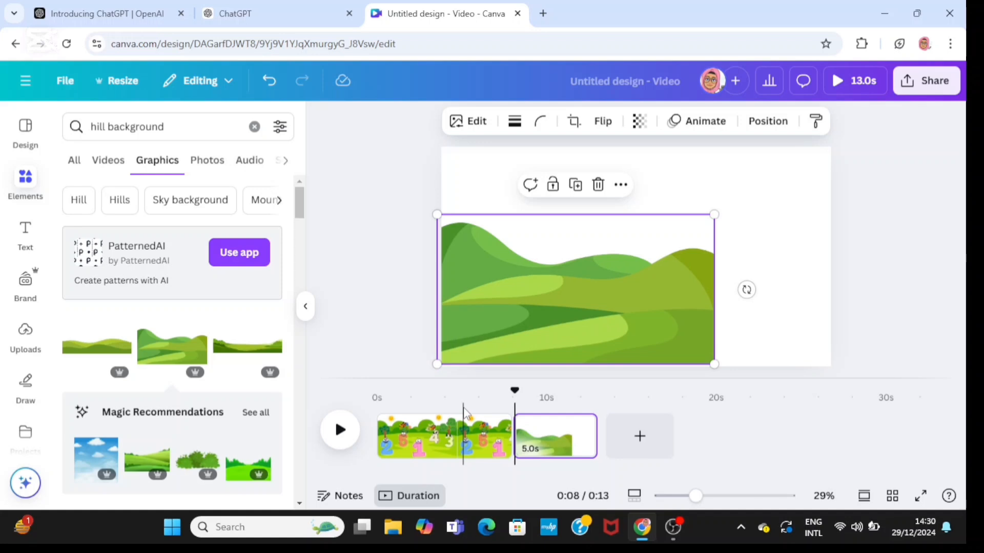
{"action": "left_click_drag", "start_coordinate": [715, 214], "coordinate": [835, 149]}
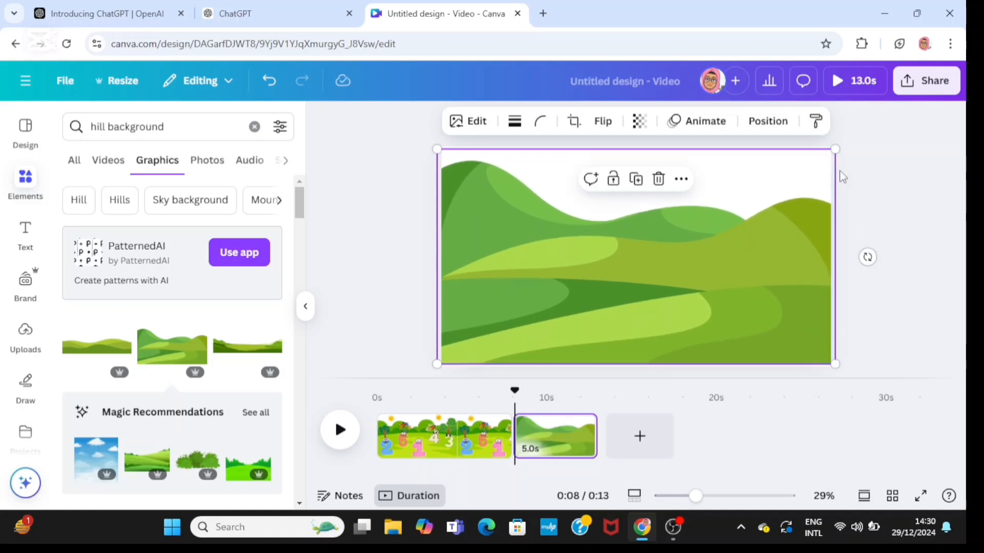
{"action": "left_click_drag", "start_coordinate": [717, 250], "coordinate": [717, 259]}
{"action": "left_click", "coordinate": [387, 280]}
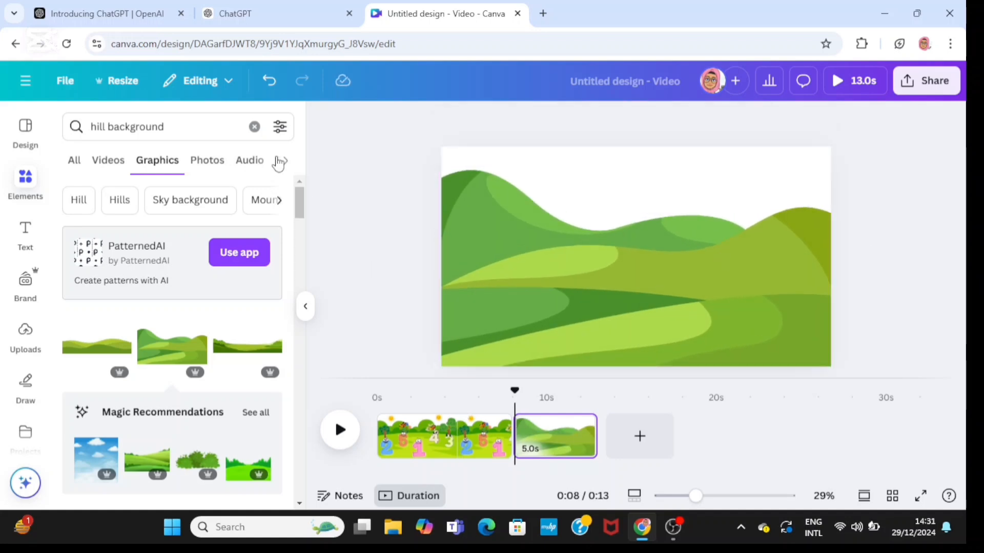
Search the graphics for "tree" and insert the black leafy tree silhouette.
{"action": "left_click", "coordinate": [254, 127]}
{"action": "type", "text": "tree"}
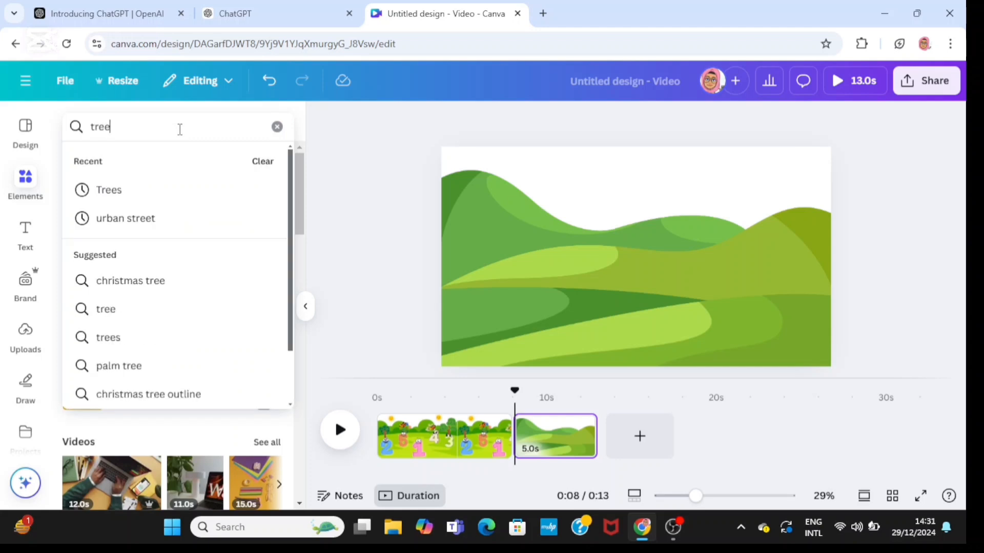
{"action": "key", "text": "Return"}
{"action": "left_click", "coordinate": [109, 163]}
{"action": "scroll", "coordinate": [302, 296], "scroll_direction": "down", "scroll_amount": 3}
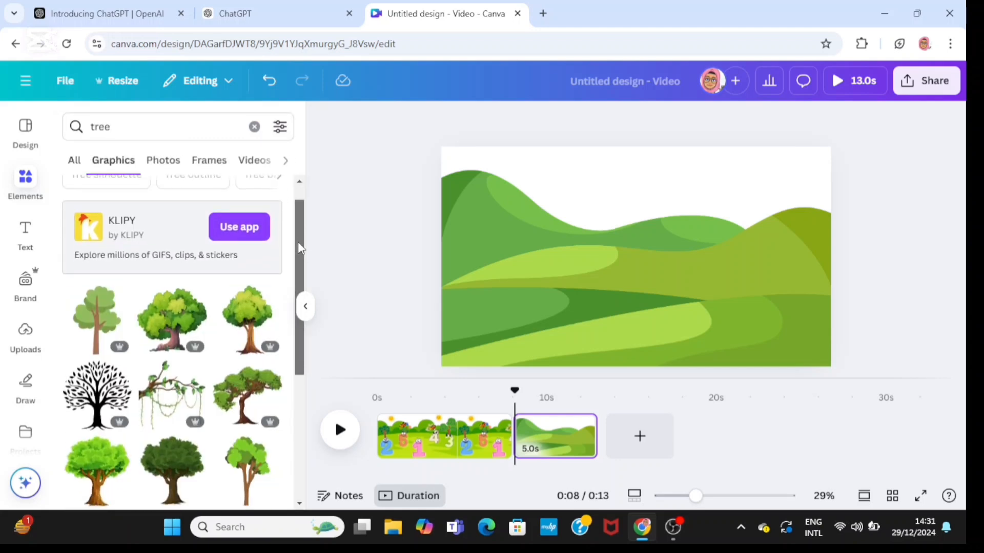
{"action": "left_click", "coordinate": [96, 304]}
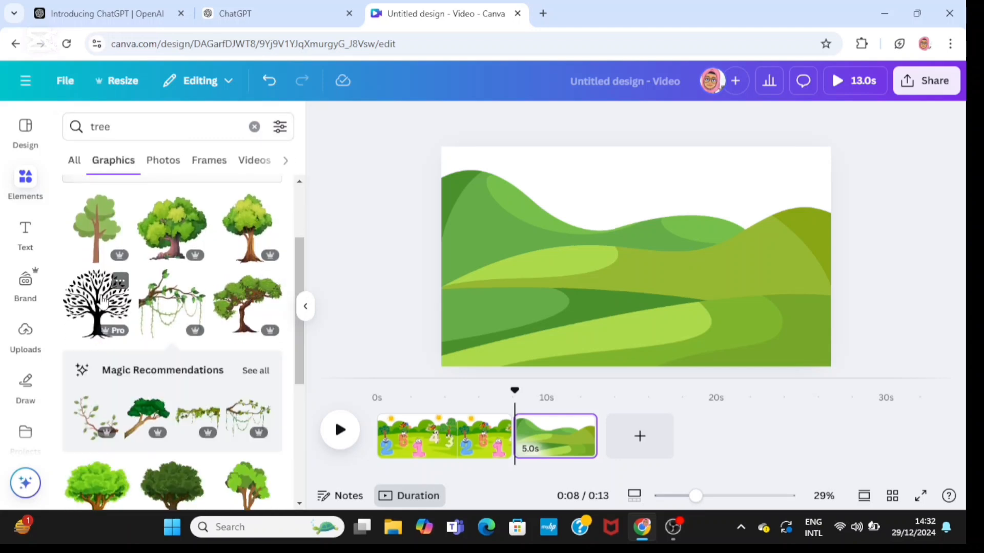
Resize the black tree and place it on the left side of the hills.
{"action": "left_click_drag", "start_coordinate": [593, 299], "coordinate": [493, 401]}
{"action": "left_click_drag", "start_coordinate": [552, 291], "coordinate": [518, 243]}
{"action": "left_click_drag", "start_coordinate": [645, 164], "coordinate": [626, 168]}
Check the Scene 2 background in the ChatGPT script, return to Canva and look through the other tree graphics.
{"action": "left_click", "coordinate": [270, 20]}
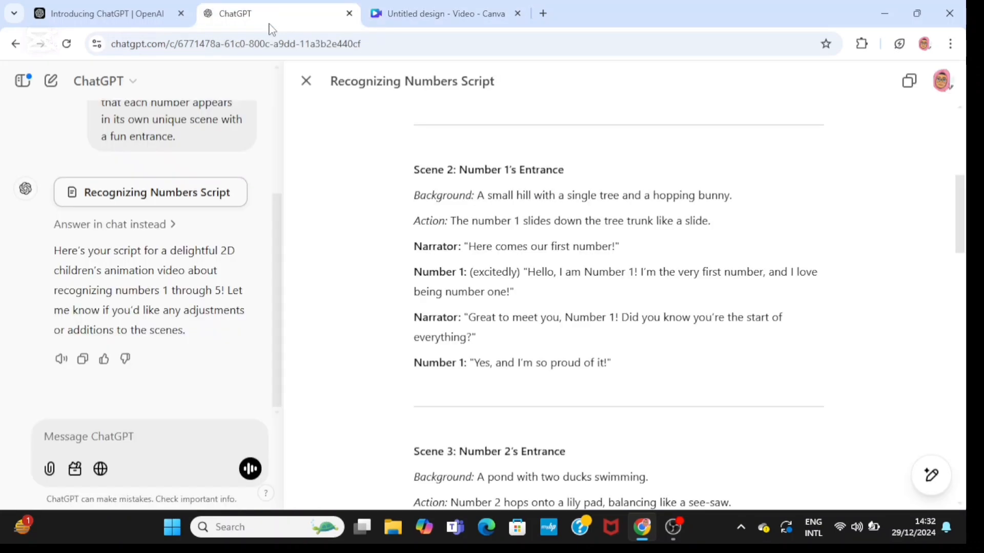
{"action": "left_click", "coordinate": [438, 14]}
{"action": "left_click", "coordinate": [692, 204]}
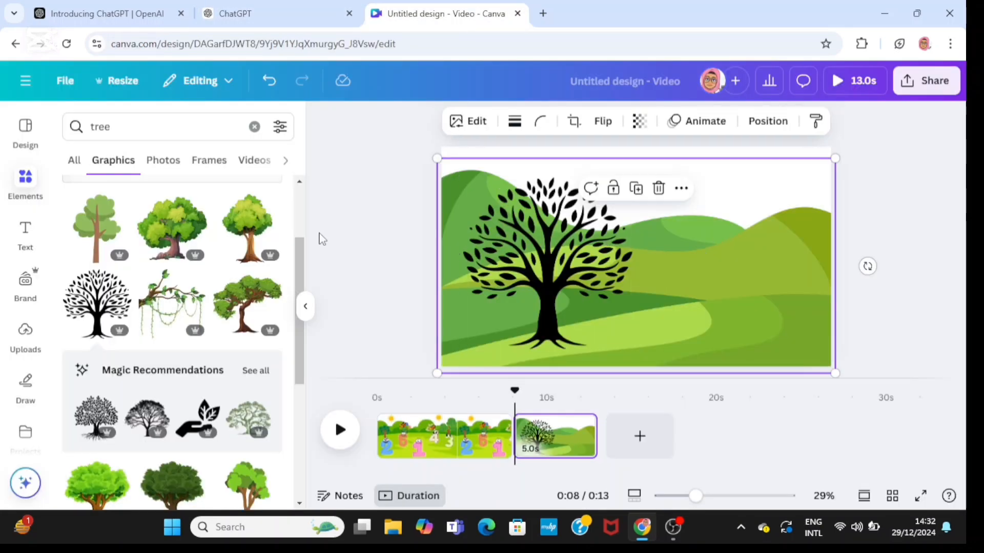
{"action": "scroll", "coordinate": [303, 307], "scroll_direction": "down", "scroll_amount": 10}
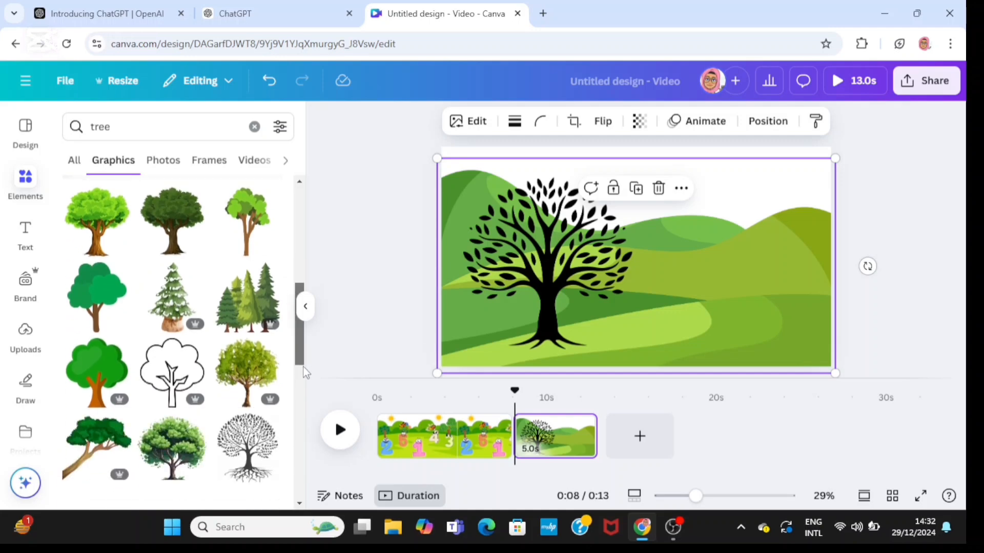
{"action": "left_click_drag", "start_coordinate": [303, 367], "coordinate": [308, 269]}
Scale down the black tree slightly on the hills.
{"action": "left_click", "coordinate": [546, 246]}
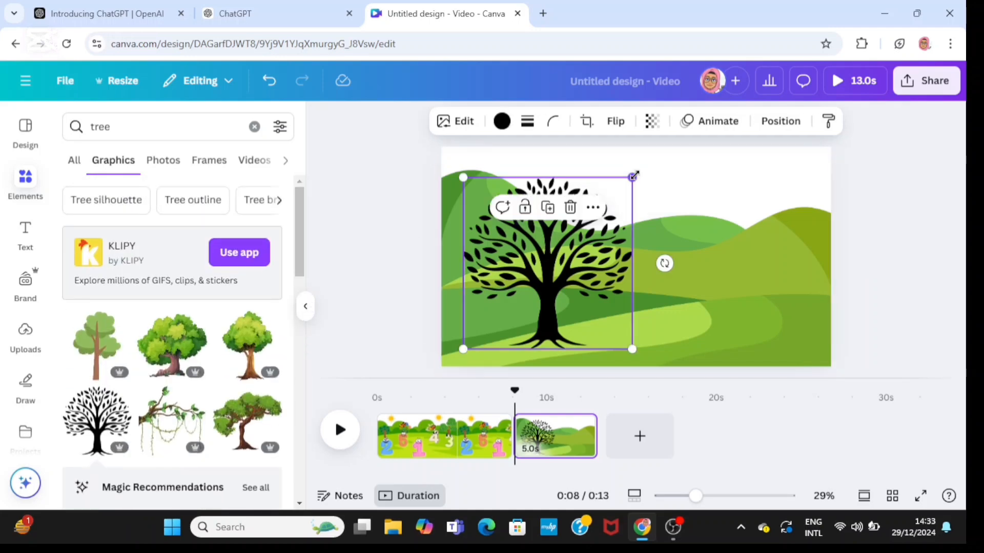
{"action": "left_click_drag", "start_coordinate": [632, 177], "coordinate": [619, 192]}
{"action": "left_click", "coordinate": [316, 128]}
Replace the tree search with "number 1" and show only the graphics results.
{"action": "left_click", "coordinate": [255, 127]}
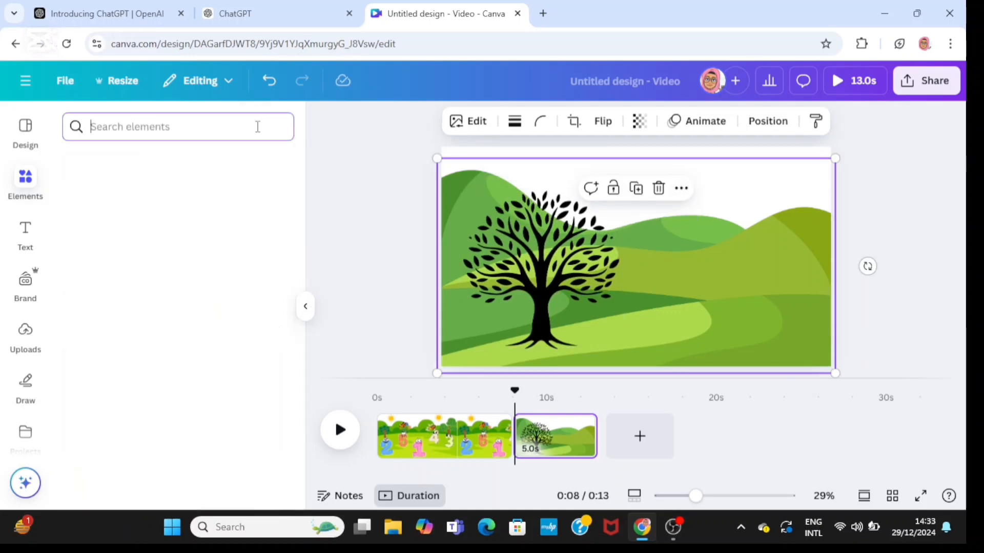
{"action": "left_click", "coordinate": [188, 128]}
{"action": "type", "text": "num"}
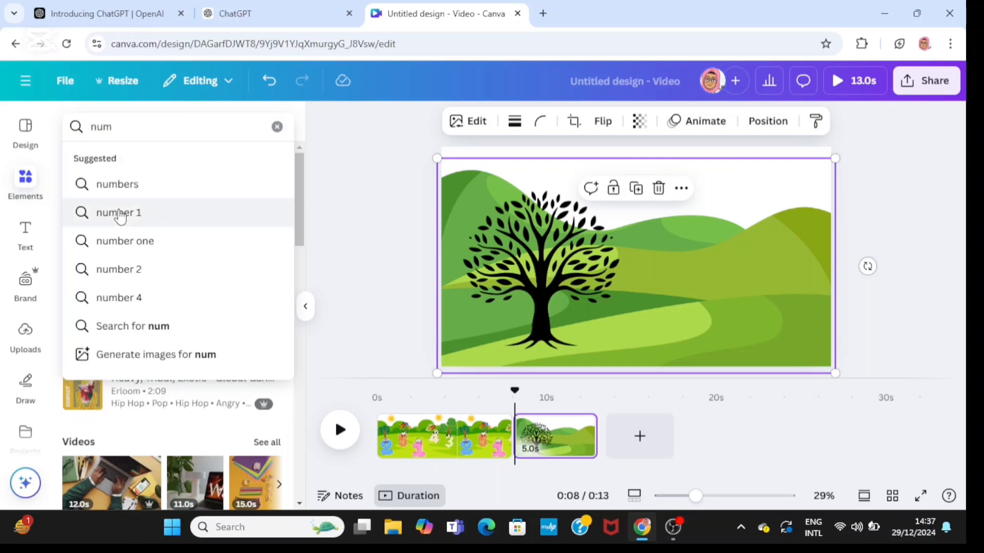
{"action": "left_click", "coordinate": [119, 214]}
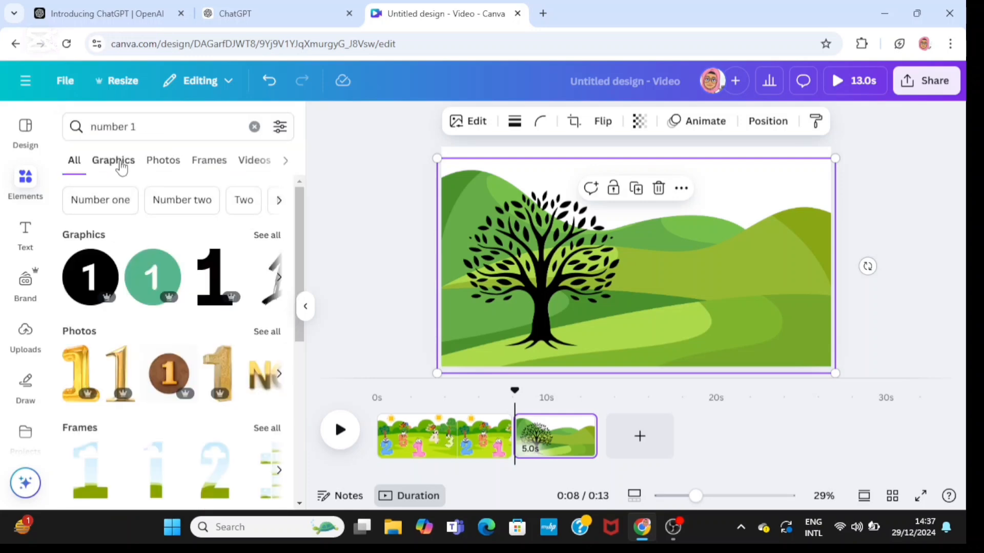
{"action": "left_click", "coordinate": [120, 163]}
Insert the pink number 1 with the smiling face and place it on the tree's branches.
{"action": "left_click_drag", "start_coordinate": [297, 205], "coordinate": [297, 467]}
{"action": "left_click_drag", "start_coordinate": [299, 415], "coordinate": [301, 456]}
{"action": "left_click", "coordinate": [95, 418]}
{"action": "left_click_drag", "start_coordinate": [615, 336], "coordinate": [551, 265]}
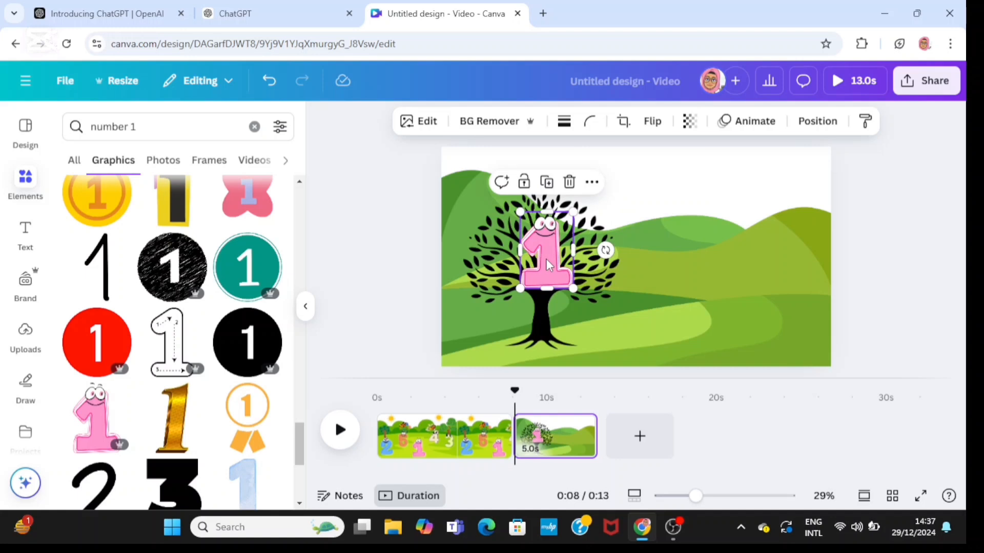
Search the graphics for "cloud" and narrow the results with a filter.
{"action": "left_click", "coordinate": [254, 127]}
{"action": "left_click", "coordinate": [198, 122]}
{"action": "type", "text": "cloud"}
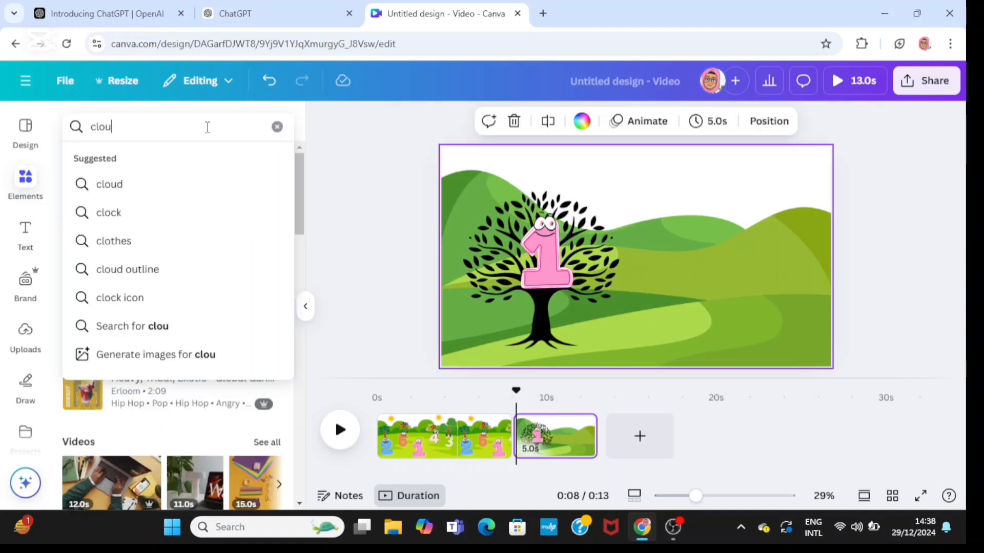
{"action": "key", "text": "Return"}
{"action": "left_click", "coordinate": [113, 160]}
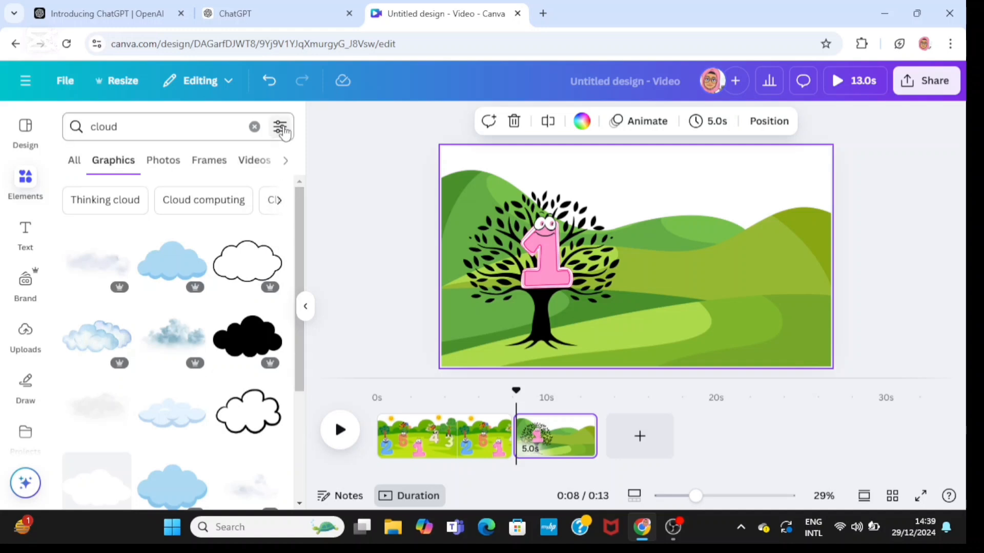
{"action": "left_click", "coordinate": [280, 128]}
{"action": "left_click", "coordinate": [83, 289]}
{"action": "left_click", "coordinate": [295, 242]}
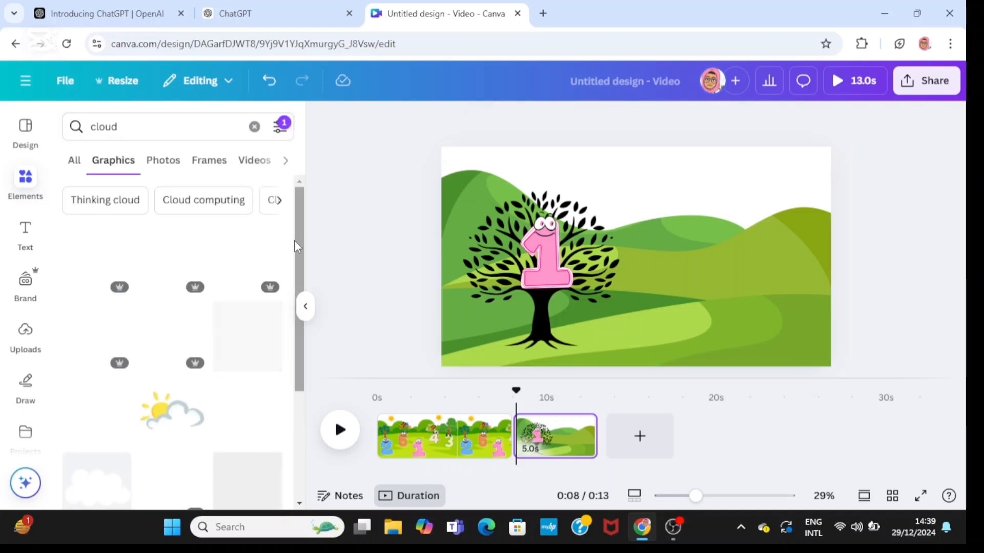
Insert the smiling light-blue cloud, shrink it and place one at each side of the sky.
{"action": "scroll", "coordinate": [301, 276], "scroll_direction": "down", "scroll_amount": 2}
{"action": "left_click_drag", "start_coordinate": [301, 276], "coordinate": [303, 362]}
{"action": "left_click", "coordinate": [251, 323]}
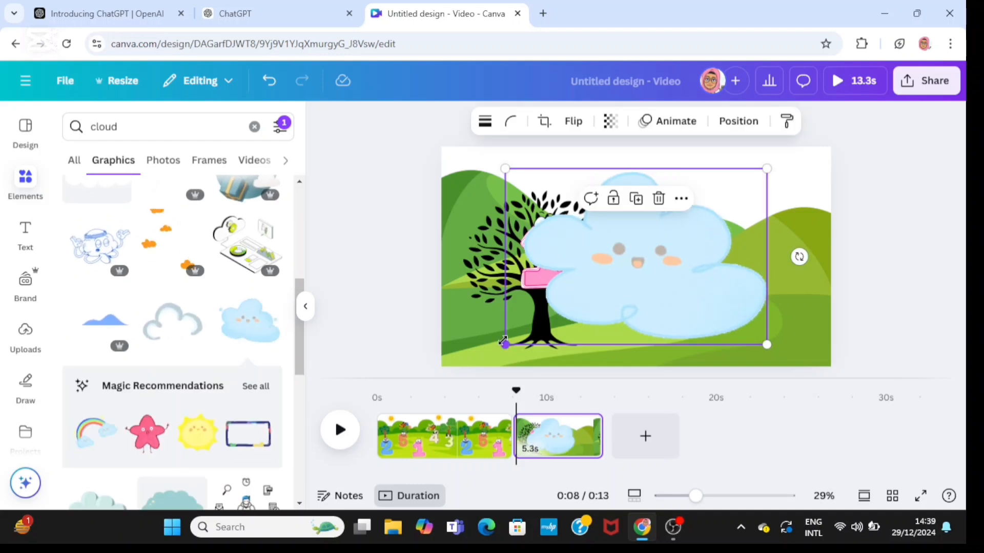
{"action": "left_click_drag", "start_coordinate": [506, 344], "coordinate": [537, 180]}
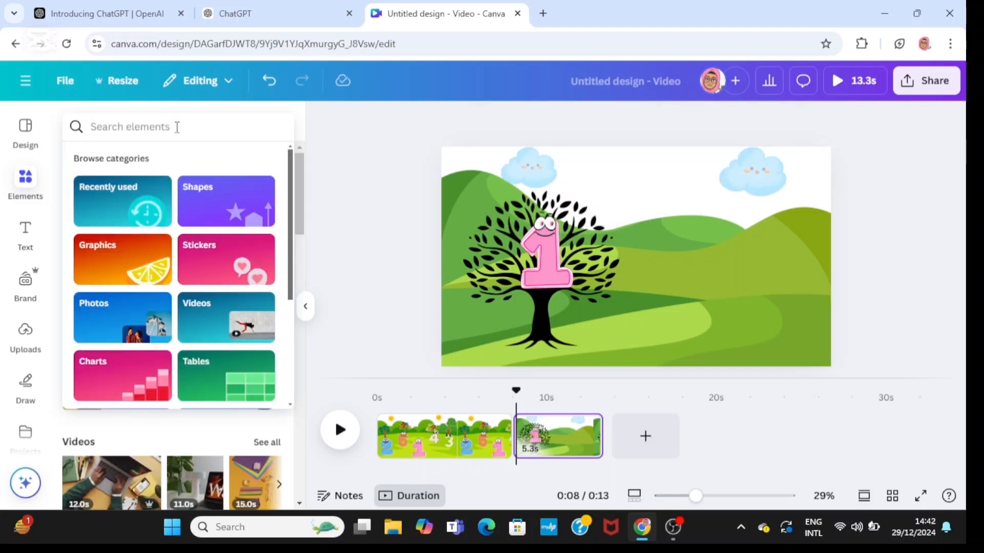
Search the graphics for "sun face", insert the smiling sun with thin rays and place it between the two clouds.
{"action": "left_click", "coordinate": [176, 127]}
{"action": "type", "text": "s"}
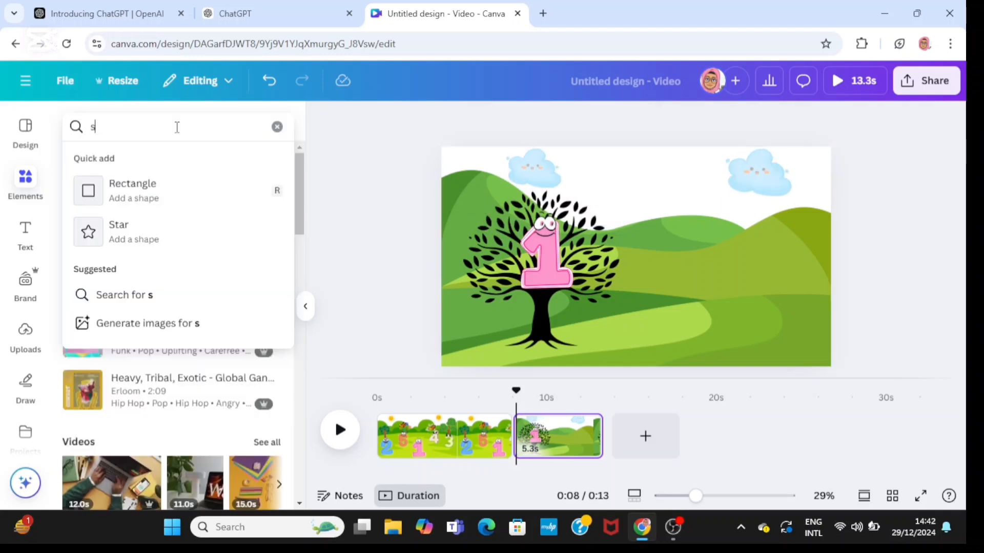
{"action": "type", "text": "un fa"}
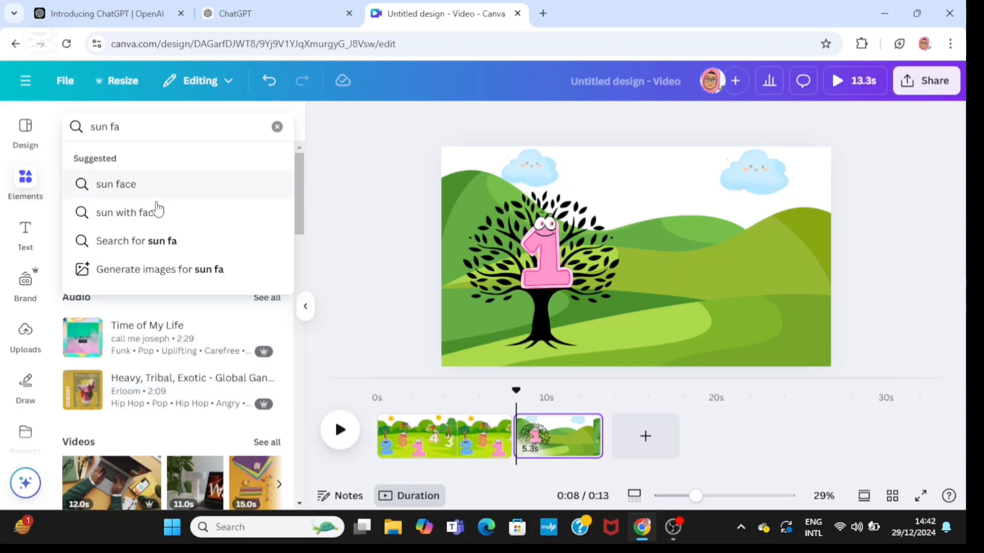
{"action": "left_click", "coordinate": [154, 185]}
{"action": "left_click", "coordinate": [119, 162]}
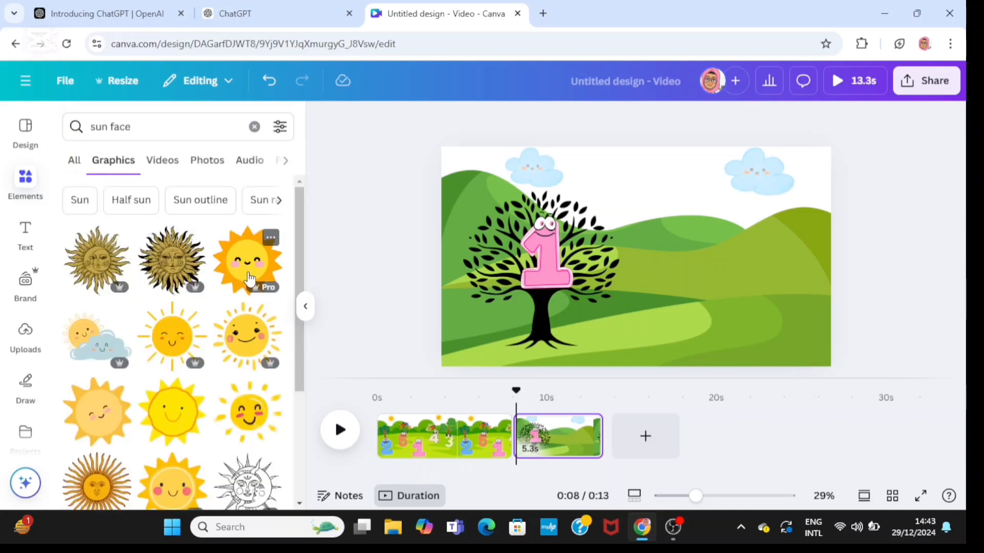
{"action": "left_click", "coordinate": [177, 346]}
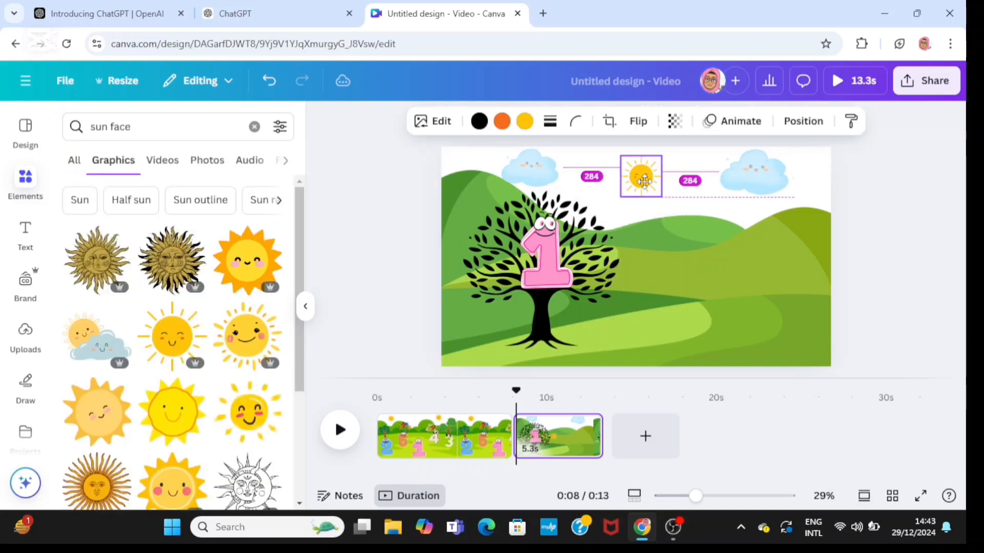
{"action": "left_click_drag", "start_coordinate": [609, 204], "coordinate": [610, 204]}
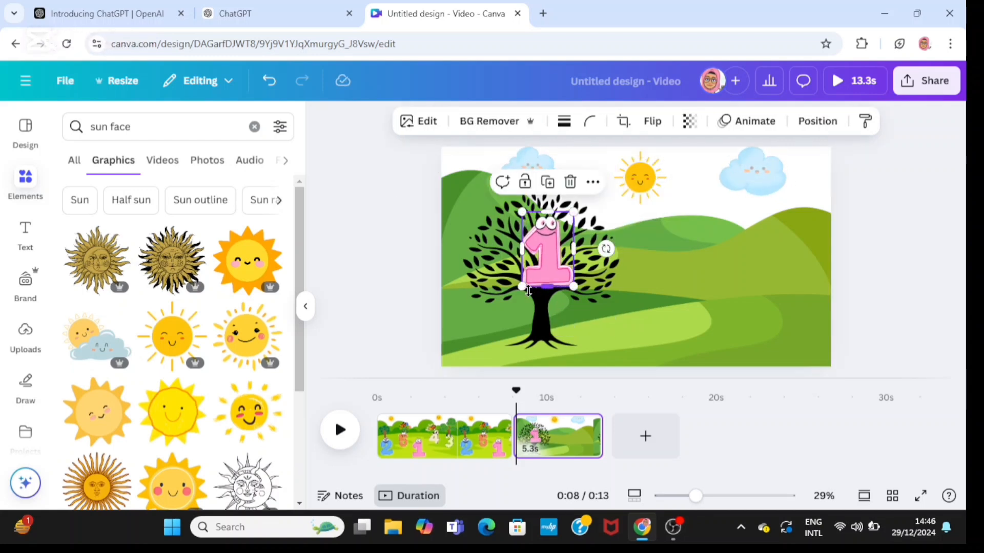
Create a custom animation moving the number 1 from the tree down to the right of the hills with Steady movement, and preview it.
{"action": "left_click", "coordinate": [742, 122]}
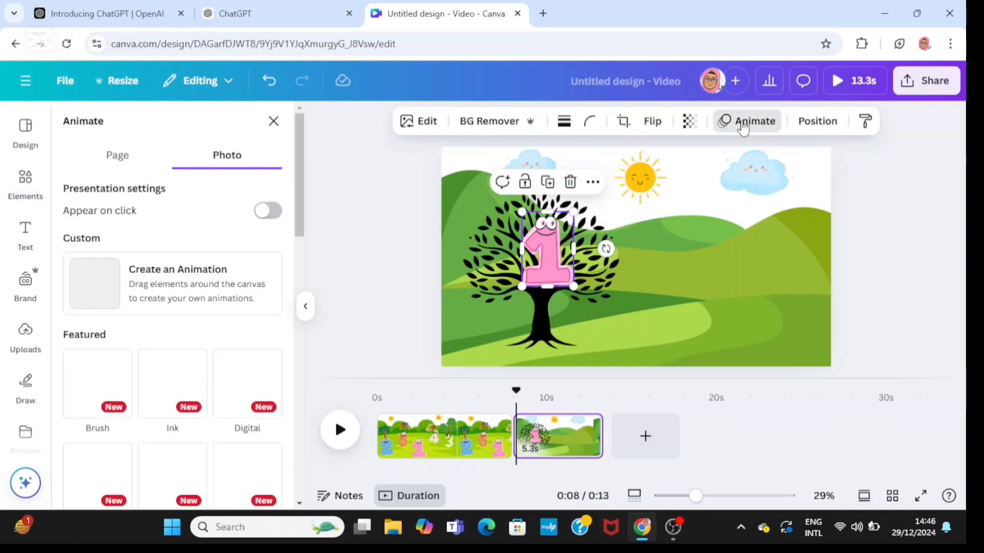
{"action": "left_click", "coordinate": [194, 292]}
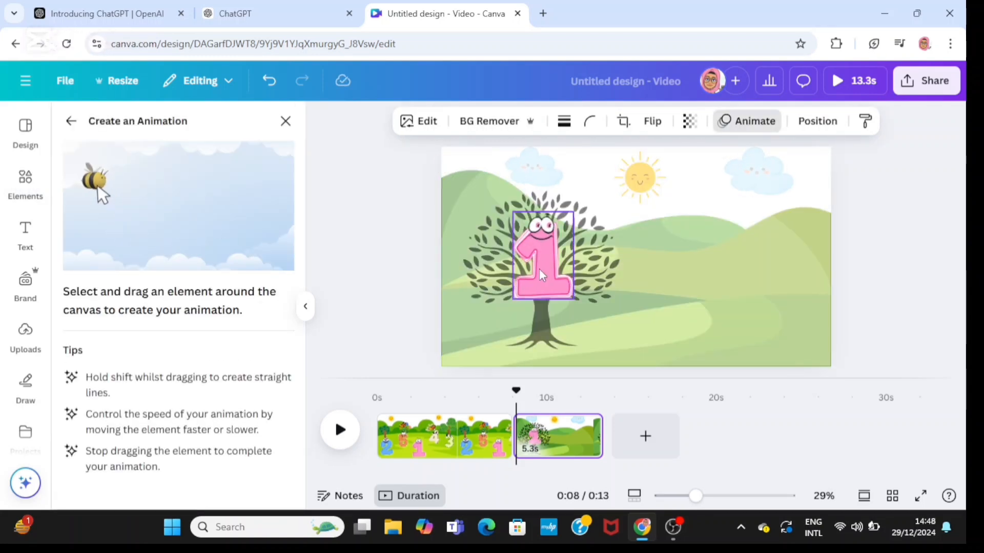
{"action": "mouse_move", "coordinate": [539, 269]}
{"action": "left_mouse_down"}
{"action": "mouse_move", "coordinate": [538, 245]}
{"action": "mouse_move", "coordinate": [536, 302]}
{"action": "mouse_move", "coordinate": [737, 300]}
{"action": "left_mouse_up"}
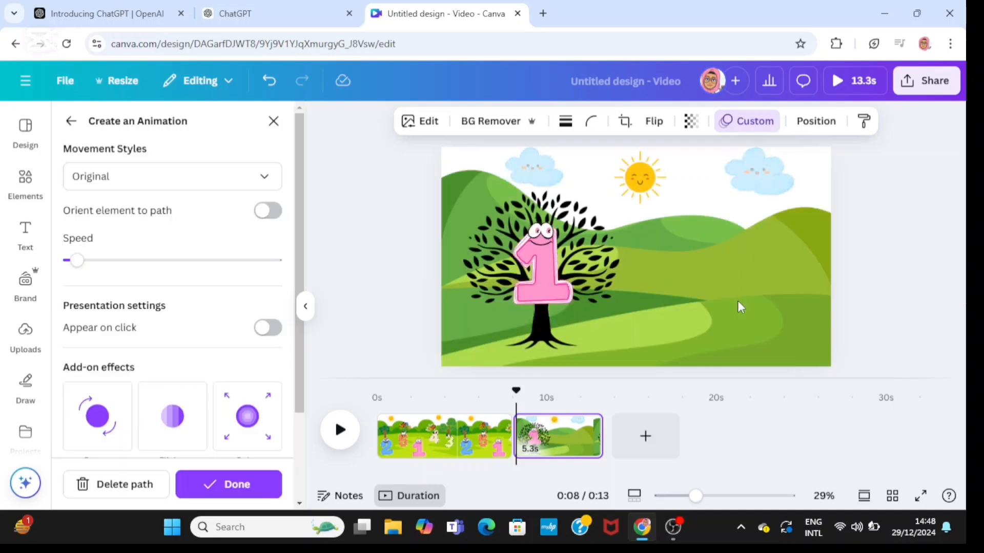
{"action": "left_click", "coordinate": [267, 179]}
{"action": "left_click", "coordinate": [168, 277]}
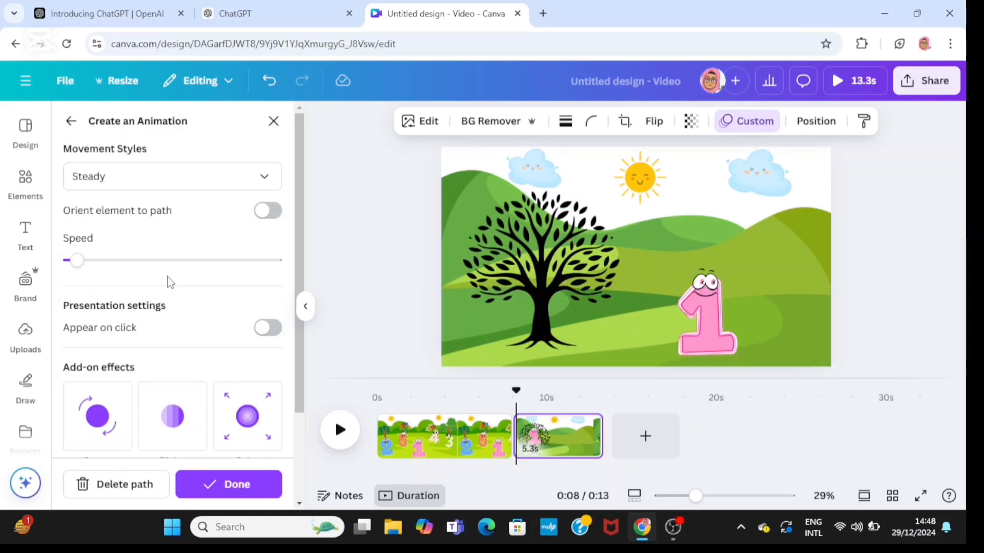
{"action": "left_click", "coordinate": [228, 485]}
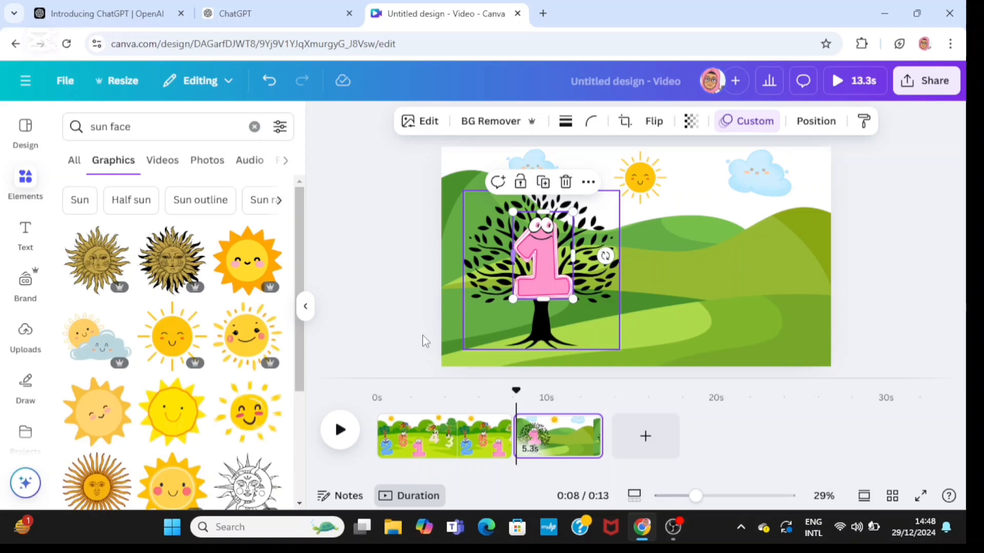
{"action": "left_click", "coordinate": [343, 440]}
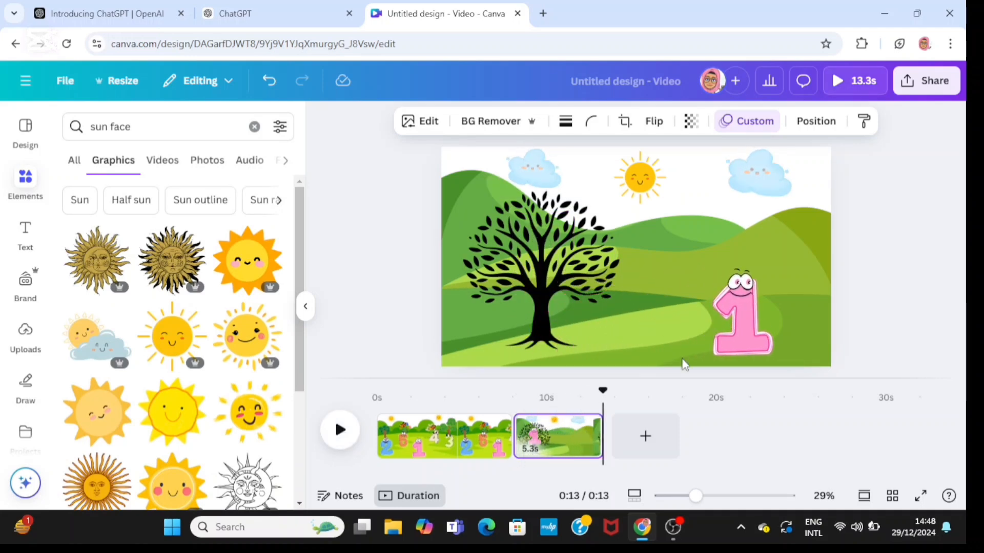
Add a blank page after the Number 1 scene and check Scene 3 in the ChatGPT script, returning to Canva.
{"action": "left_click", "coordinate": [645, 436]}
{"action": "left_click", "coordinate": [271, 6]}
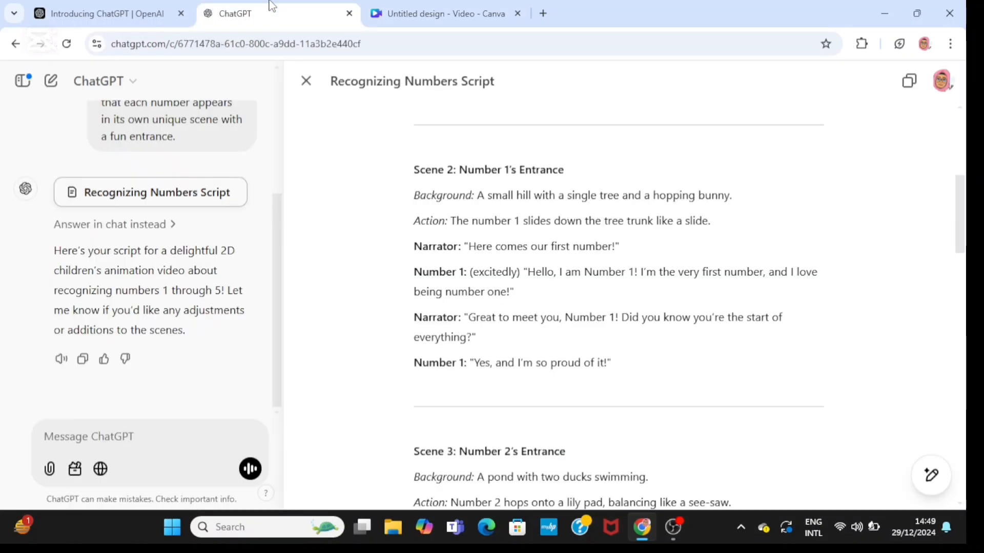
{"action": "scroll", "coordinate": [619, 308], "scroll_direction": "down", "scroll_amount": 5}
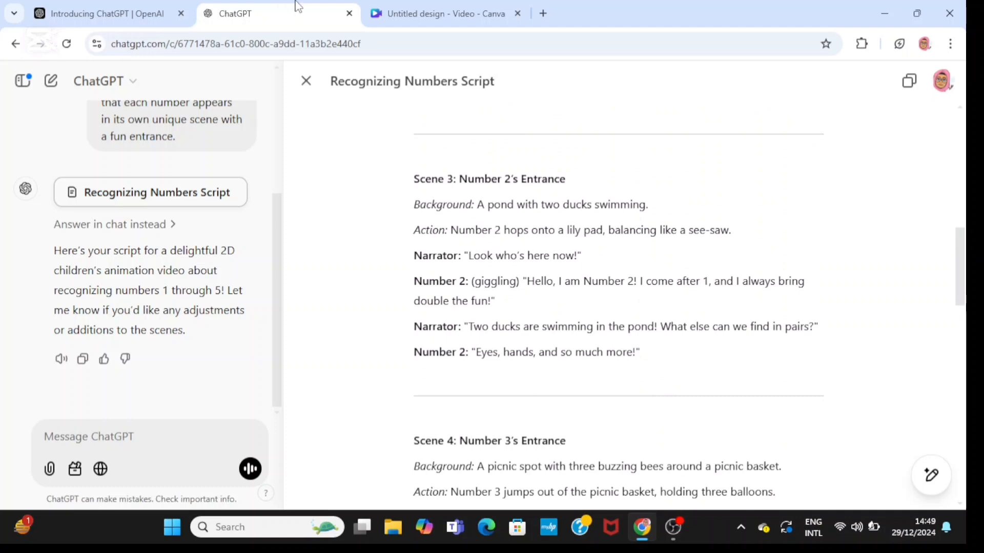
{"action": "left_click", "coordinate": [438, 14]}
Search the graphics for "pond background".
{"action": "left_click", "coordinate": [250, 125]}
{"action": "type", "text": "Pon"}
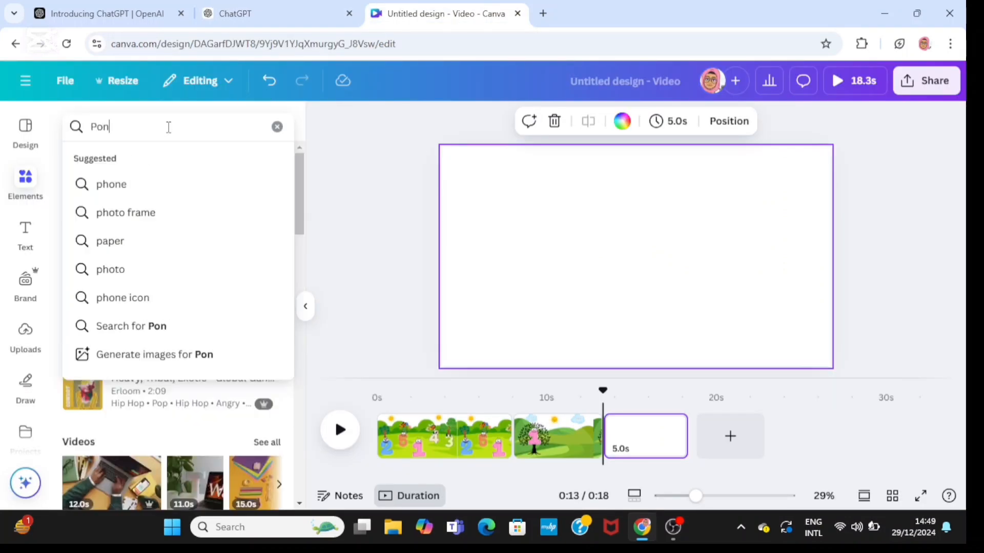
{"action": "type", "text": "d bac"}
{"action": "left_click", "coordinate": [165, 188]}
{"action": "left_click", "coordinate": [158, 162]}
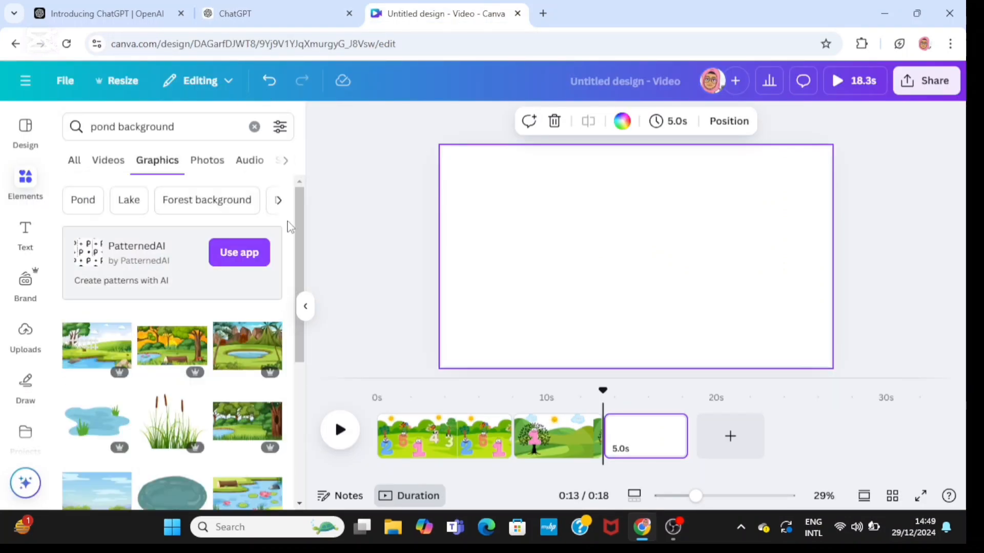
Insert the lily pond illustration with the log and pink lotuses, and make it fill the new page as its background.
{"action": "left_click_drag", "start_coordinate": [302, 227], "coordinate": [302, 289]}
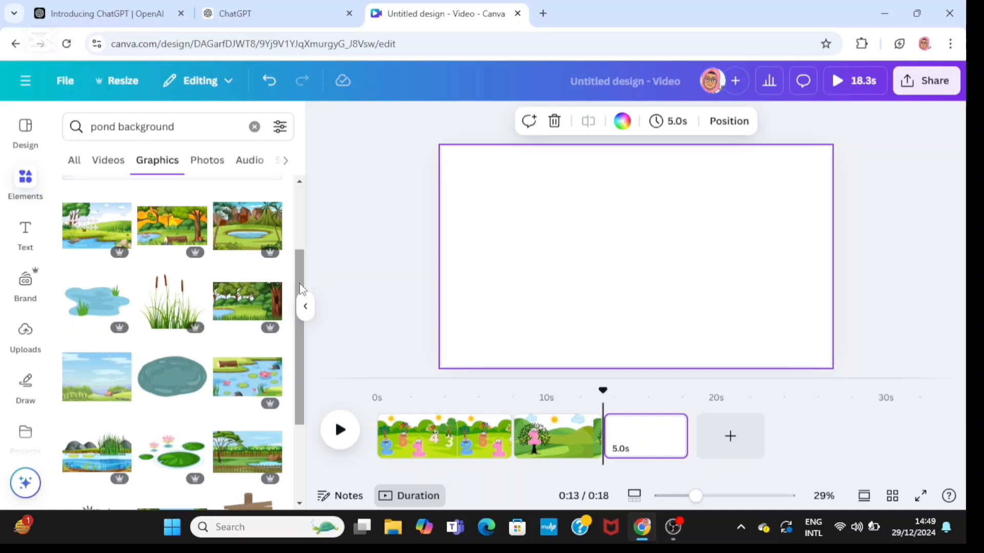
{"action": "left_click", "coordinate": [237, 388]}
{"action": "right_click", "coordinate": [549, 297]}
{"action": "left_click", "coordinate": [637, 432]}
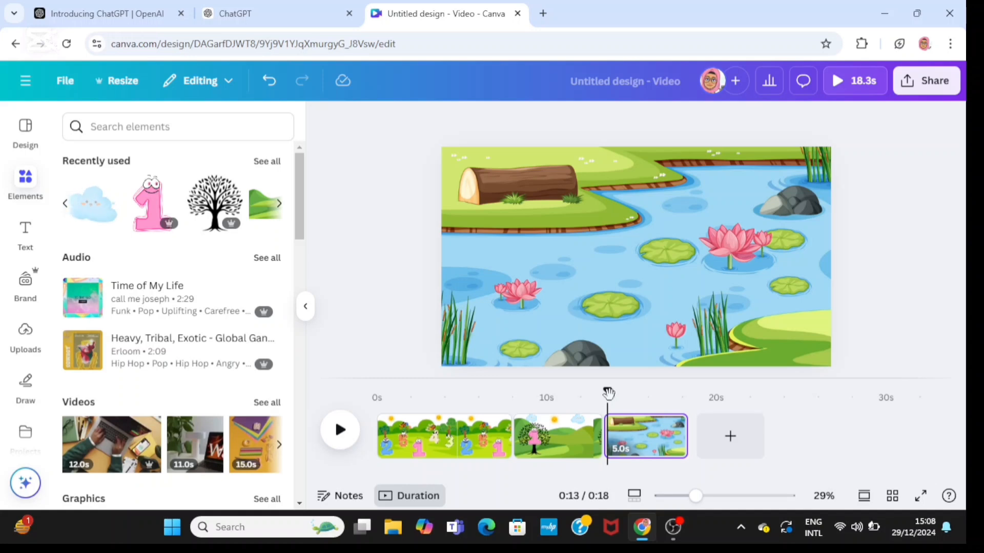
Search the graphics for "duck" and insert the plain yellow rubber duck into the pond scene.
{"action": "left_click", "coordinate": [178, 127]}
{"action": "type", "text": "duck"}
{"action": "key", "text": "Return"}
{"action": "left_click", "coordinate": [114, 160]}
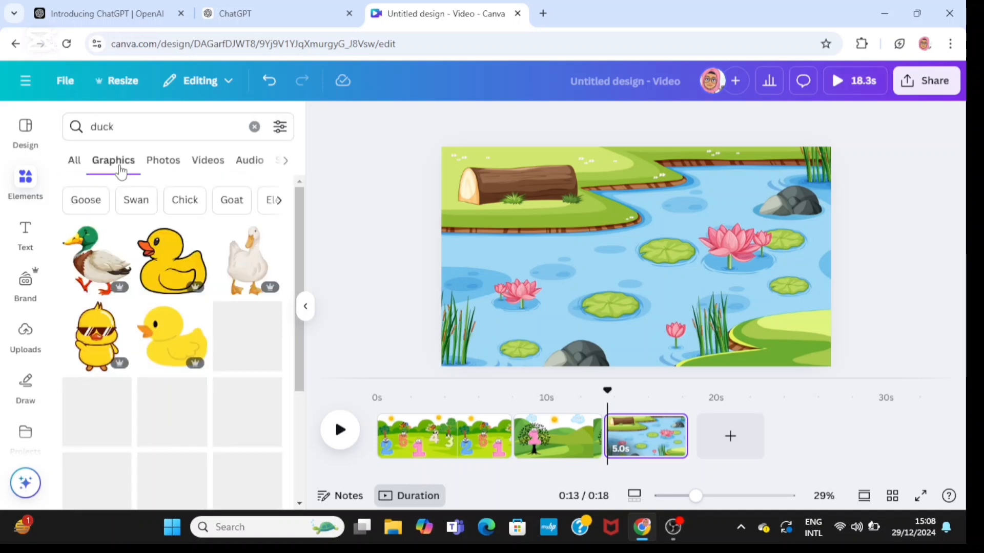
{"action": "scroll", "coordinate": [172, 297], "scroll_direction": "down", "scroll_amount": 1}
{"action": "left_click", "coordinate": [172, 297]}
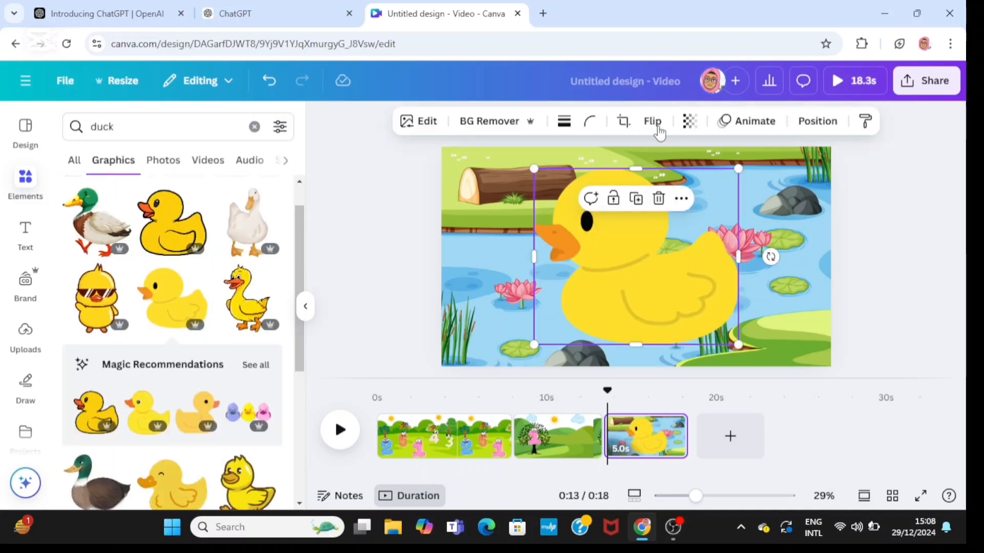
Flip the duck horizontally, shrink it and place it on the left side of the pond.
{"action": "left_click", "coordinate": [653, 121]}
{"action": "left_click", "coordinate": [664, 159]}
{"action": "left_click_drag", "start_coordinate": [738, 168], "coordinate": [487, 240]}
{"action": "left_click_drag", "start_coordinate": [531, 204], "coordinate": [513, 218]}
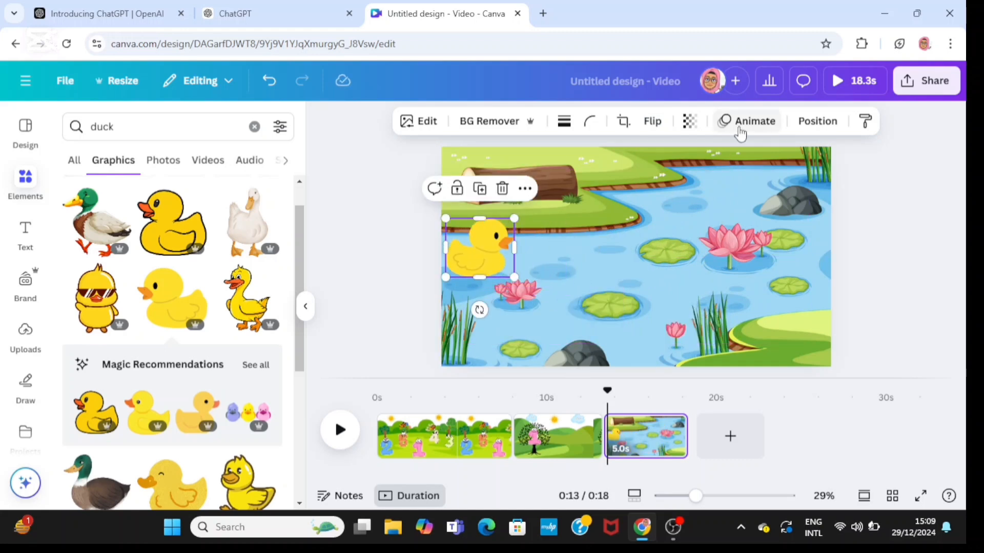
Duplicate the duck for the upper part of the pond and shift the lower one partly off the left page edge.
{"action": "left_click", "coordinate": [483, 198]}
{"action": "left_click", "coordinate": [482, 251]}
{"action": "left_click_drag", "start_coordinate": [482, 251], "coordinate": [434, 248]}
Create a custom animation moving the left duck rightwards across the pond with the Steady movement style.
{"action": "left_click", "coordinate": [746, 121]}
{"action": "left_click", "coordinate": [153, 282]}
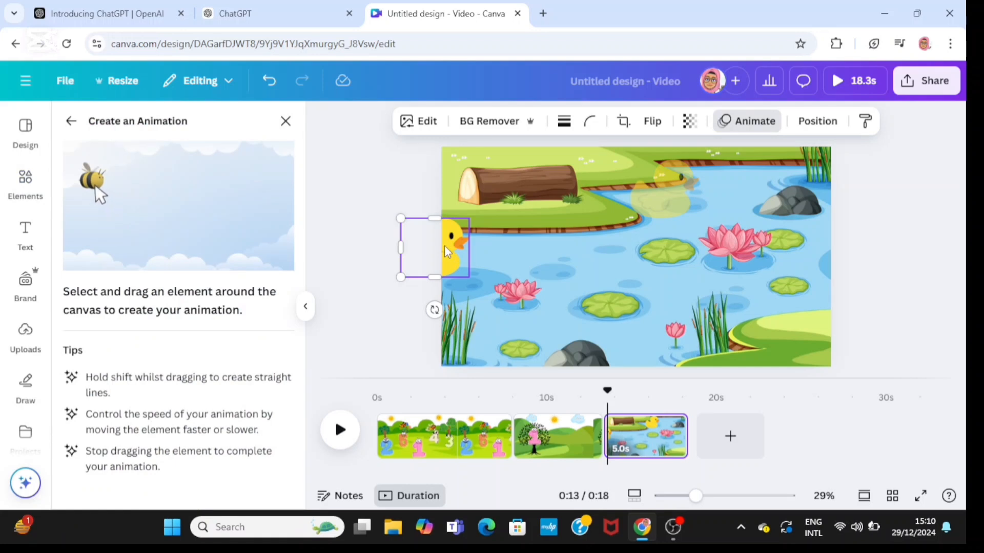
{"action": "left_click_drag", "start_coordinate": [621, 259], "coordinate": [628, 260]}
{"action": "left_click", "coordinate": [171, 177]}
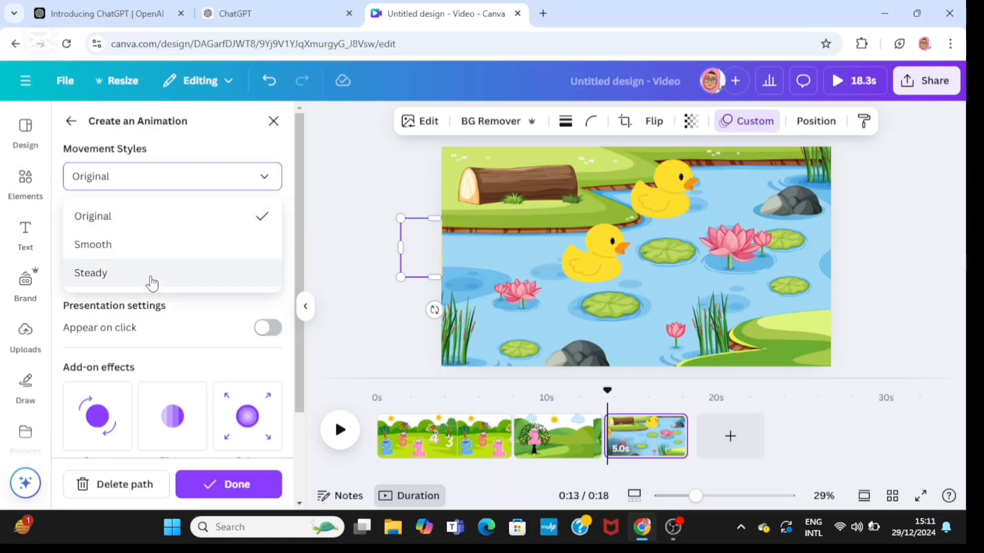
{"action": "left_click", "coordinate": [149, 272]}
{"action": "left_click", "coordinate": [231, 480]}
Create a custom animation moving the upper duck rightwards towards the rock with the Steady movement style.
{"action": "left_click", "coordinate": [663, 190]}
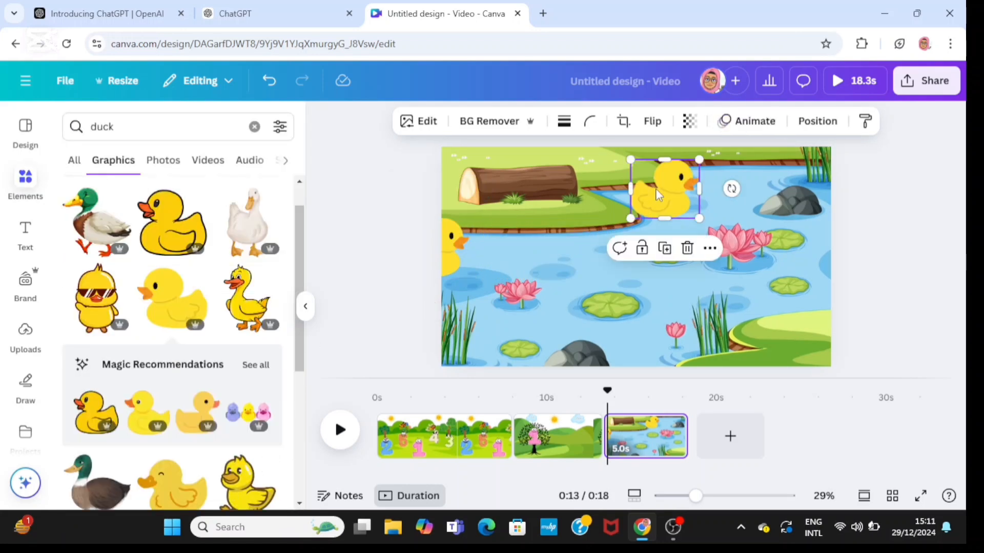
{"action": "left_click", "coordinate": [746, 120]}
{"action": "left_click", "coordinate": [169, 267]}
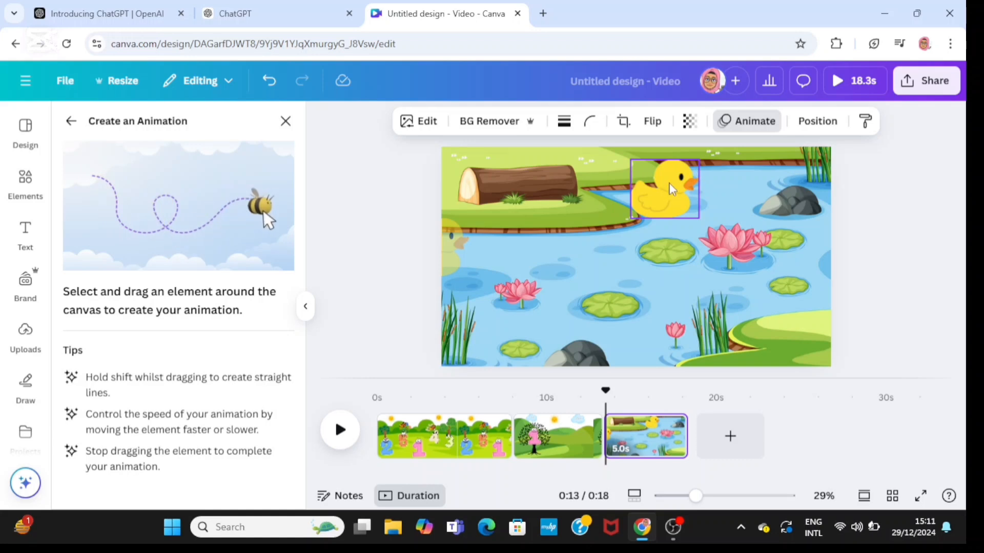
{"action": "left_click_drag", "start_coordinate": [772, 196], "coordinate": [772, 196]}
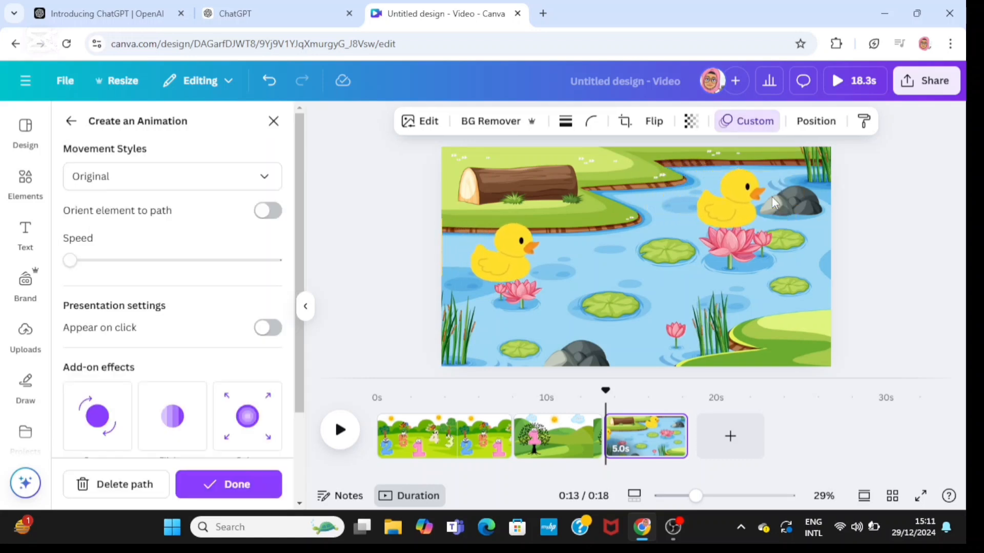
{"action": "left_click", "coordinate": [138, 177]}
{"action": "left_click", "coordinate": [154, 272]}
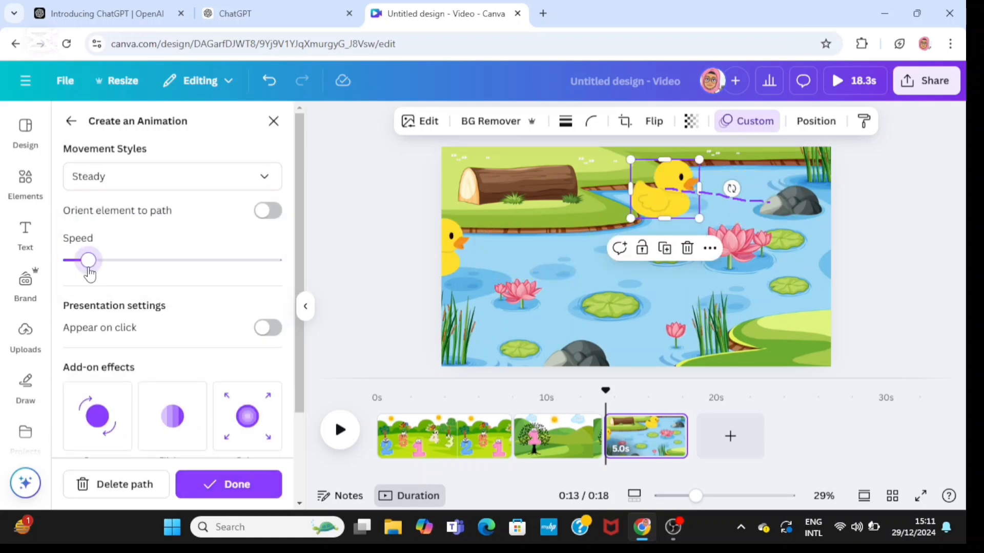
{"action": "left_click", "coordinate": [202, 483]}
Search the graphics for "number 2" and insert the blue 2 with a smiling face into the pond scene.
{"action": "left_click", "coordinate": [154, 122]}
{"action": "key", "text": "BackSpace"}
{"action": "key", "text": "BackSpace"}
{"action": "key", "text": "BackSpace"}
{"action": "key", "text": "BackSpace"}
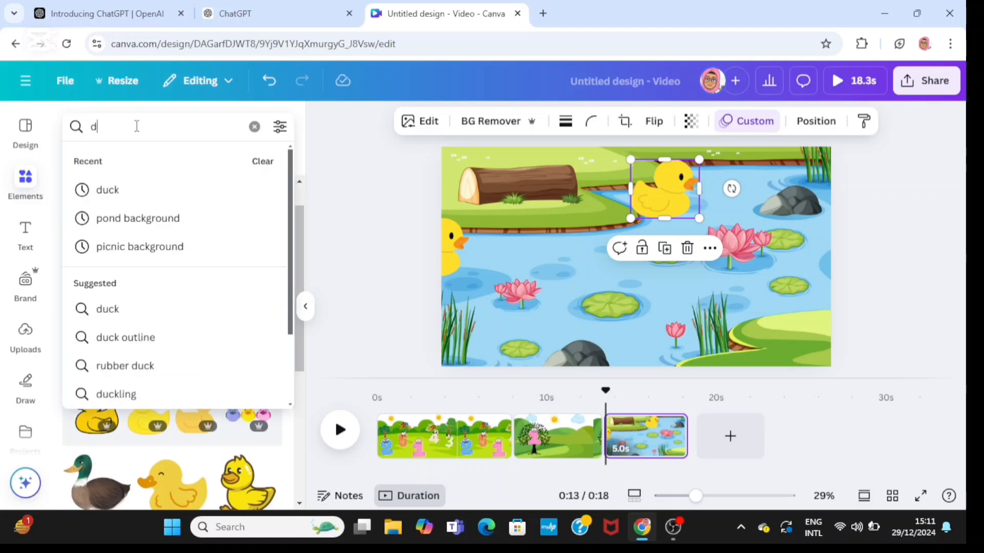
{"action": "type", "text": "nunb"}
{"action": "type", "text": "er 2"}
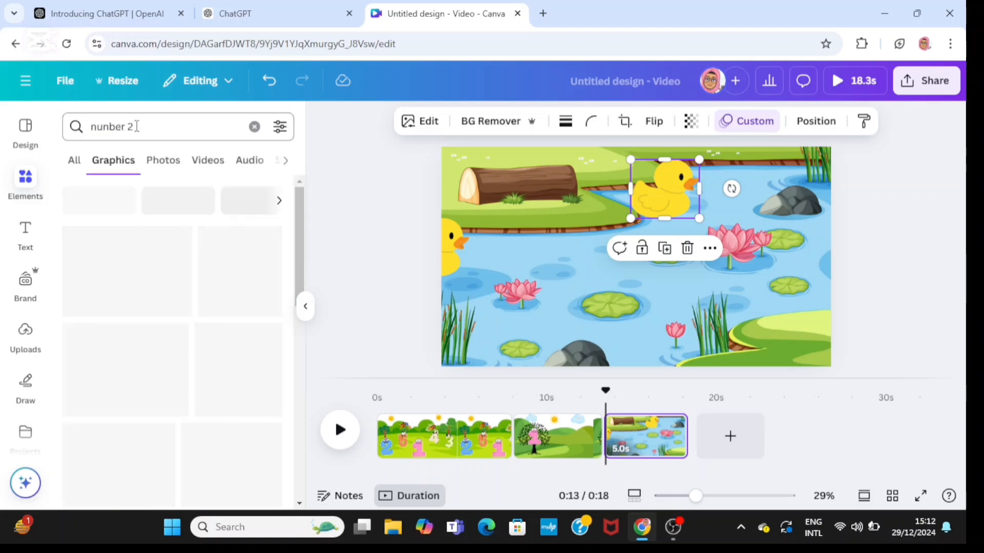
{"action": "scroll", "coordinate": [303, 384], "scroll_direction": "down", "scroll_amount": 3}
{"action": "scroll", "coordinate": [302, 385], "scroll_direction": "down", "scroll_amount": 2}
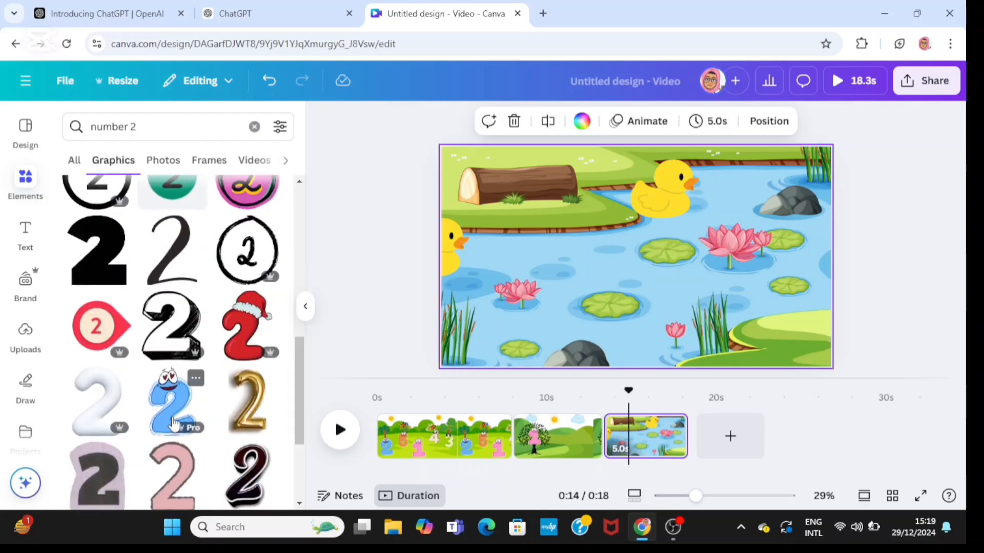
{"action": "left_click", "coordinate": [171, 402]}
Apply the Wiggle add-on effect to the blue 2 and lower its intensity.
{"action": "left_click", "coordinate": [747, 121]}
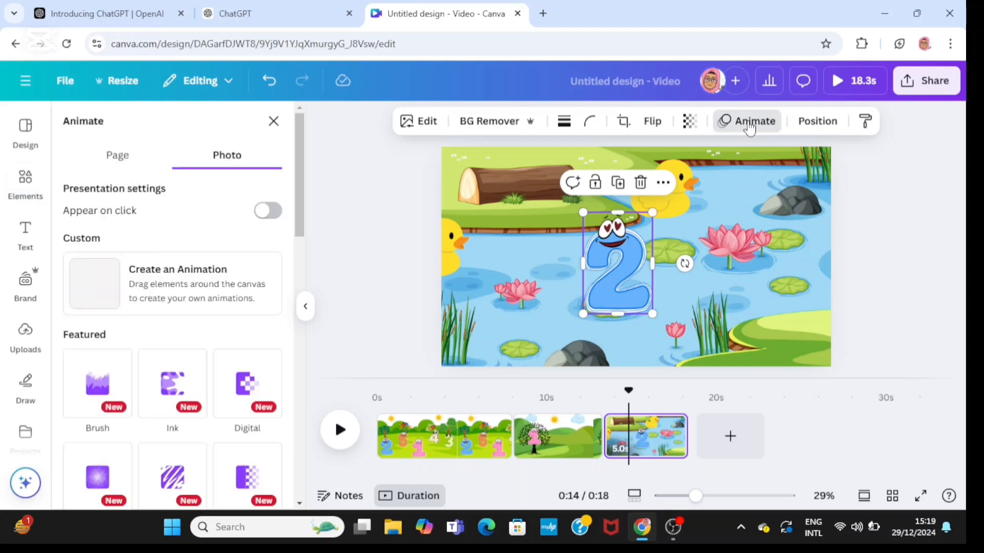
{"action": "scroll", "coordinate": [172, 307], "scroll_direction": "down", "scroll_amount": 3}
{"action": "left_click", "coordinate": [97, 389]}
{"action": "scroll", "coordinate": [171, 420], "scroll_direction": "down", "scroll_amount": 2}
{"action": "left_click_drag", "start_coordinate": [171, 416], "coordinate": [101, 416]}
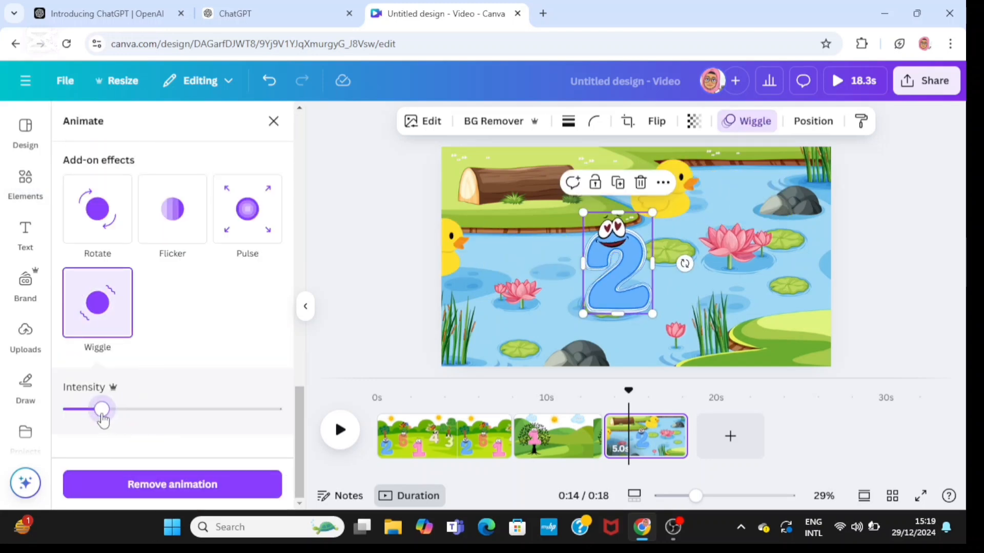
{"action": "left_click", "coordinate": [274, 121]}
Add a new page after the pond scene and check the Number 3 scene in the ChatGPT script.
{"action": "left_click", "coordinate": [711, 436]}
{"action": "left_click", "coordinate": [285, 14]}
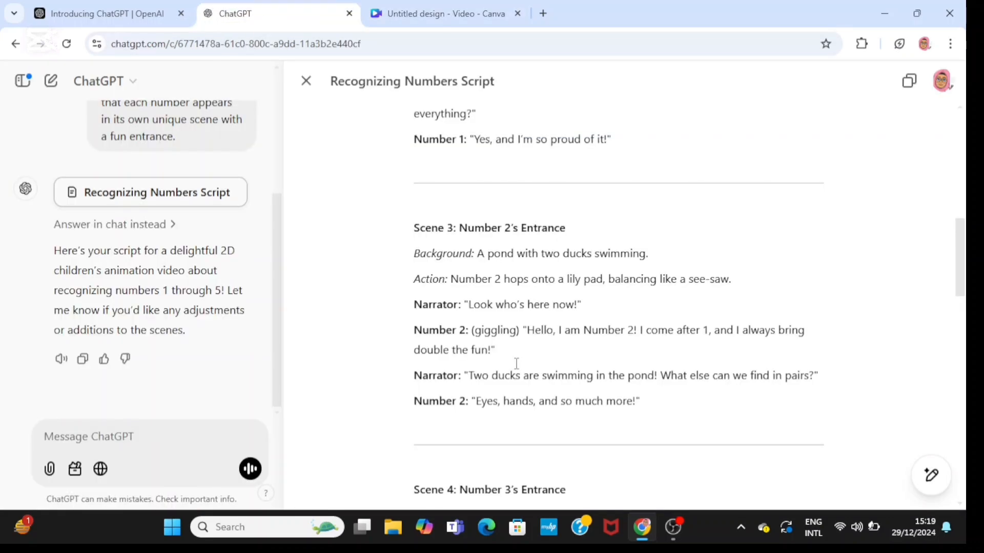
{"action": "scroll", "coordinate": [516, 364], "scroll_direction": "down", "scroll_amount": 5}
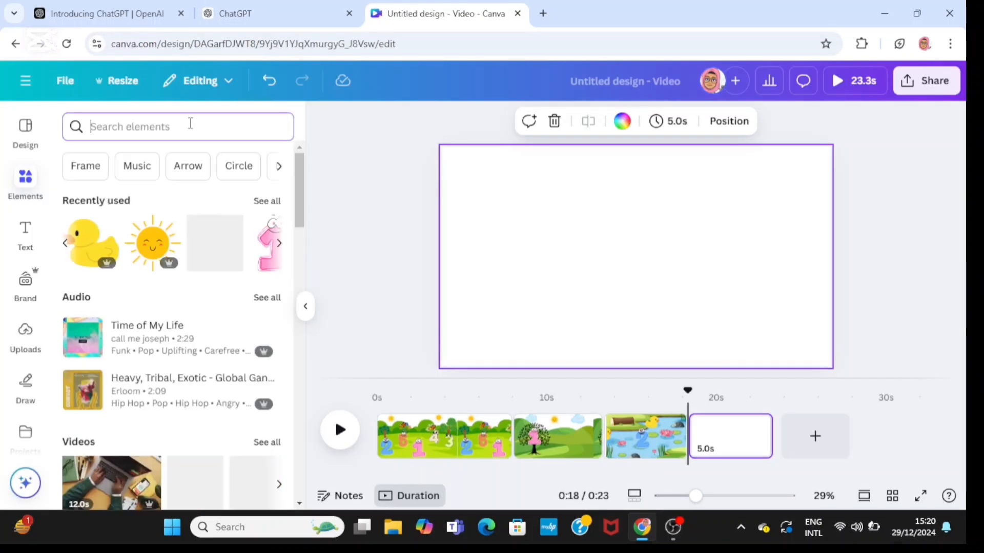
Search the graphics for "picnic background" and set the park with trees and a wooden fence as the new page's background.
{"action": "type", "text": "picnic bac"}
{"action": "left_click", "coordinate": [140, 213]}
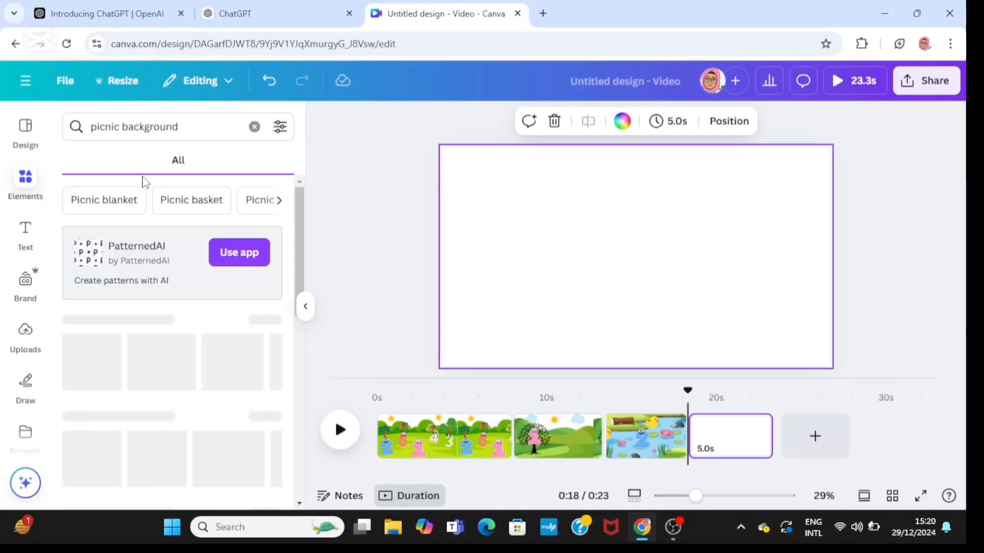
{"action": "scroll", "coordinate": [302, 349], "scroll_direction": "down", "scroll_amount": 4}
{"action": "left_click_drag", "start_coordinate": [300, 339], "coordinate": [299, 238]}
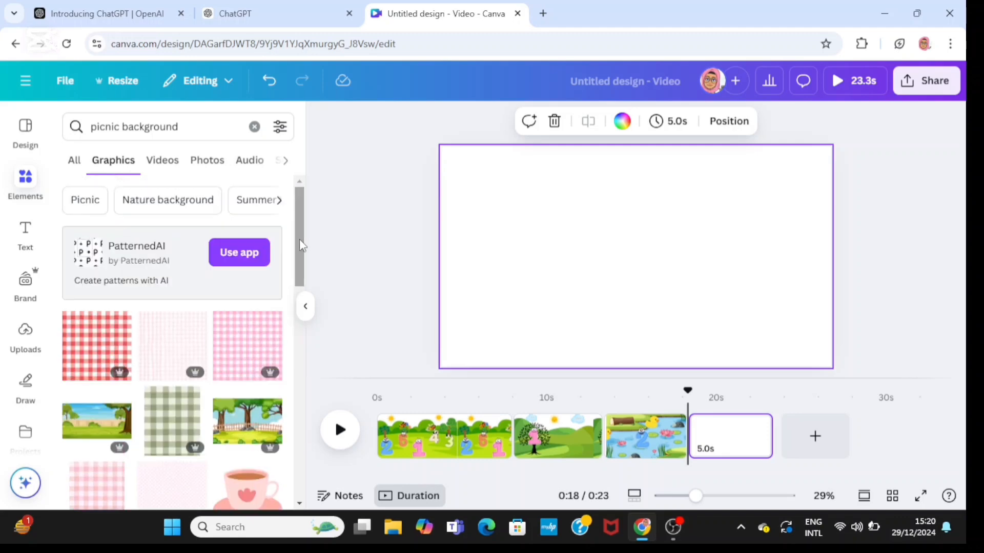
{"action": "left_click", "coordinate": [247, 418]}
{"action": "right_click", "coordinate": [714, 231]}
{"action": "left_click", "coordinate": [799, 433]}
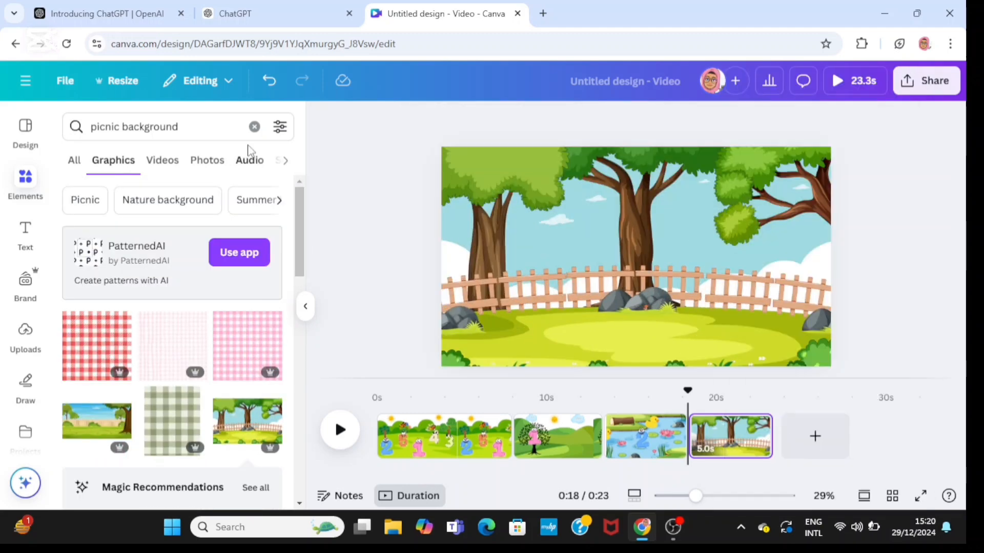
Search the graphics for "bee" with a filter applied and insert the animated grey-winged bee.
{"action": "left_click", "coordinate": [254, 127]}
{"action": "type", "text": "bee"}
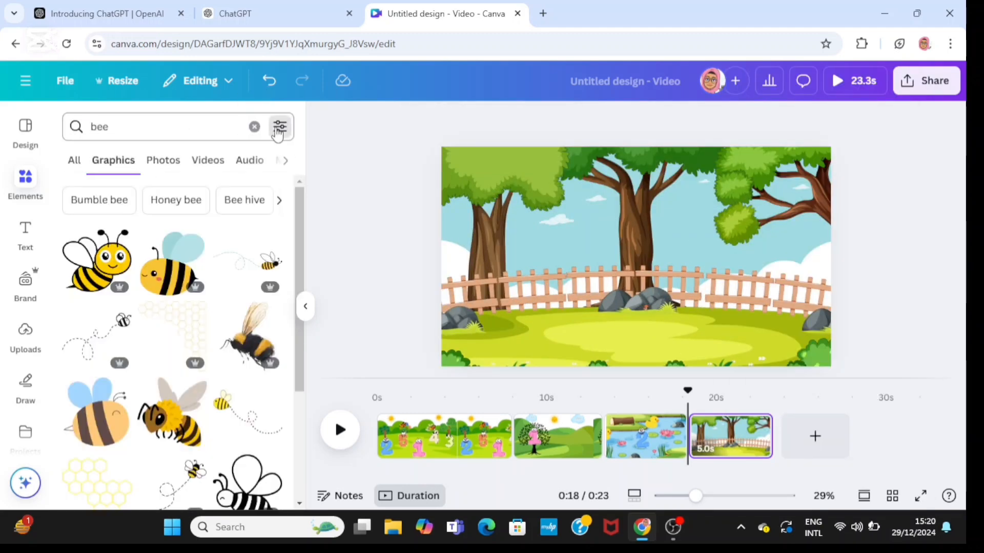
{"action": "left_click", "coordinate": [277, 135]}
{"action": "left_click", "coordinate": [132, 248]}
{"action": "left_click", "coordinate": [337, 246]}
{"action": "left_click", "coordinate": [84, 276]}
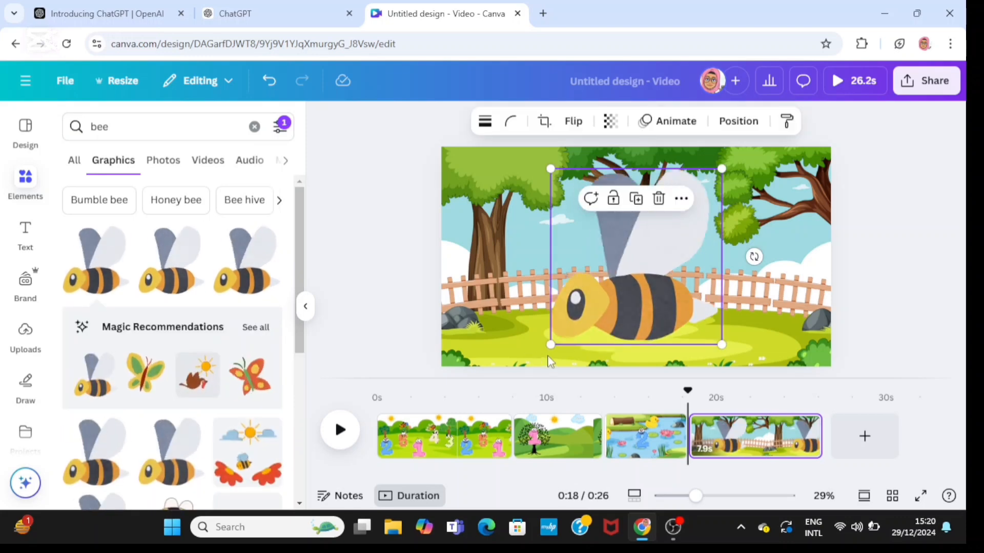
Shrink the bee, duplicate it twice and spread the three bees over the left, middle and right rocks.
{"action": "left_click", "coordinate": [270, 17]}
{"action": "left_click", "coordinate": [441, 14]}
{"action": "left_click_drag", "start_coordinate": [549, 347], "coordinate": [666, 238]}
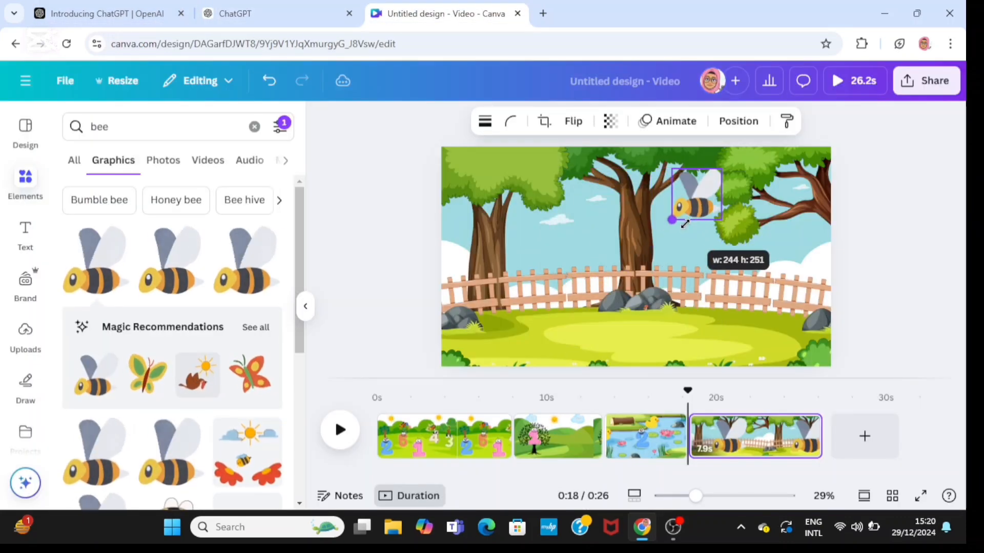
{"action": "left_click_drag", "start_coordinate": [702, 179], "coordinate": [657, 284]}
{"action": "key", "text": "ctrl+d"}
{"action": "key", "text": "ctrl+d"}
{"action": "left_click_drag", "start_coordinate": [821, 279], "coordinate": [791, 314]}
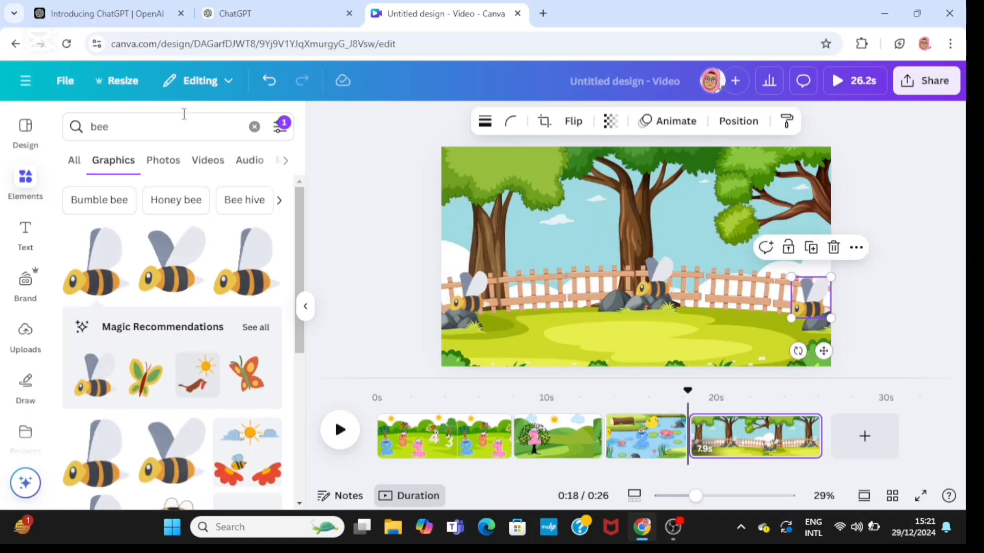
Search the graphics for "picnic basket" and insert the plain light-brown wicker basket.
{"action": "left_click", "coordinate": [255, 127]}
{"action": "type", "text": "picnic"}
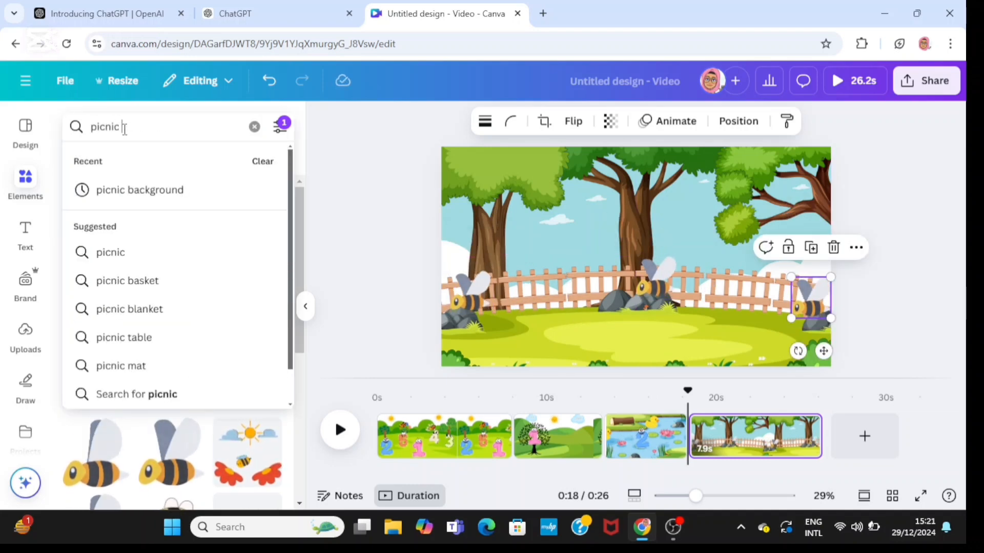
{"action": "left_click", "coordinate": [131, 281]}
{"action": "mouse_move", "coordinate": [300, 227]}
{"action": "left_mouse_down"}
{"action": "mouse_move", "coordinate": [307, 318]}
{"action": "mouse_move", "coordinate": [301, 225]}
{"action": "left_mouse_up"}
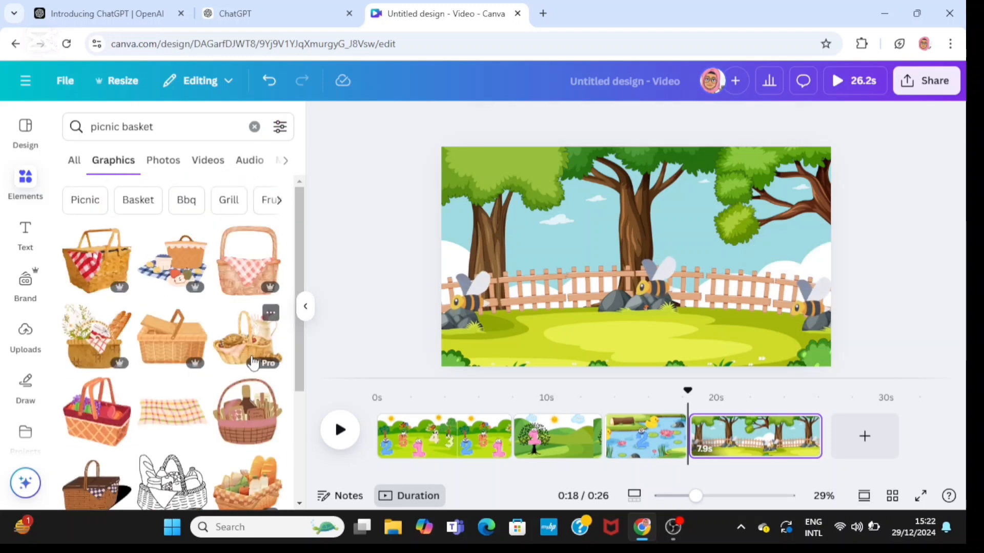
{"action": "left_click_drag", "start_coordinate": [300, 354], "coordinate": [302, 455]}
{"action": "left_click", "coordinate": [97, 419]}
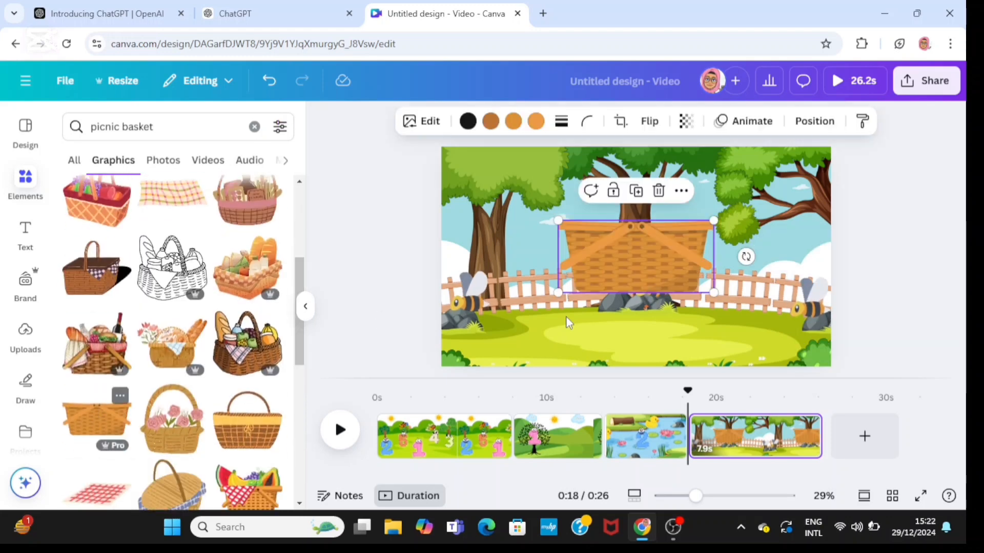
Shrink the basket and place it on the grass at the lower left of the scene.
{"action": "left_click_drag", "start_coordinate": [616, 264], "coordinate": [626, 326]}
{"action": "left_click_drag", "start_coordinate": [568, 354], "coordinate": [608, 335]}
{"action": "left_click_drag", "start_coordinate": [664, 303], "coordinate": [576, 311]}
Search the graphics for "Number 3" and insert the light-green 3 with big eyes.
{"action": "left_click", "coordinate": [254, 126]}
{"action": "type", "text": "Number"}
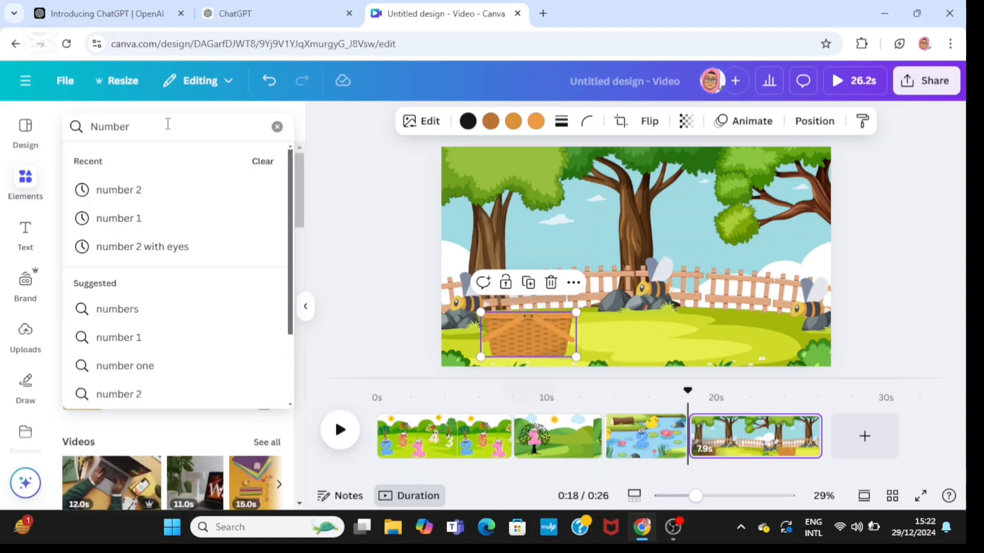
{"action": "type", "text": " 3"}
{"action": "key", "text": "Return"}
{"action": "left_click", "coordinate": [113, 160]}
{"action": "scroll", "coordinate": [301, 310], "scroll_direction": "down", "scroll_amount": 3}
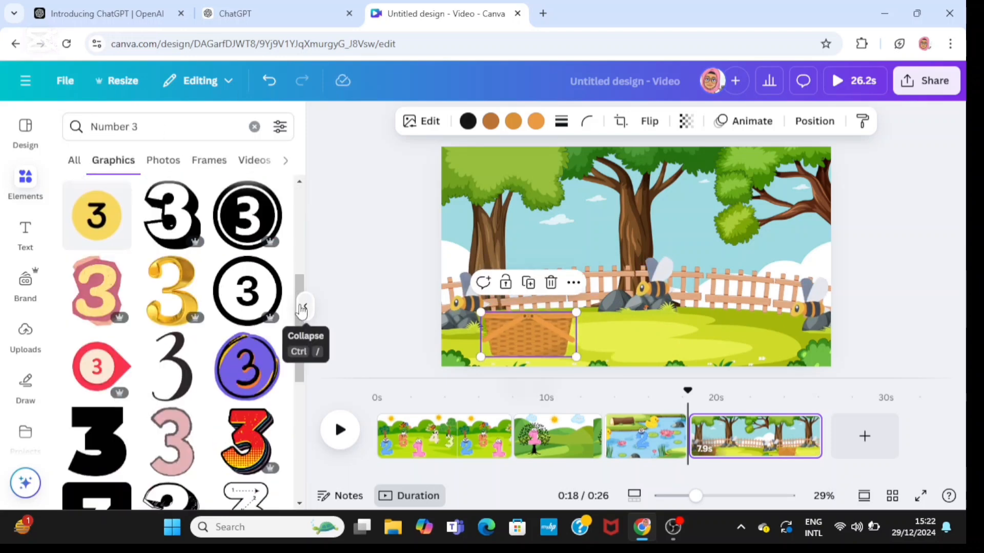
{"action": "scroll", "coordinate": [301, 359], "scroll_direction": "down", "scroll_amount": 10}
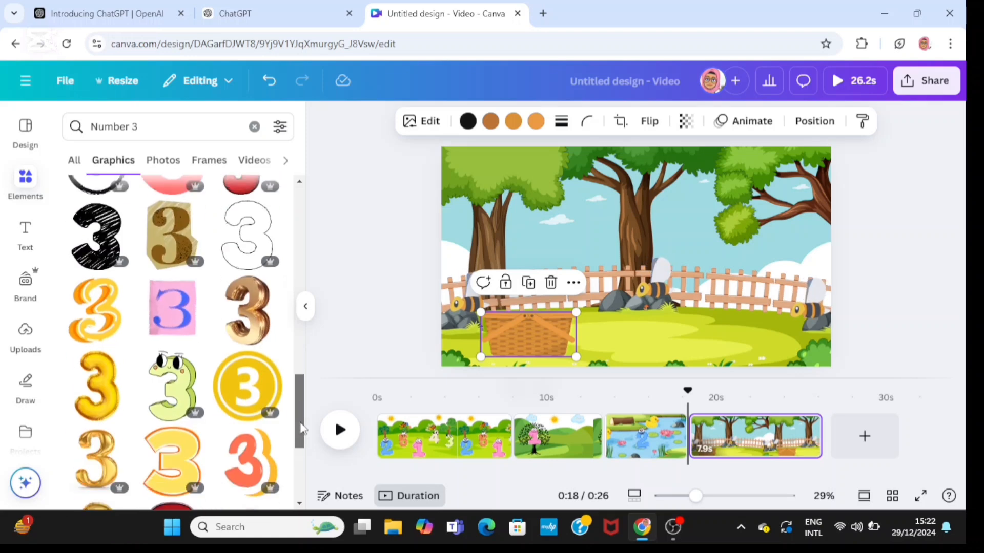
{"action": "scroll", "coordinate": [180, 451], "scroll_direction": "up", "scroll_amount": 2}
{"action": "left_click", "coordinate": [180, 467]}
Place the green 3 at the basket and layer it behind, so only its upper part peeks out.
{"action": "left_click_drag", "start_coordinate": [655, 264], "coordinate": [524, 331]}
{"action": "left_click", "coordinate": [825, 121]}
{"action": "left_click", "coordinate": [262, 222]}
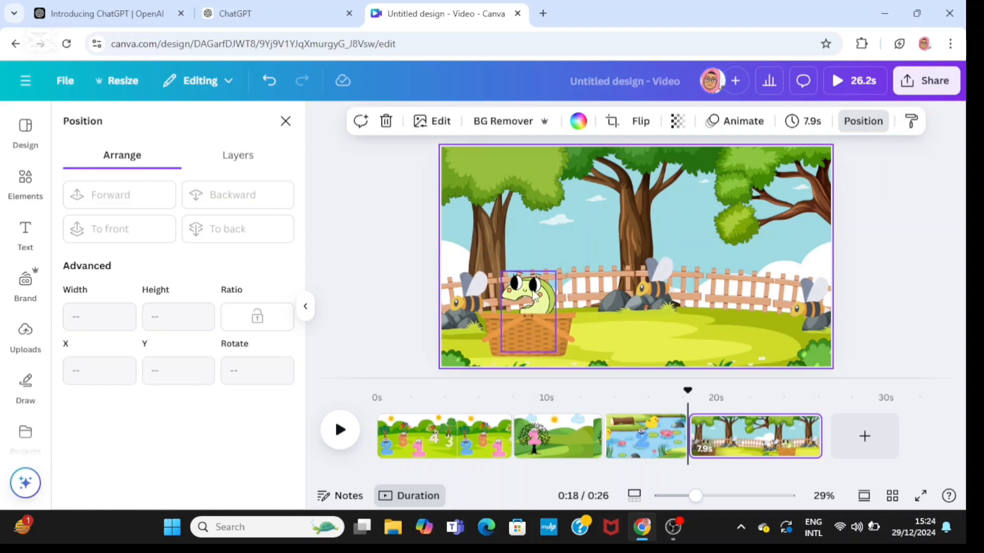
Create a custom animation of the 3 jumping out of the basket along a wavy rightward path, slowed down and set to Steady.
{"action": "left_click", "coordinate": [756, 122]}
{"action": "left_click", "coordinate": [154, 283]}
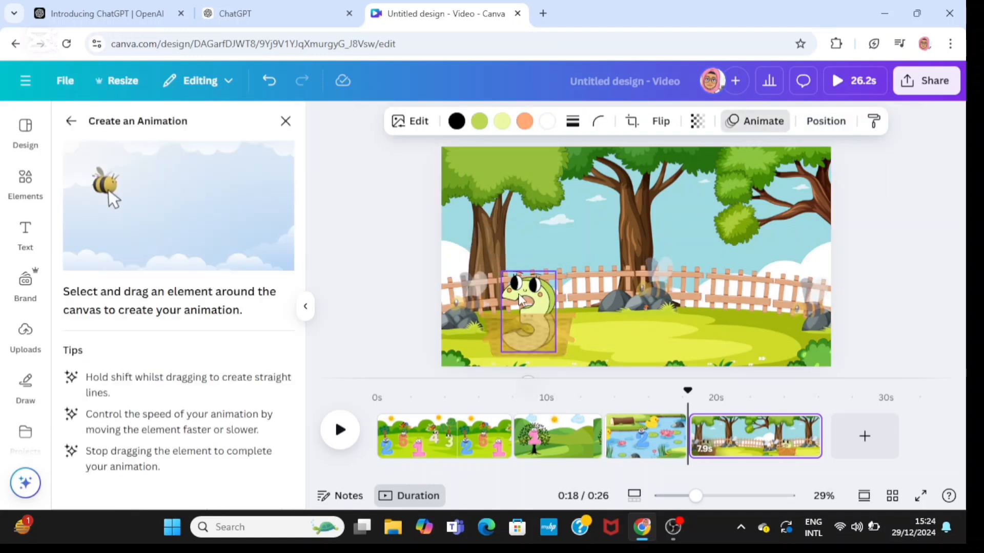
{"action": "mouse_move", "coordinate": [525, 315]}
{"action": "left_mouse_down"}
{"action": "mouse_move", "coordinate": [544, 282]}
{"action": "mouse_move", "coordinate": [609, 293]}
{"action": "mouse_move", "coordinate": [621, 309]}
{"action": "mouse_move", "coordinate": [681, 293]}
{"action": "left_mouse_up"}
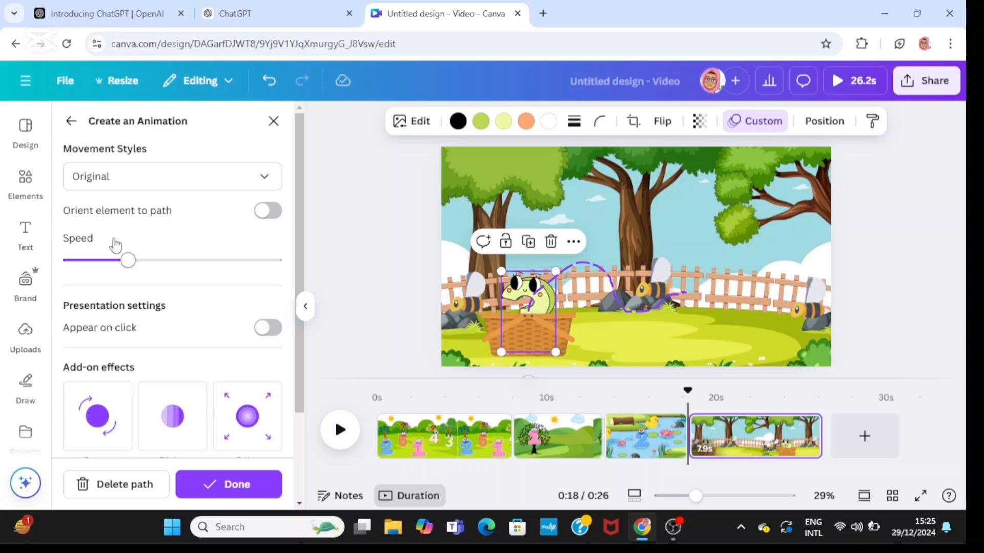
{"action": "left_click_drag", "start_coordinate": [128, 260], "coordinate": [91, 260]}
{"action": "left_click", "coordinate": [238, 179]}
{"action": "left_click", "coordinate": [142, 279]}
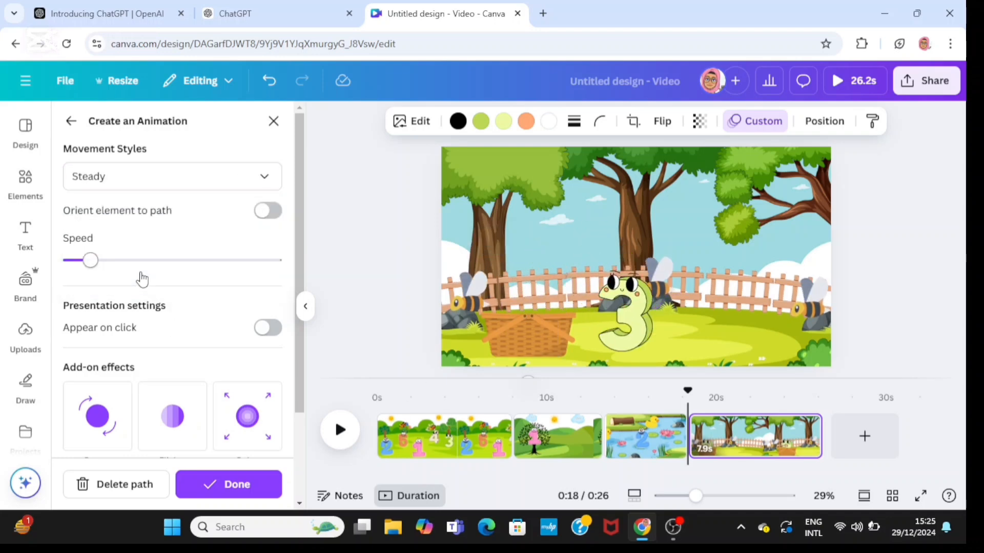
{"action": "left_click", "coordinate": [200, 489]}
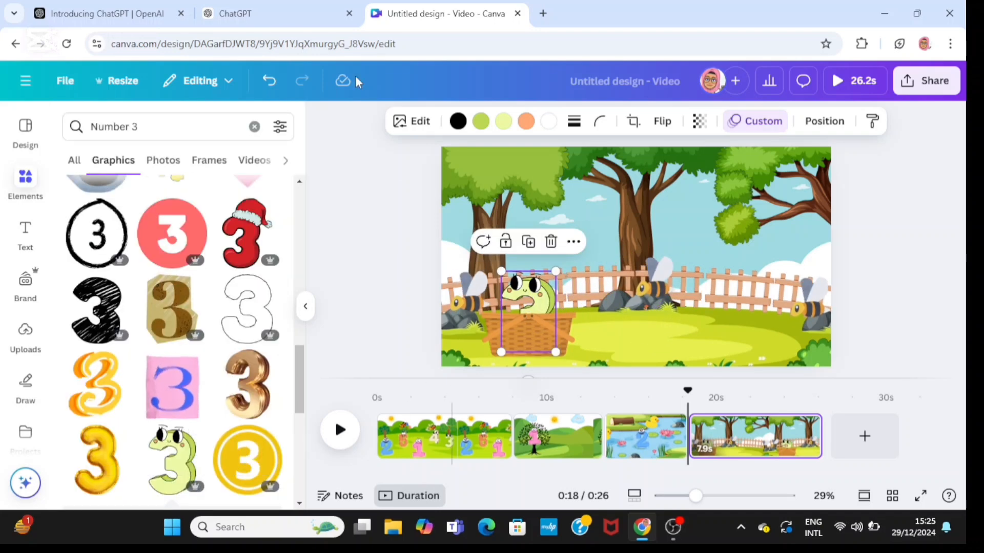
Check Number 4's entrance in the ChatGPT script, return to the Canva design and add a new page at the end.
{"action": "left_click", "coordinate": [302, 14]}
{"action": "scroll", "coordinate": [883, 288], "scroll_direction": "up", "scroll_amount": 1}
{"action": "scroll", "coordinate": [883, 287], "scroll_direction": "down", "scroll_amount": 4}
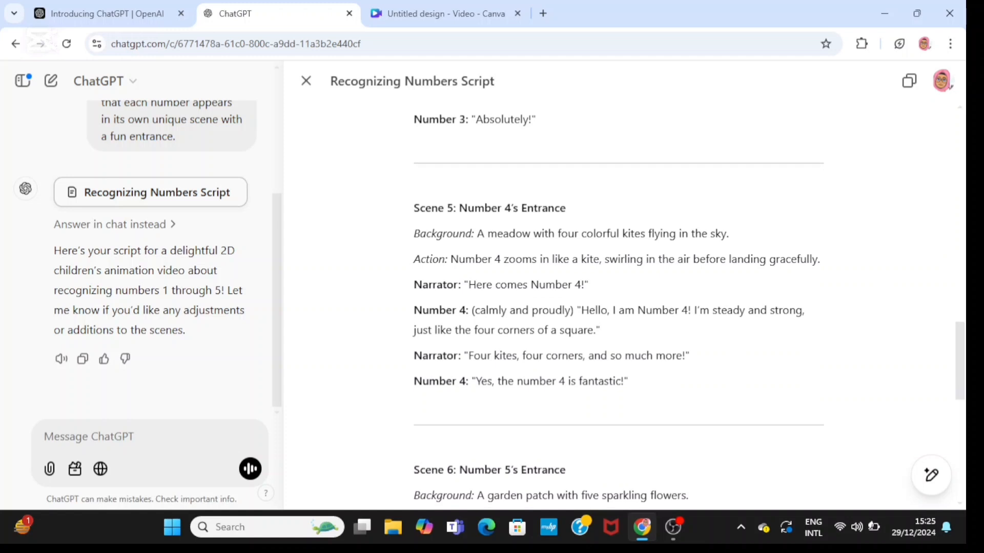
{"action": "left_click", "coordinate": [445, 13]}
{"action": "left_click", "coordinate": [866, 436]}
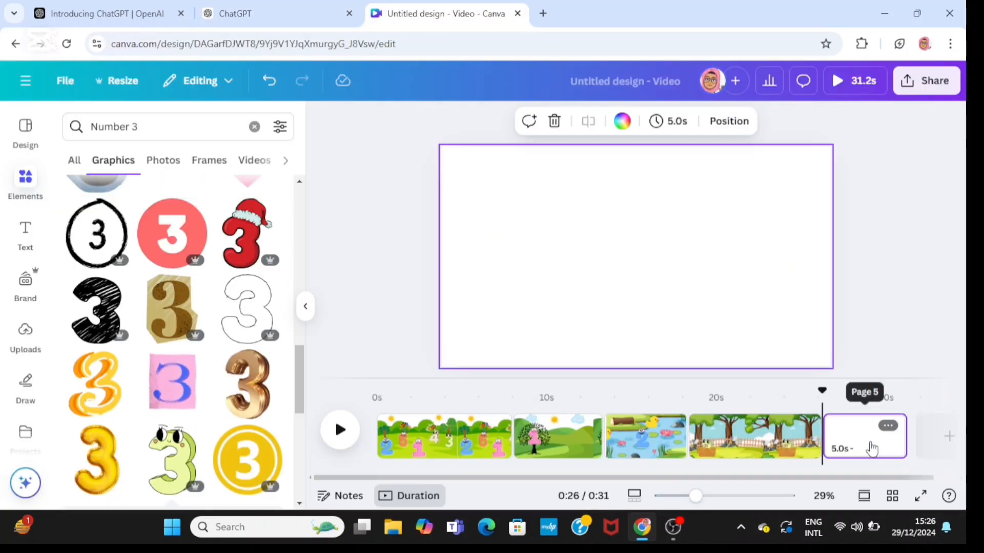
Search the graphics for "meadow background" and set the green meadow with an apple tree and rocks as the page background.
{"action": "left_click", "coordinate": [255, 126]}
{"action": "type", "text": "Meadow ba"}
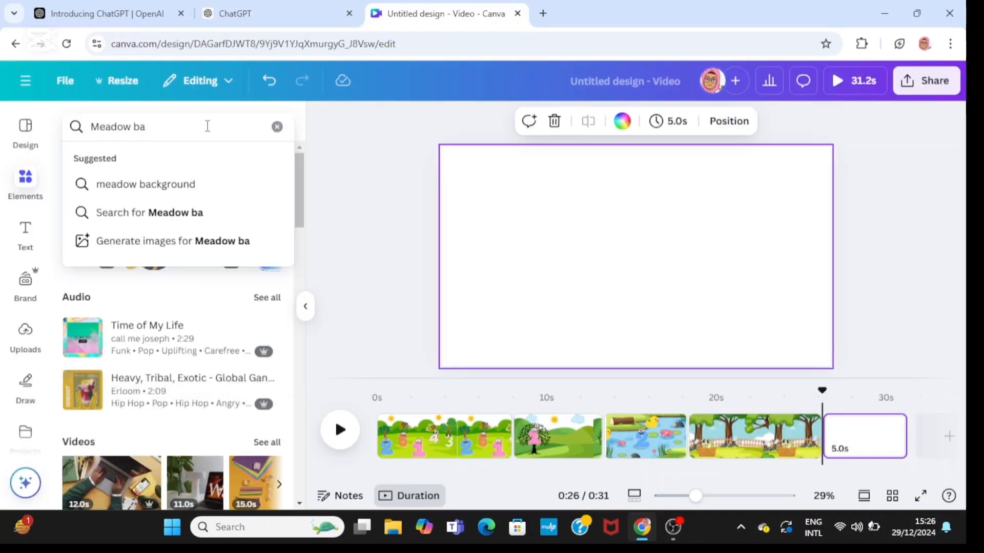
{"action": "left_click", "coordinate": [205, 185]}
{"action": "left_click", "coordinate": [157, 161]}
{"action": "left_click_drag", "start_coordinate": [301, 259], "coordinate": [303, 194]}
{"action": "mouse_move", "coordinate": [301, 266]}
{"action": "left_mouse_down"}
{"action": "mouse_move", "coordinate": [297, 338]}
{"action": "mouse_move", "coordinate": [299, 235]}
{"action": "mouse_move", "coordinate": [304, 253]}
{"action": "left_mouse_up"}
{"action": "left_click", "coordinate": [96, 360]}
{"action": "right_click", "coordinate": [649, 280]}
{"action": "left_click", "coordinate": [694, 433]}
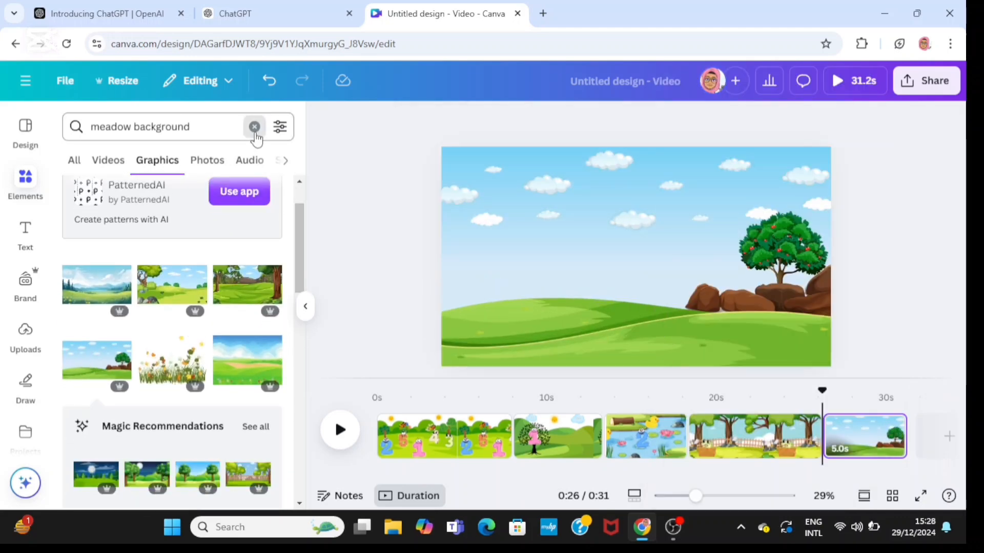
Search the graphics for "kite" with a filter applied and insert the green kite with colourful ribbon tails into the meadow.
{"action": "left_click", "coordinate": [254, 128]}
{"action": "left_click", "coordinate": [220, 126]}
{"action": "type", "text": "kite"}
{"action": "key", "text": "Return"}
{"action": "left_click", "coordinate": [110, 160]}
{"action": "left_click", "coordinate": [280, 129]}
{"action": "left_click_drag", "start_coordinate": [289, 186], "coordinate": [289, 250]}
{"action": "left_click", "coordinate": [82, 263]}
{"action": "left_click", "coordinate": [344, 266]}
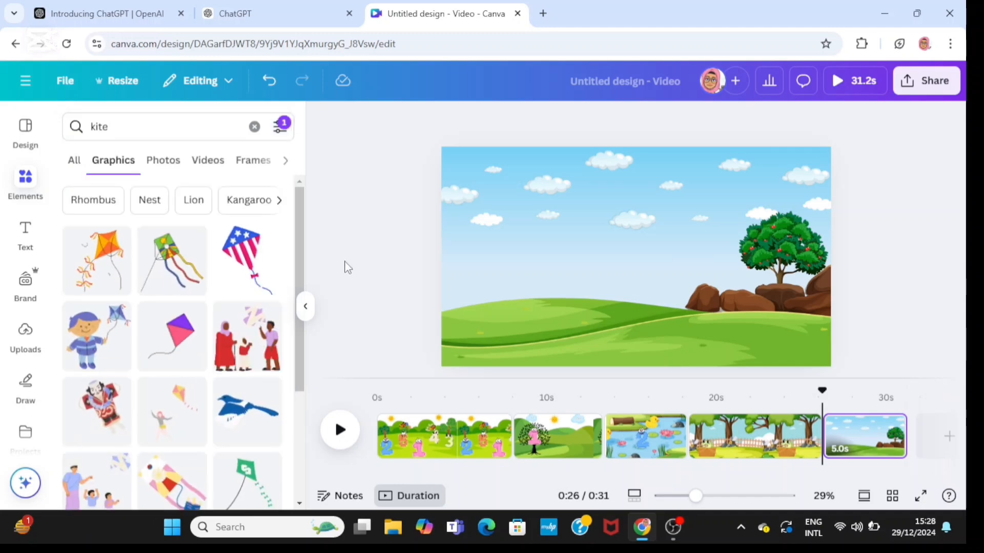
{"action": "left_click", "coordinate": [180, 269]}
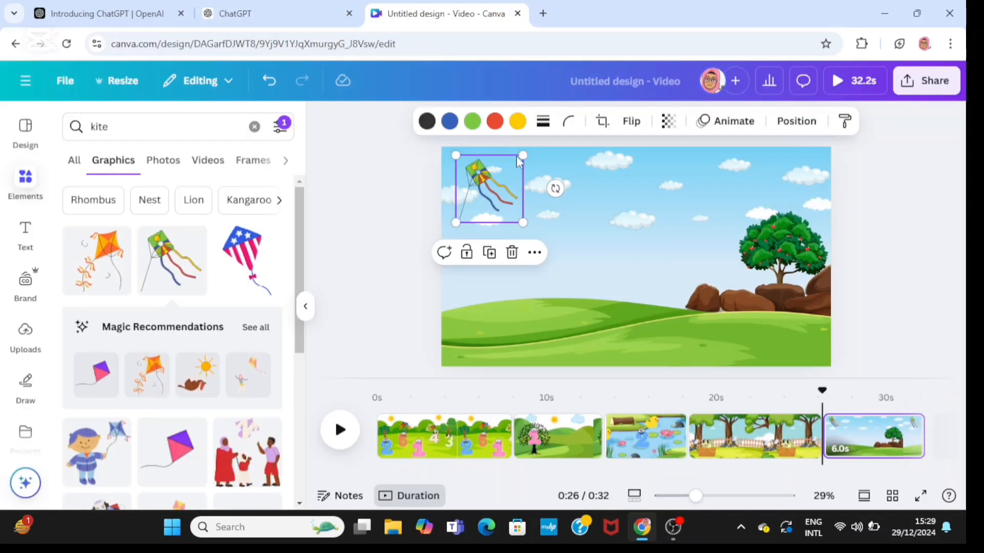
Add the purple-and-pink kite and the orange kite from the kite recommendations to the sky, spaced beside the green ribbon-tailed kite.
{"action": "scroll", "coordinate": [286, 359], "scroll_direction": "down", "scroll_amount": 3}
{"action": "scroll", "coordinate": [266, 354], "scroll_direction": "up", "scroll_amount": 3}
{"action": "left_click", "coordinate": [255, 327]}
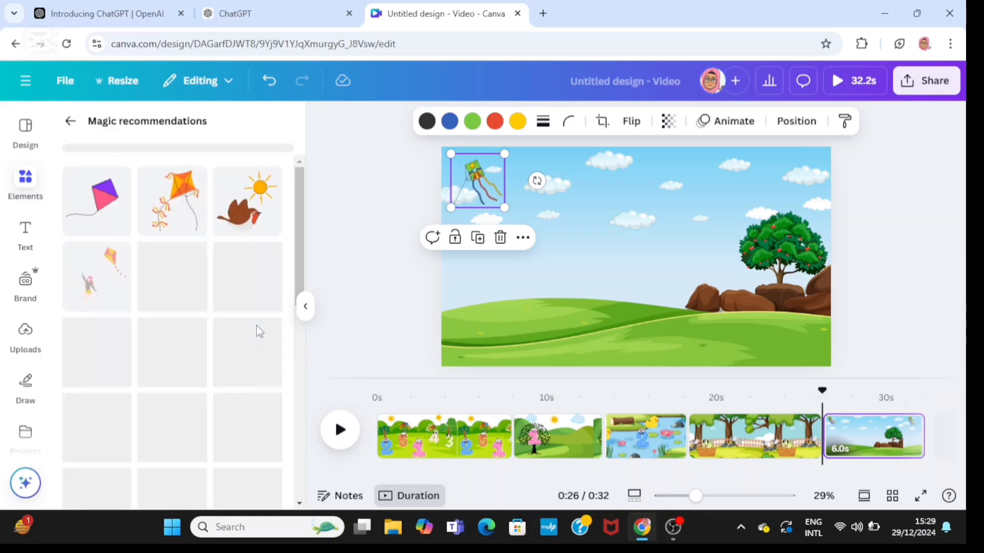
{"action": "left_click", "coordinate": [100, 199]}
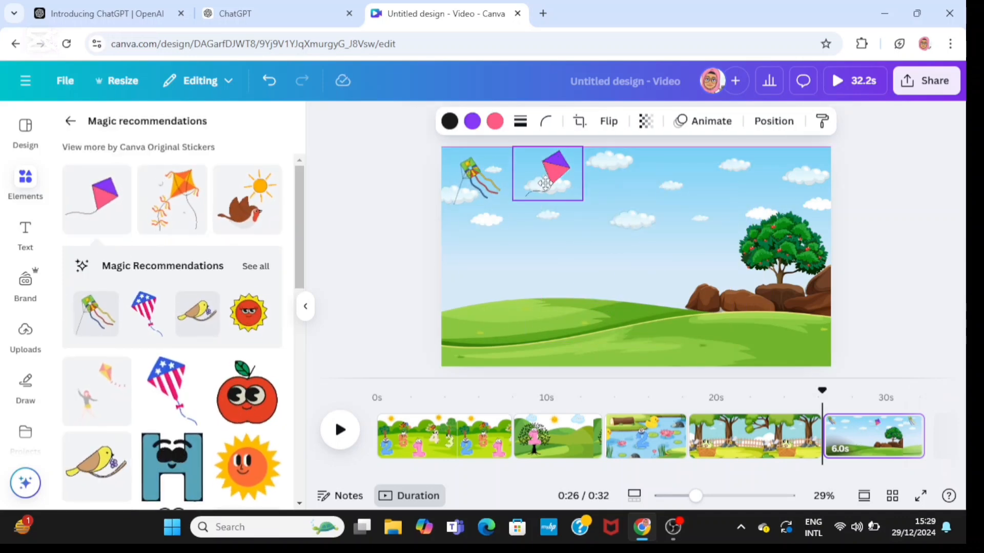
{"action": "left_click", "coordinate": [125, 274]}
{"action": "left_click_drag", "start_coordinate": [548, 344], "coordinate": [684, 225]}
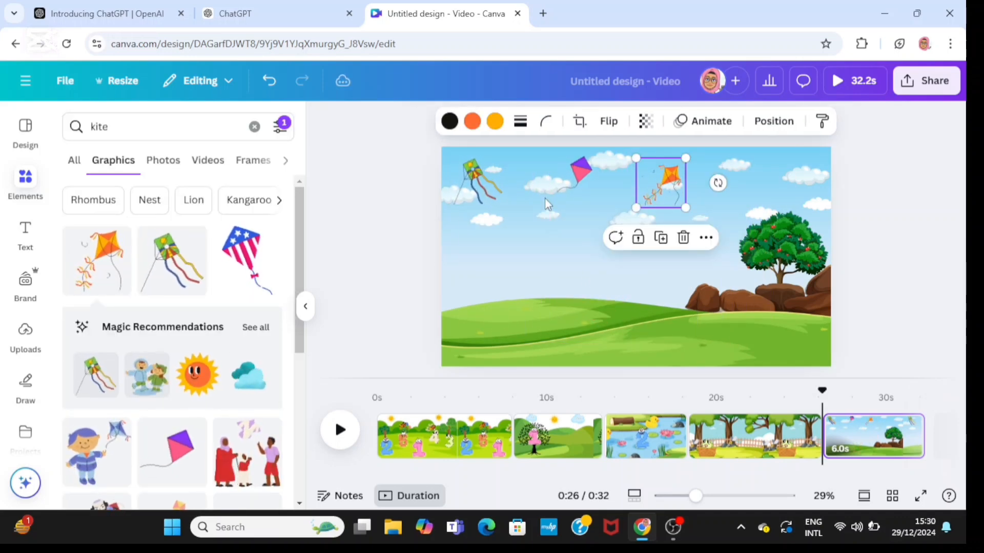
Insert the teal kite with a dashed tail from the kite results and place it in the sky above the apple tree.
{"action": "left_click", "coordinate": [577, 175]}
{"action": "left_click_drag", "start_coordinate": [299, 251], "coordinate": [307, 368]}
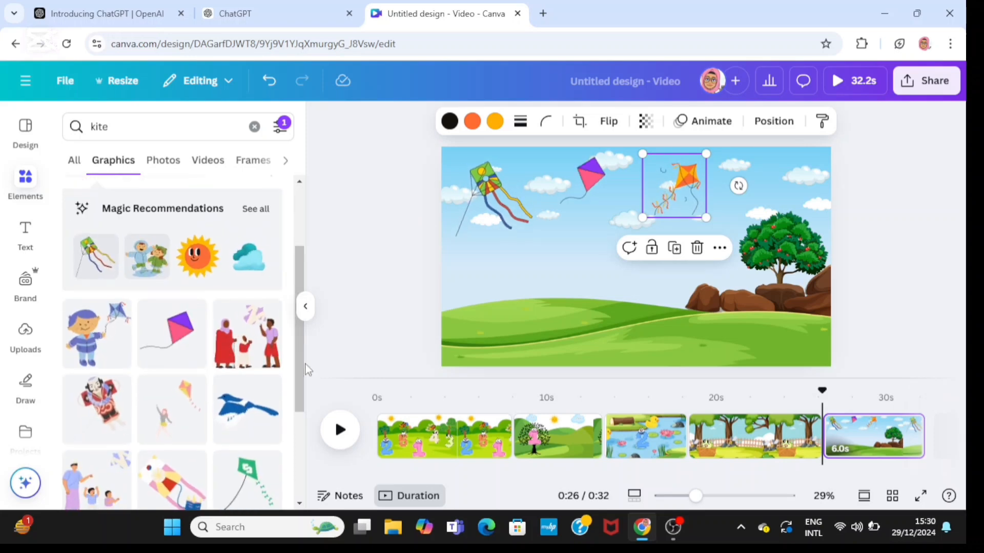
{"action": "left_click", "coordinate": [241, 393]}
{"action": "left_click_drag", "start_coordinate": [548, 344], "coordinate": [661, 230]}
{"action": "left_click_drag", "start_coordinate": [691, 199], "coordinate": [793, 180]}
{"action": "left_click", "coordinate": [442, 183]}
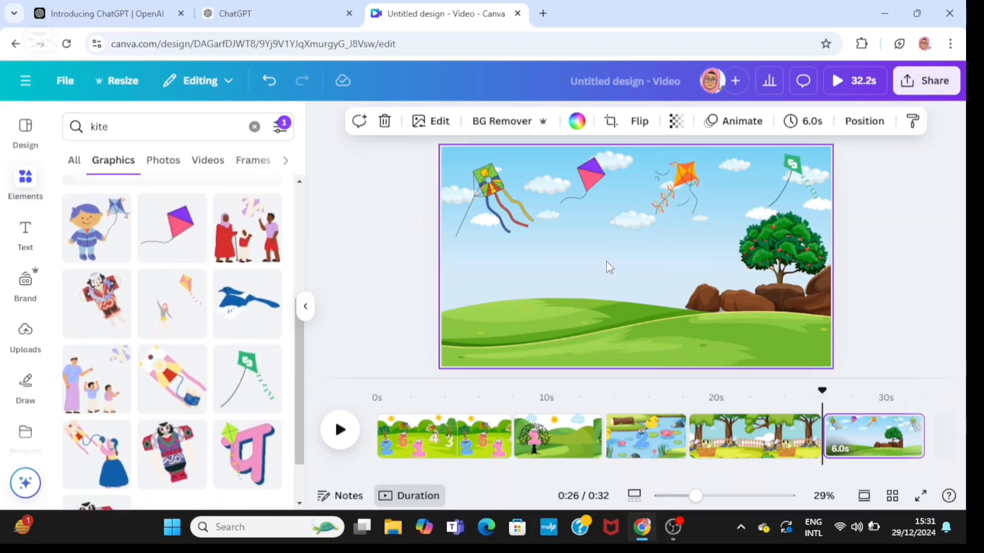
Adjust the size and position of the purple-and-pink kite and the teal kite in the sky.
{"action": "left_click", "coordinate": [615, 205]}
{"action": "left_click", "coordinate": [799, 175]}
{"action": "left_click_drag", "start_coordinate": [761, 213], "coordinate": [749, 224]}
{"action": "left_click", "coordinate": [666, 266]}
Remove the Animated filter and search the graphics for "Number four".
{"action": "left_click", "coordinate": [281, 126]}
{"action": "scroll", "coordinate": [180, 246], "scroll_direction": "down", "scroll_amount": 4}
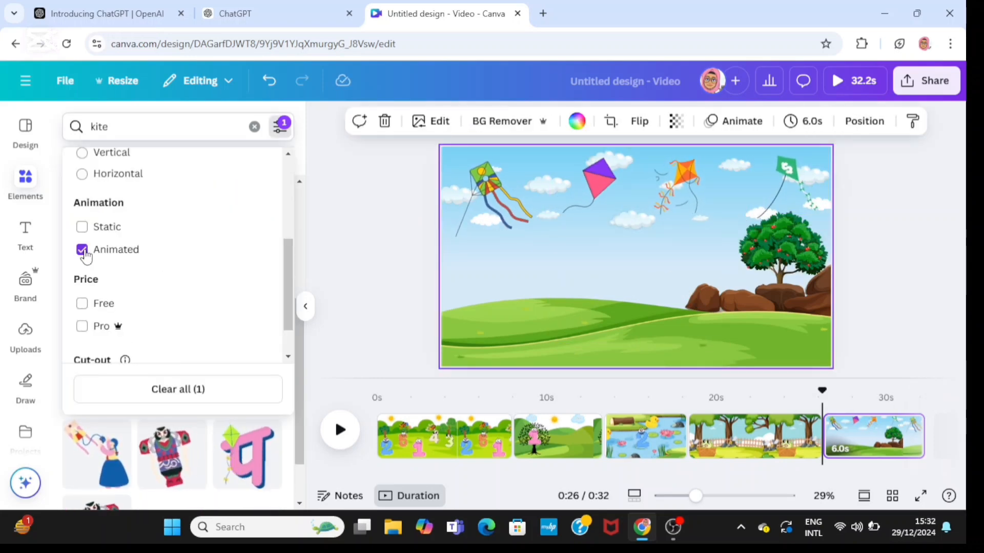
{"action": "left_click", "coordinate": [84, 250]}
{"action": "left_click", "coordinate": [254, 127]}
{"action": "type", "text": "Number four"}
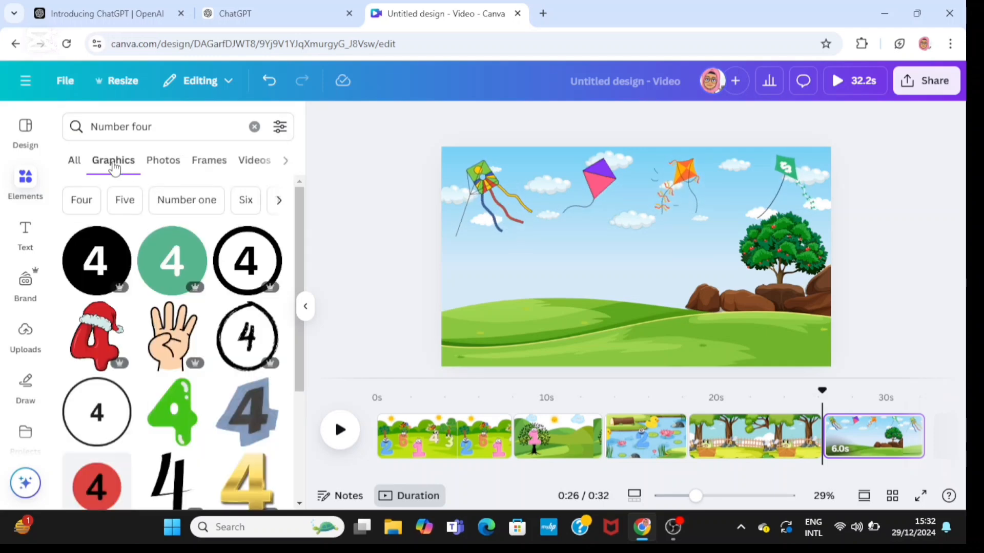
Insert the beige cartoon 4 with eyes into the meadow and enlarge the purple-and-pink kite.
{"action": "left_click", "coordinate": [182, 376]}
{"action": "left_click", "coordinate": [568, 246]}
{"action": "left_click", "coordinate": [607, 192]}
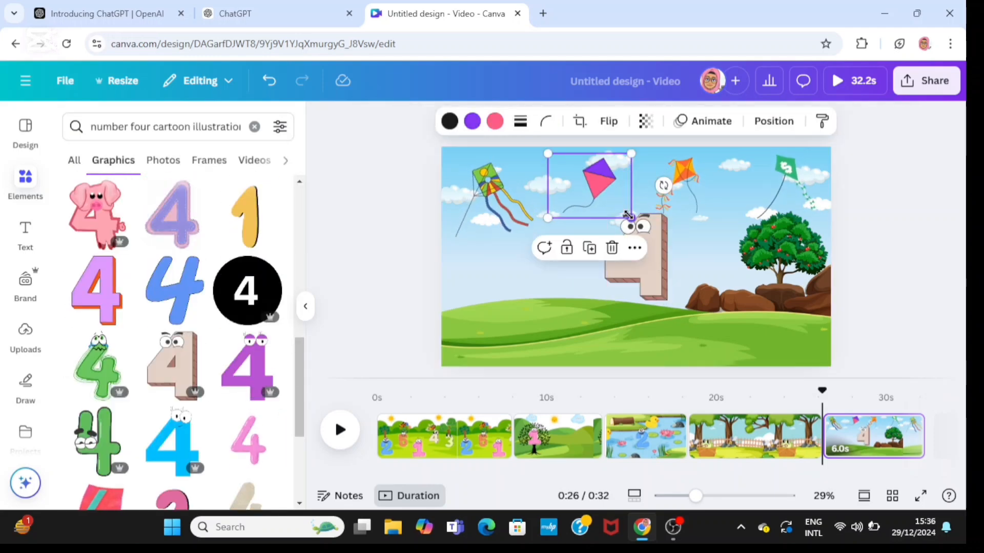
{"action": "left_click_drag", "start_coordinate": [635, 261], "coordinate": [604, 200]}
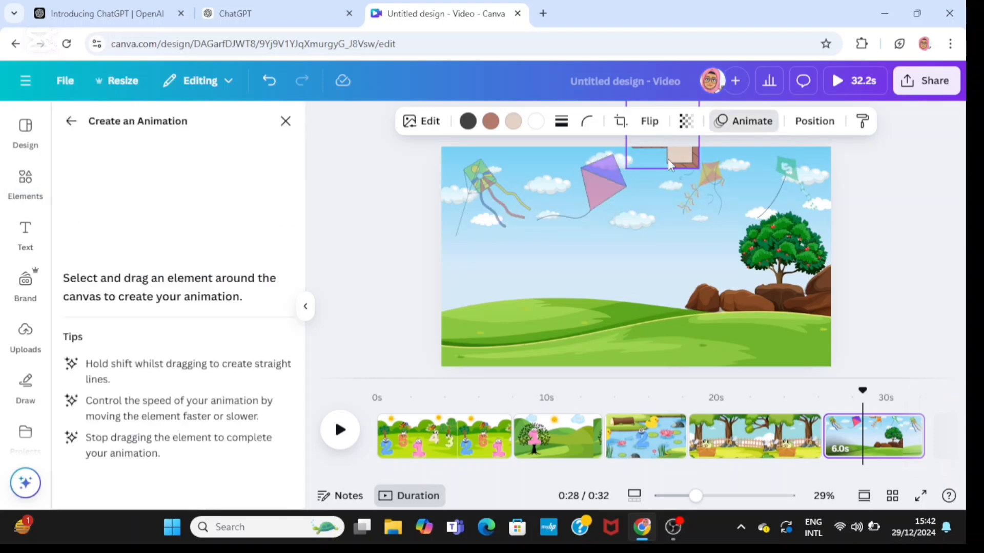
Create a custom animation of the 4 descending from above the page, set to Steady at a slow speed, and preview it.
{"action": "mouse_move", "coordinate": [670, 164]}
{"action": "left_mouse_down"}
{"action": "mouse_move", "coordinate": [649, 326]}
{"action": "mouse_move", "coordinate": [650, 317]}
{"action": "left_mouse_up"}
{"action": "left_click", "coordinate": [260, 173]}
{"action": "left_click", "coordinate": [121, 257]}
{"action": "left_click_drag", "start_coordinate": [180, 260], "coordinate": [89, 268]}
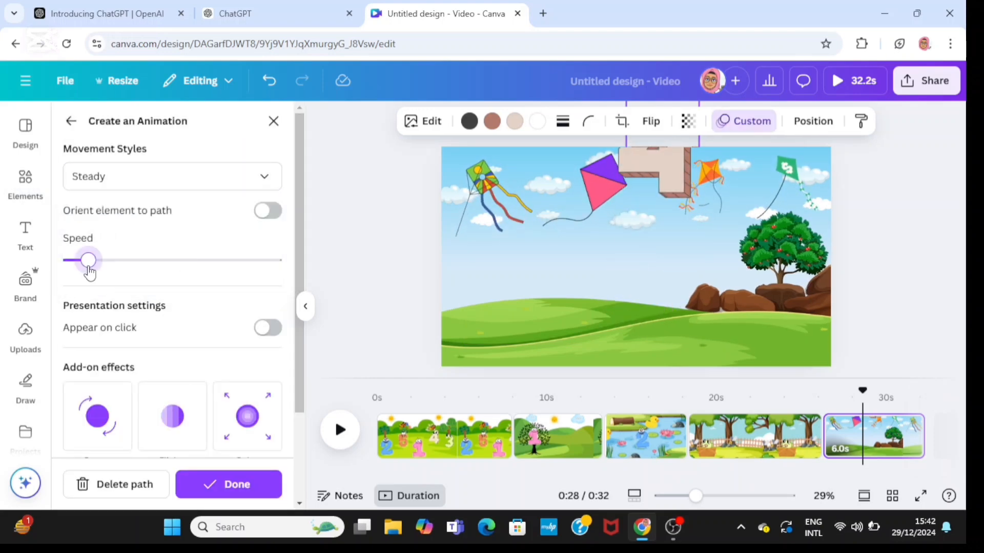
{"action": "left_click", "coordinate": [217, 485]}
{"action": "left_click_drag", "start_coordinate": [863, 392], "coordinate": [814, 397]}
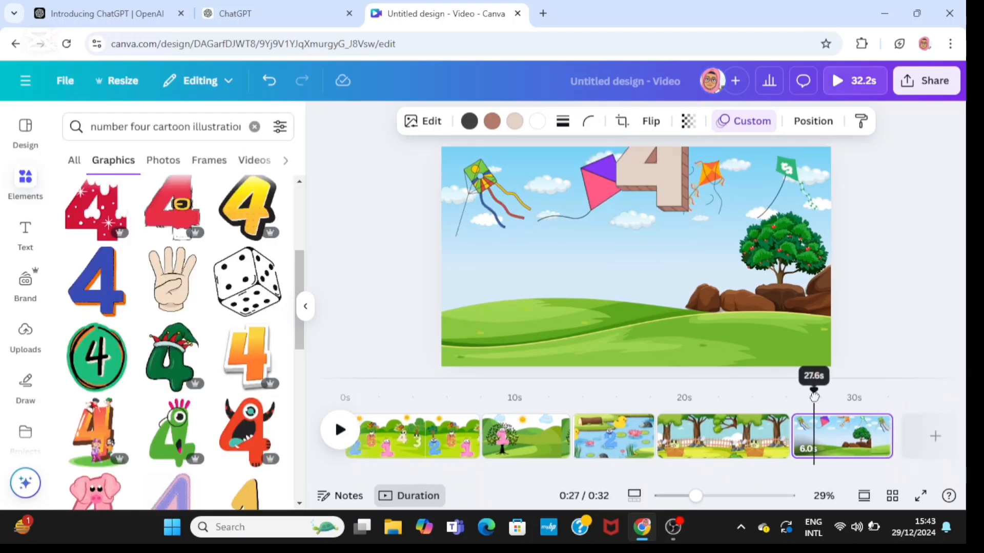
{"action": "key", "text": "space"}
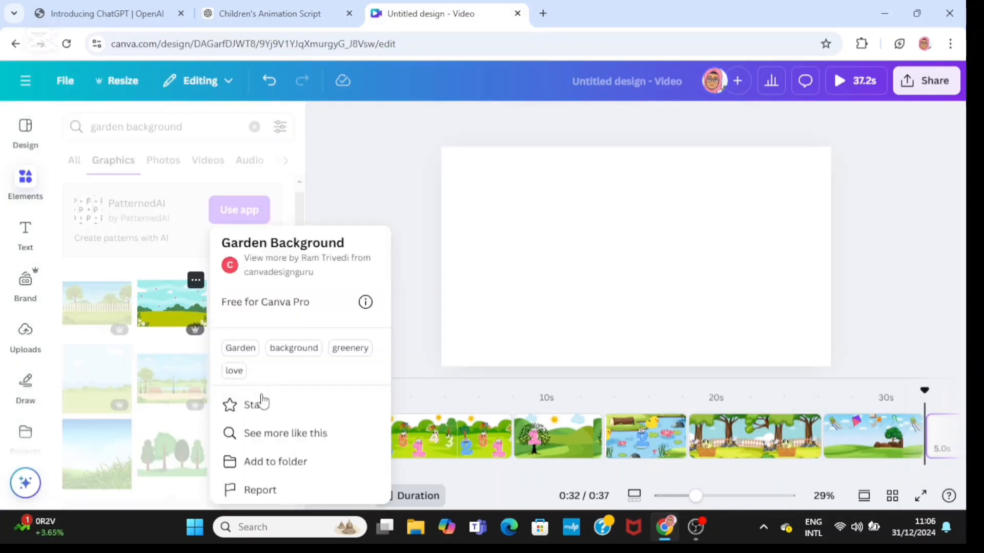
Look up similar garden graphics and set the rainbow garden with a fence and bench as the new page's background.
{"action": "left_click", "coordinate": [286, 432]}
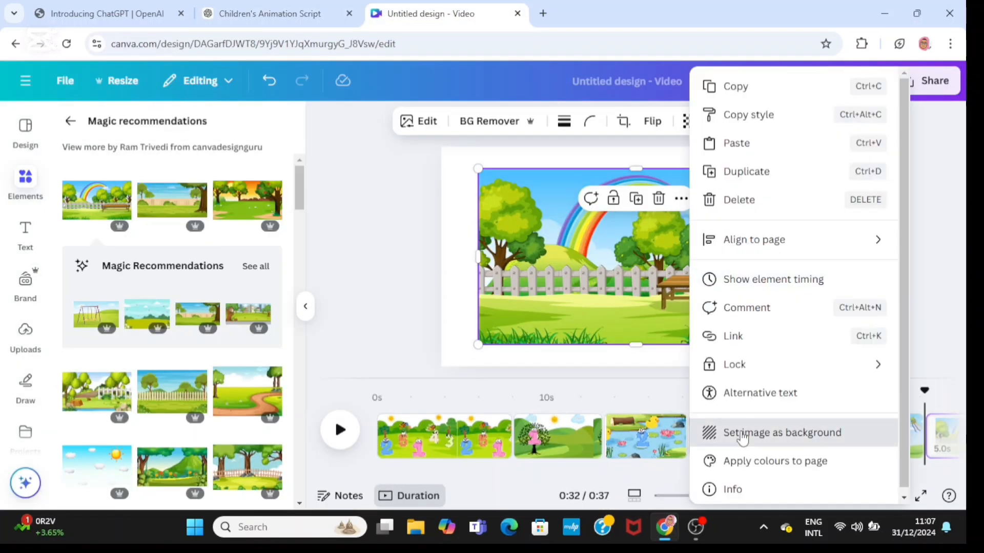
{"action": "left_click", "coordinate": [769, 433]}
Search the graphics for "flowers" and insert the yellow flower into the rainbow garden.
{"action": "left_click", "coordinate": [146, 128]}
{"action": "type", "text": "f"}
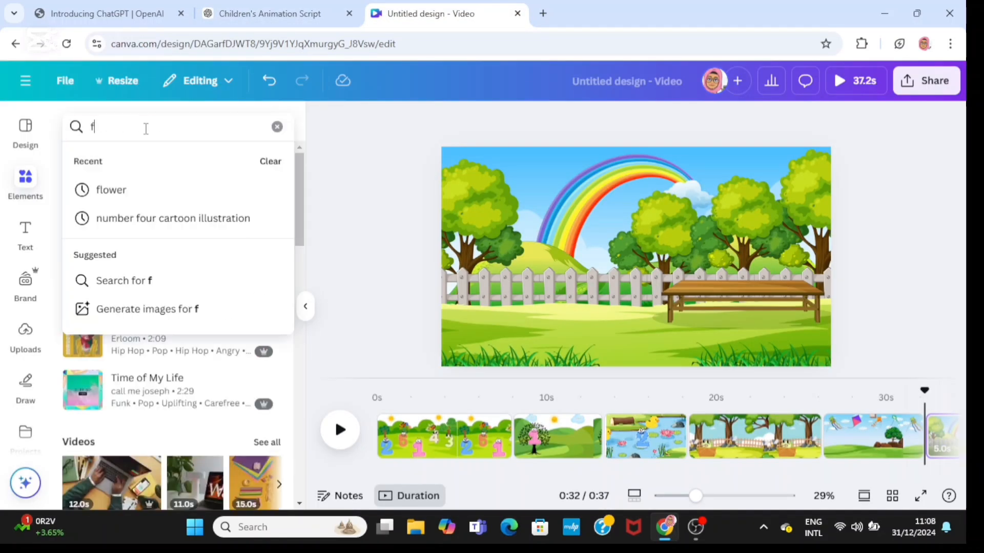
{"action": "type", "text": "lowers"}
{"action": "key", "text": "Return"}
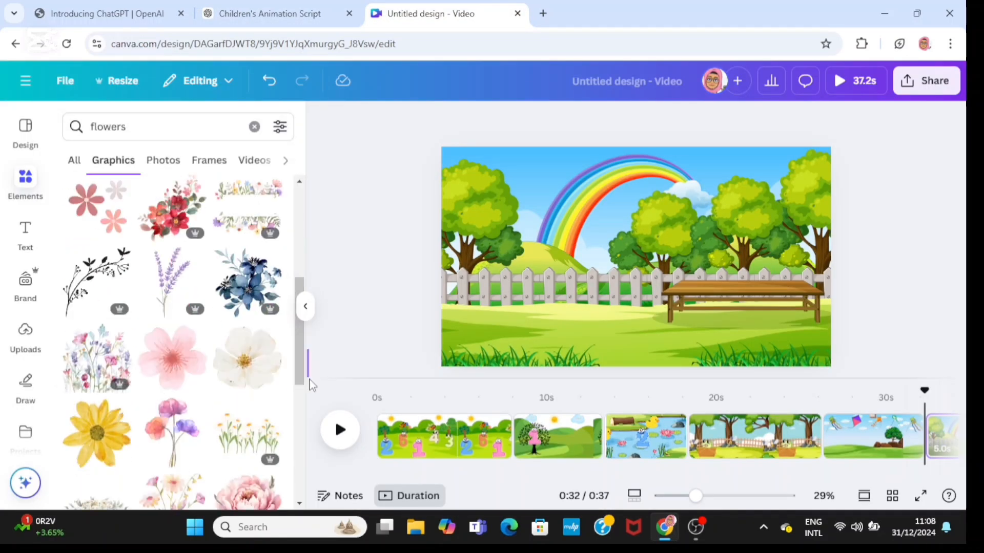
{"action": "left_click", "coordinate": [99, 441]}
{"action": "left_click", "coordinate": [246, 395]}
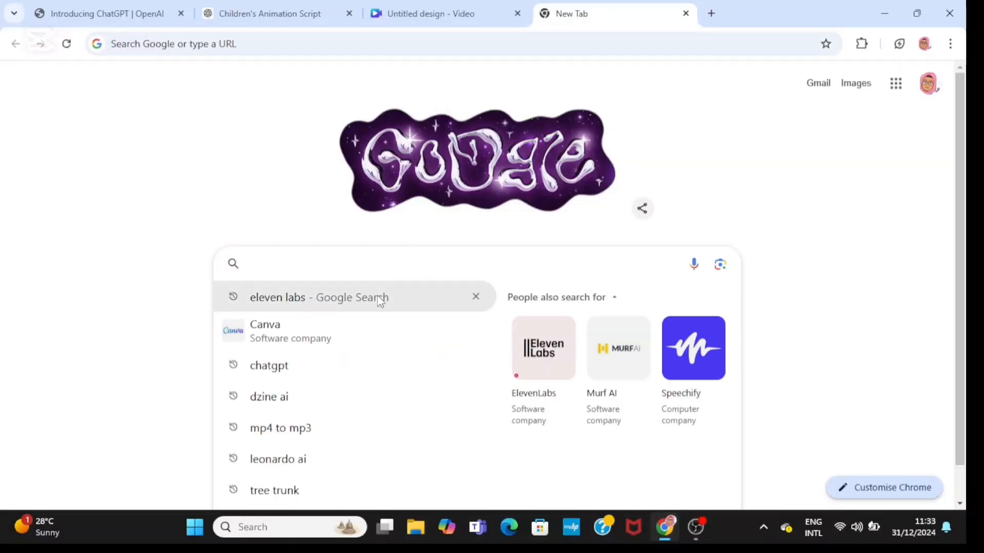
Search Google for "eleven labs" in the new tab and open the ElevenLabs website.
{"action": "left_click", "coordinate": [380, 301]}
{"action": "left_click", "coordinate": [292, 218]}
{"action": "left_click", "coordinate": [67, 285]}
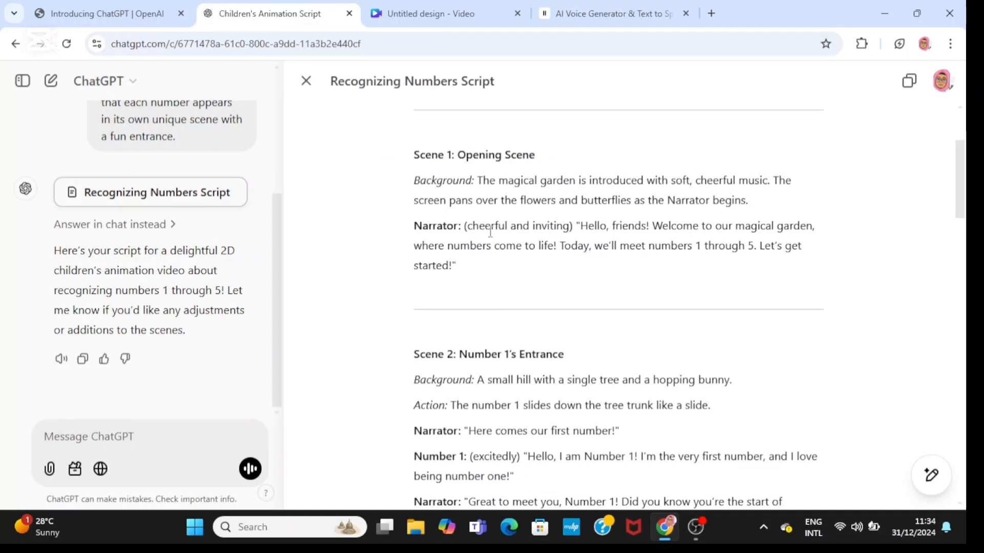
Copy the narrator's "Hello, friends!" line from Scene 1 of the ChatGPT script and paste it into ElevenLabs Text to Speech.
{"action": "double_click", "coordinate": [593, 226]}
{"action": "left_click", "coordinate": [453, 266], "text": "shift"}
{"action": "key", "text": "ctrl+c"}
{"action": "right_click", "coordinate": [582, 226]}
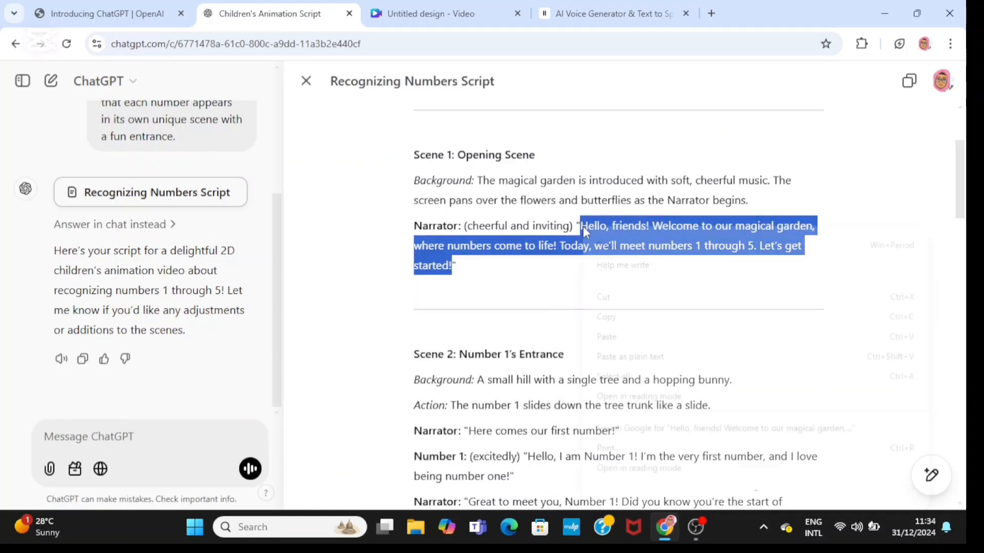
{"action": "left_click", "coordinate": [607, 317]}
{"action": "left_click", "coordinate": [610, 13]}
{"action": "right_click", "coordinate": [344, 147]}
{"action": "left_click", "coordinate": [360, 303]}
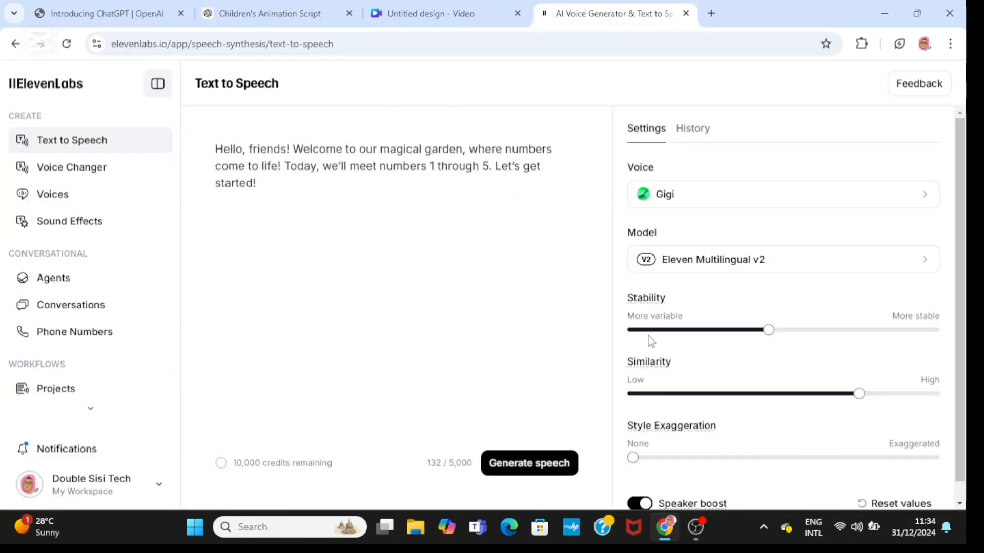
Preview the Rachel and Mimi voices and select Mimi for the narration.
{"action": "left_click", "coordinate": [777, 195]}
{"action": "left_click", "coordinate": [639, 268]}
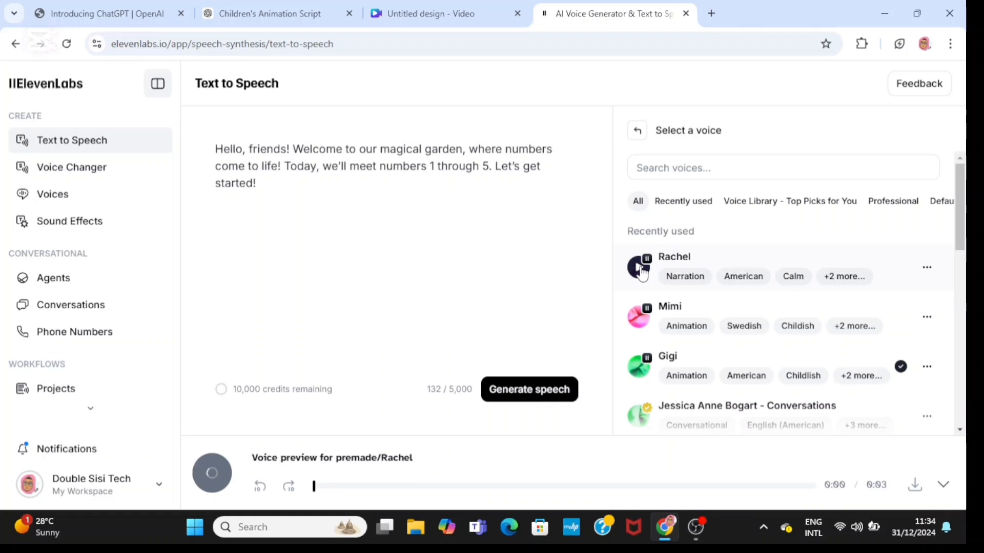
{"action": "left_click", "coordinate": [639, 317]}
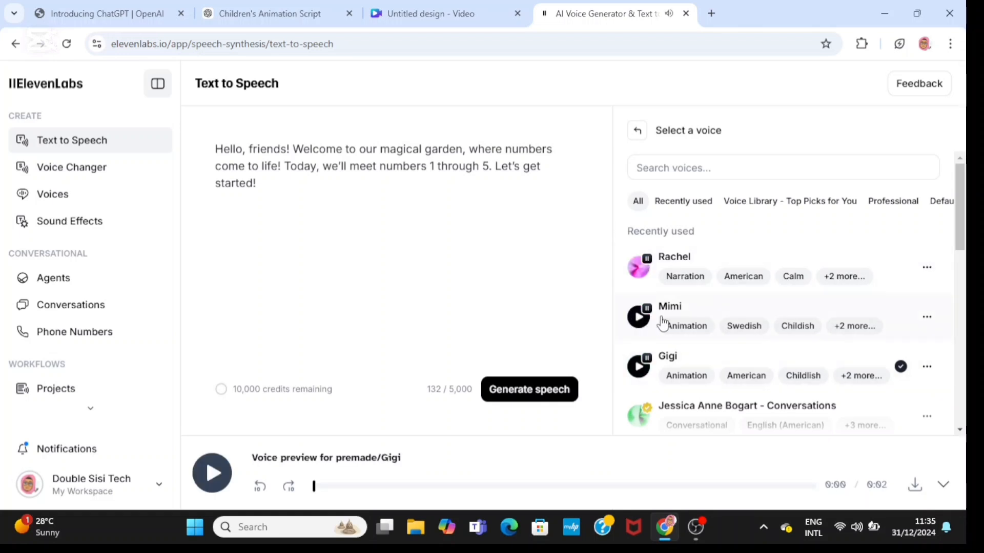
{"action": "left_click", "coordinate": [666, 322]}
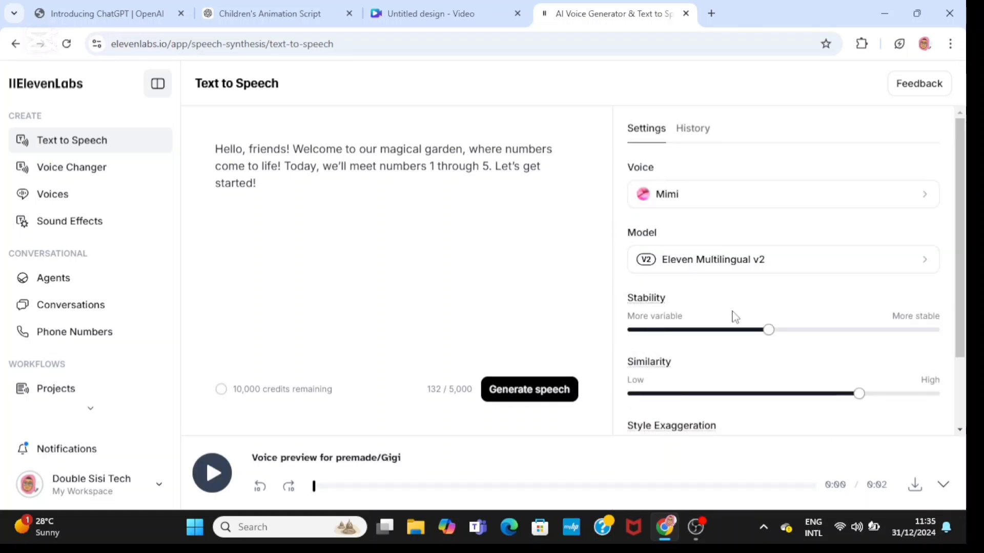
Generate the speech for the opening narration and download the audio clip.
{"action": "left_click", "coordinate": [552, 396]}
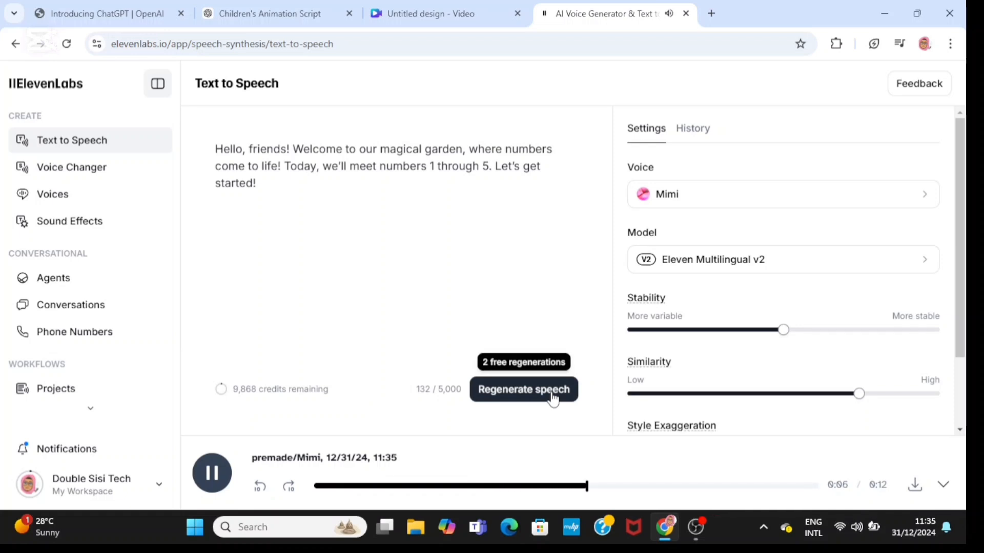
{"action": "left_click", "coordinate": [915, 489]}
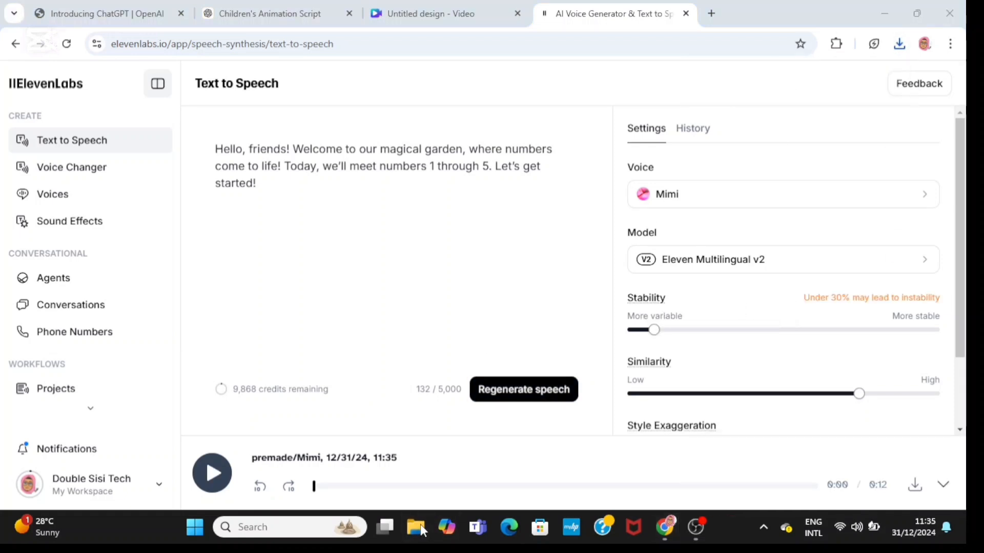
Rename the downloaded ElevenLabs MP3 in the Downloads folder to "Numbers Intro" and delete its duplicate.
{"action": "left_click", "coordinate": [415, 527]}
{"action": "left_click", "coordinate": [65, 224]}
{"action": "right_click", "coordinate": [281, 147]}
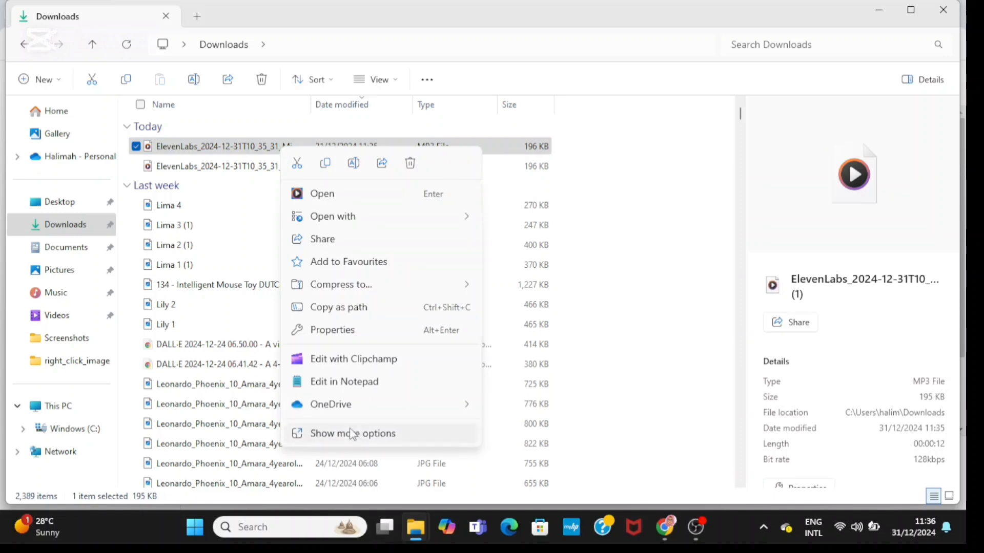
{"action": "left_click", "coordinate": [351, 433]}
{"action": "left_click", "coordinate": [336, 475]}
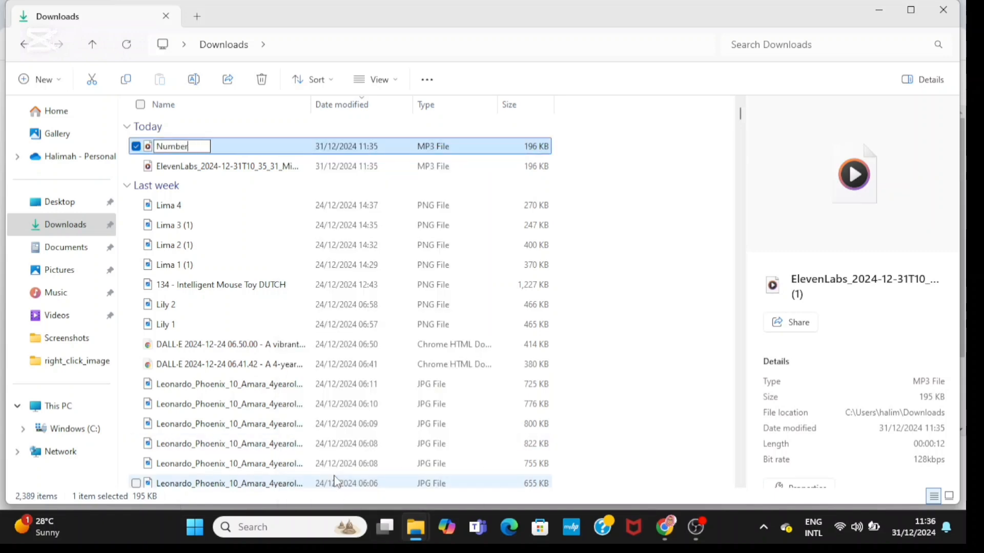
{"action": "type", "text": "Numbers Intro"}
{"action": "left_click", "coordinate": [310, 170]}
{"action": "key", "text": "Delete"}
Return to the ChatGPT script and copy the narrator's line "Here comes our first number!" from Scene 2.
{"action": "left_click", "coordinate": [664, 526]}
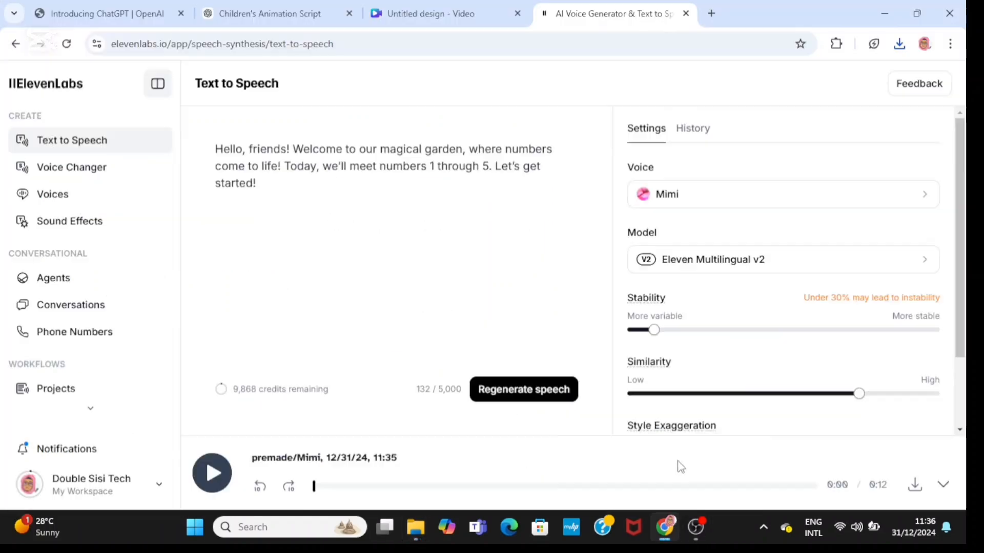
{"action": "left_click", "coordinate": [261, 19]}
{"action": "left_click", "coordinate": [401, 312]}
{"action": "scroll", "coordinate": [491, 196], "scroll_direction": "down", "scroll_amount": 3}
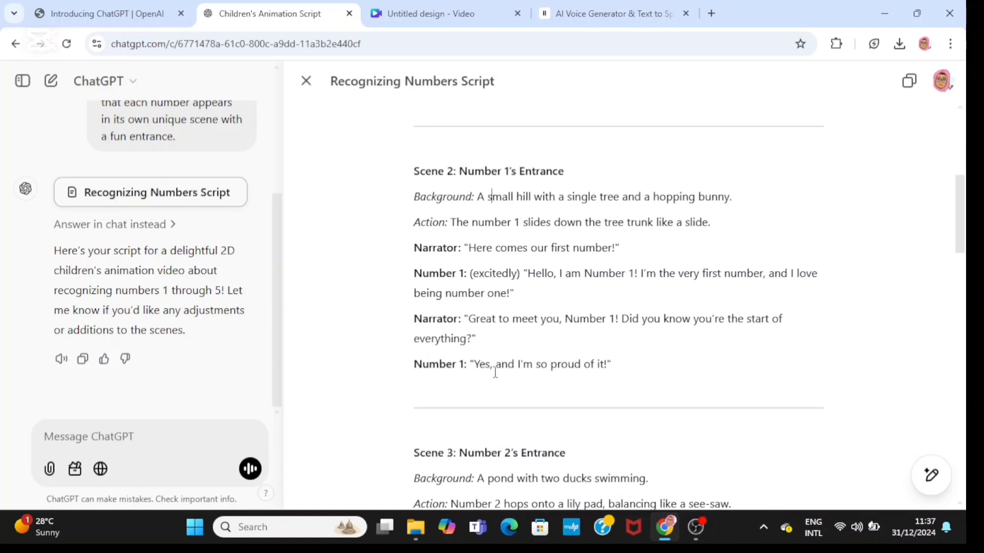
{"action": "left_click_drag", "start_coordinate": [471, 247], "coordinate": [612, 248]}
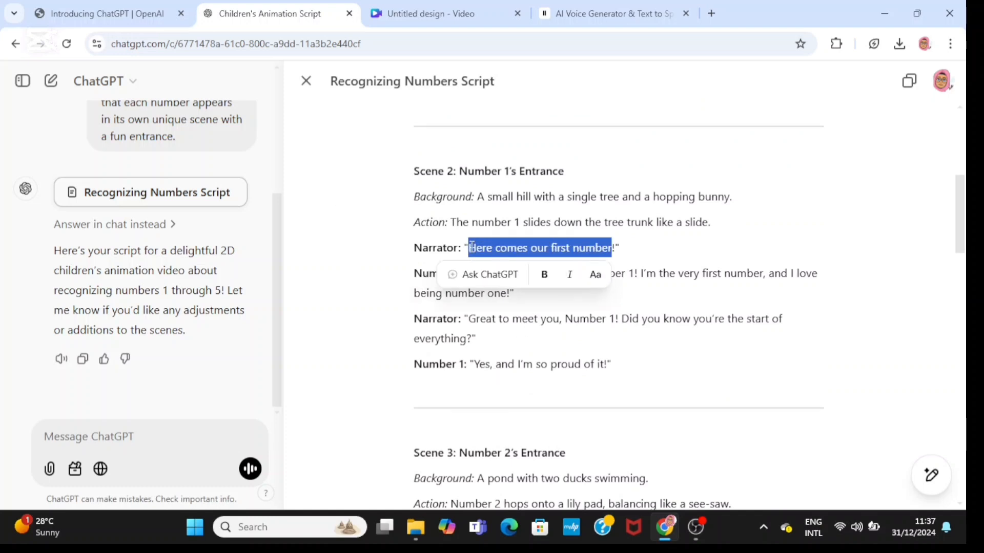
{"action": "right_click", "coordinate": [495, 244]}
{"action": "left_click", "coordinate": [518, 334]}
{"action": "left_click", "coordinate": [518, 332]}
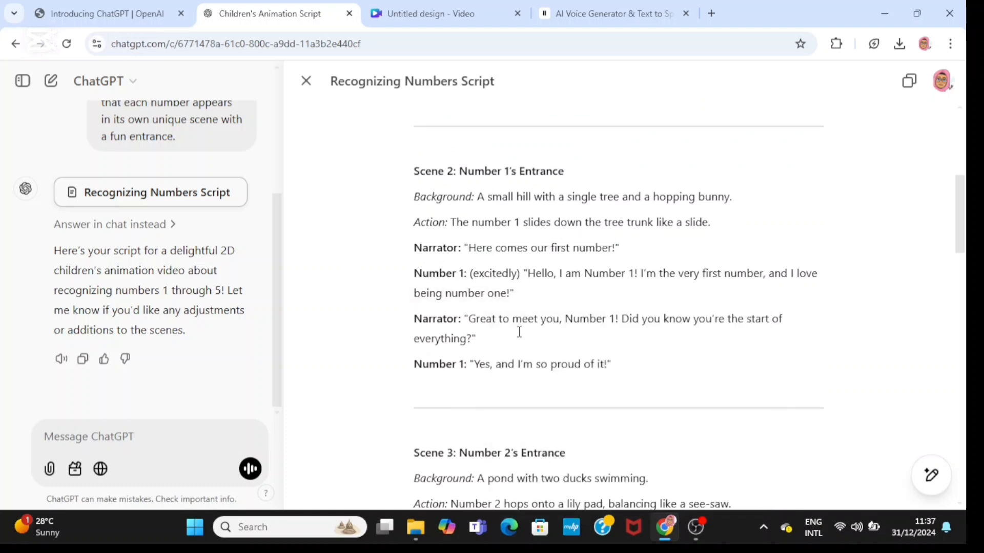
Replace the ElevenLabs text with "Here comes our first number!" and generate its speech with the Mimi voice.
{"action": "left_click", "coordinate": [564, 7]}
{"action": "triple_click", "coordinate": [478, 160]}
{"action": "right_click", "coordinate": [479, 160]}
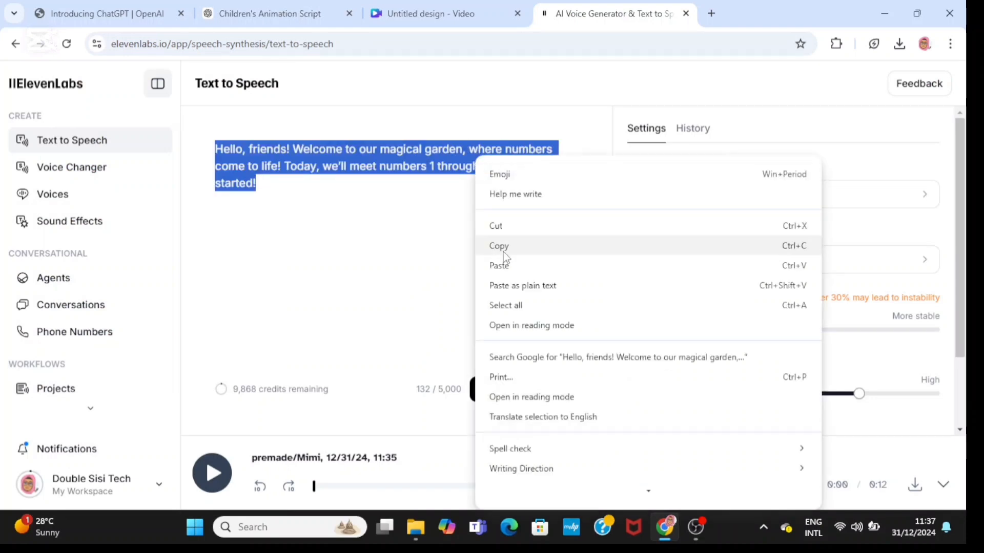
{"action": "left_click", "coordinate": [494, 263]}
{"action": "left_click", "coordinate": [528, 390]}
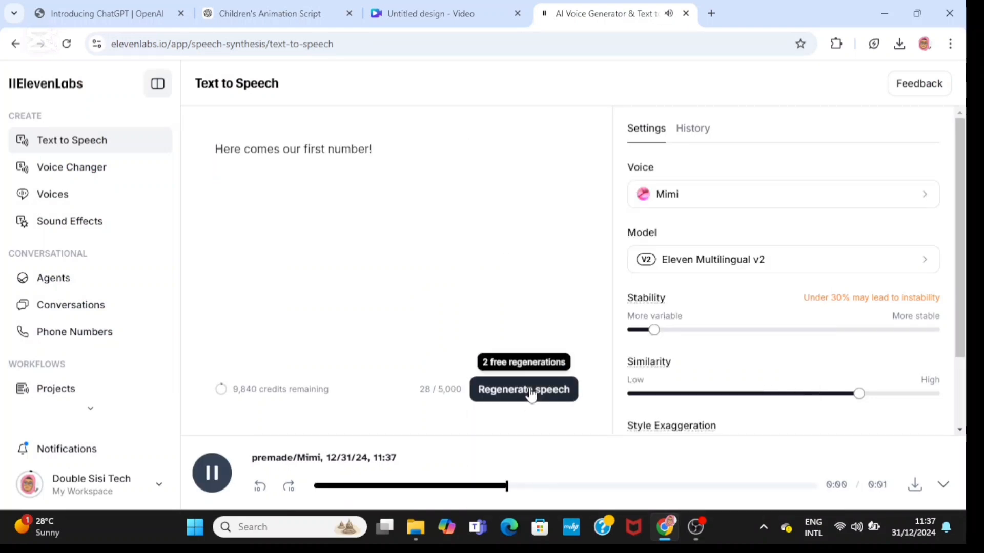
Download the generated "Here comes our first number!" clip and rename its MP3 in the Downloads folder to "1 Narration 1".
{"action": "left_click", "coordinate": [914, 489]}
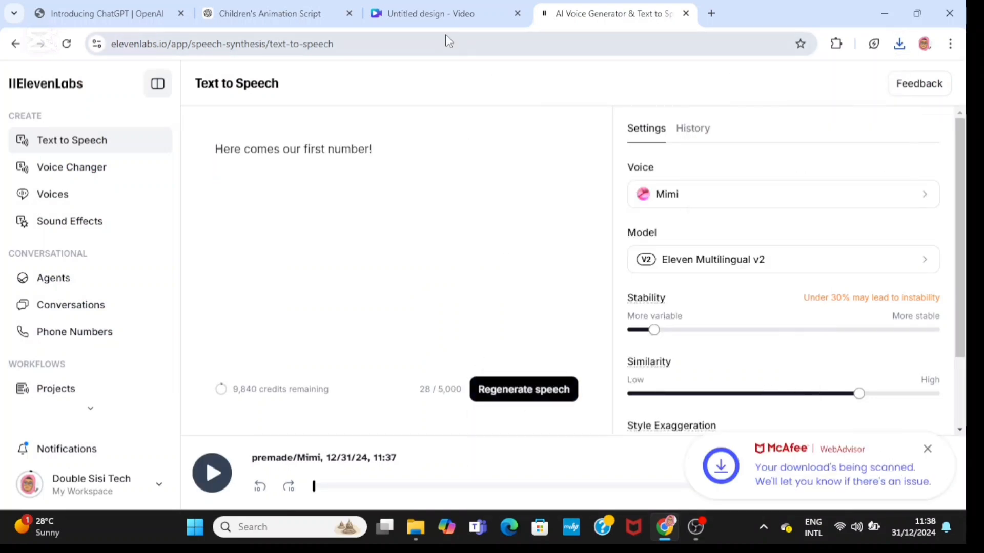
{"action": "left_click", "coordinate": [415, 527]}
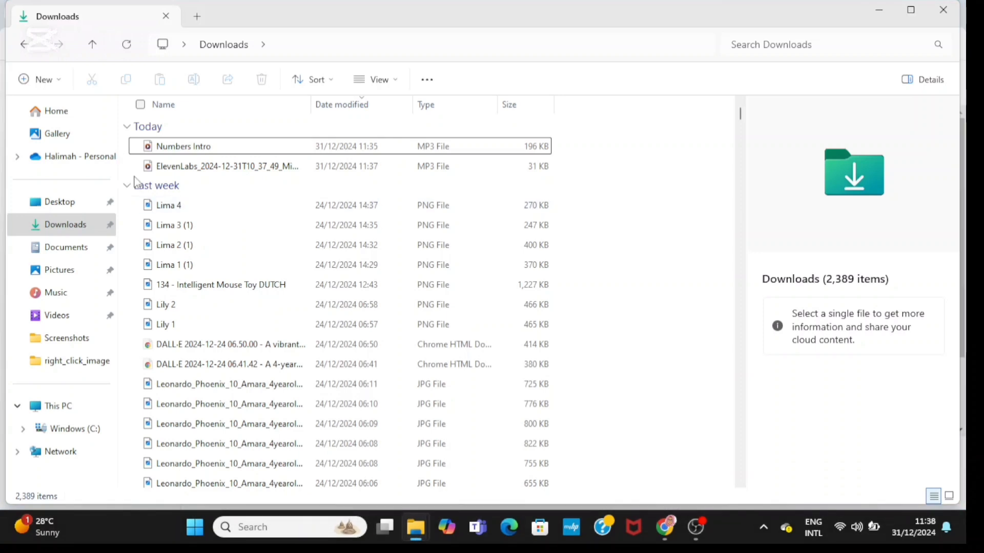
{"action": "left_click", "coordinate": [180, 170]}
{"action": "right_click", "coordinate": [180, 171]}
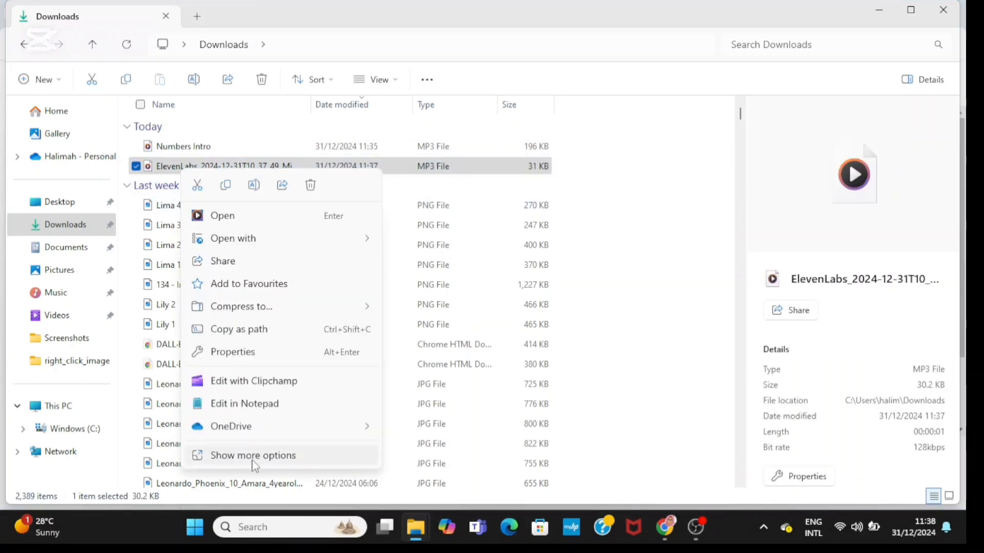
{"action": "left_click", "coordinate": [254, 466]}
{"action": "left_click", "coordinate": [241, 478]}
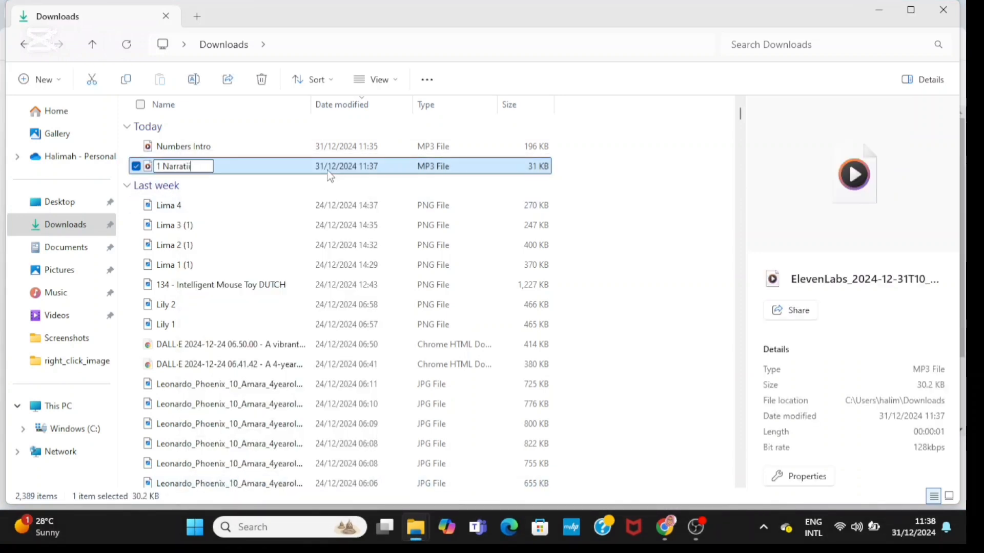
Return to the ChatGPT script and copy Number 1's "Hello, I am Number 1!" line from Scene 2, without the closing quotation mark.
{"action": "mouse_move", "coordinate": [665, 527]}
{"action": "left_click", "coordinate": [665, 459]}
{"action": "left_click", "coordinate": [271, 14]}
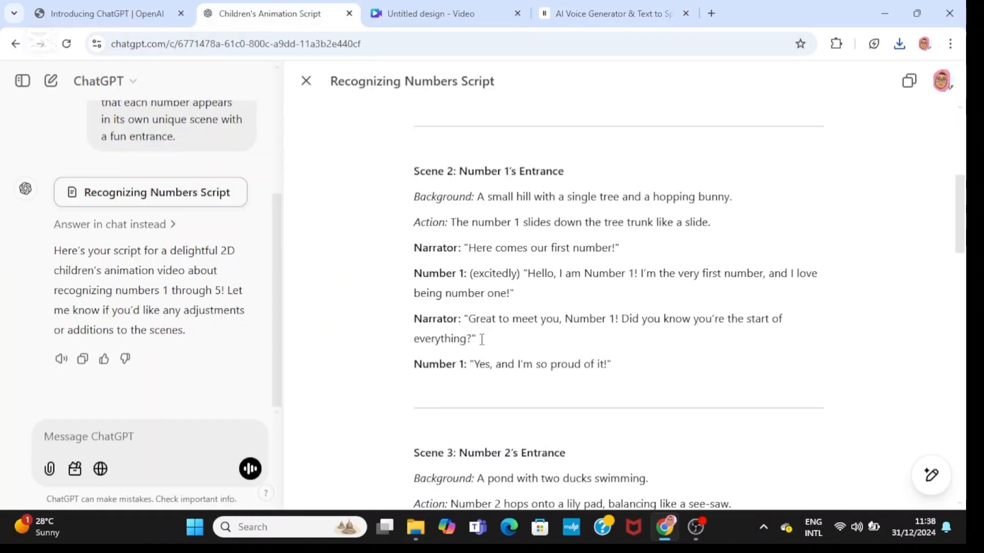
{"action": "left_click_drag", "start_coordinate": [530, 272], "coordinate": [514, 293]}
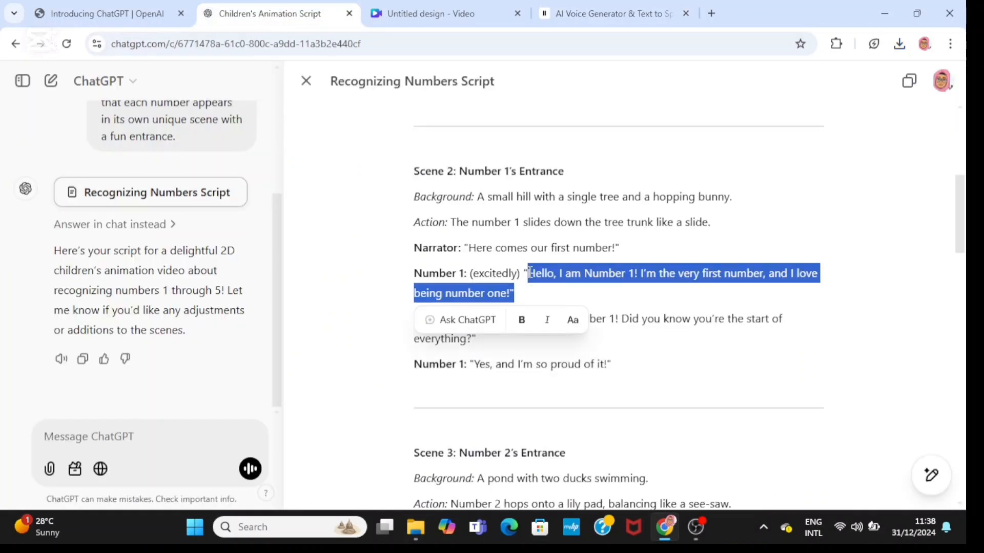
{"action": "right_click", "coordinate": [587, 284]}
{"action": "left_click", "coordinate": [615, 101]}
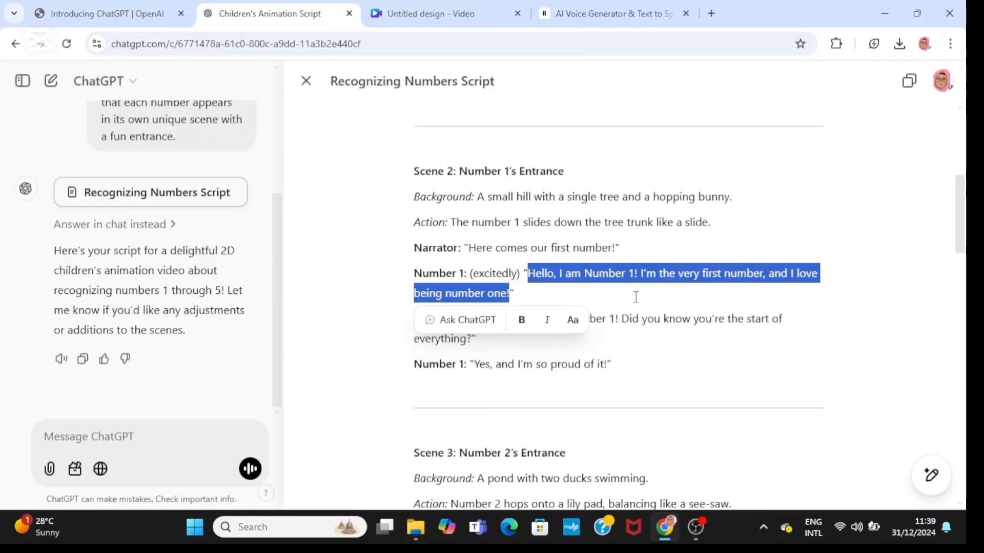
Replace the ElevenLabs text with Number 1's "Hello, I am Number 1!" line, generate its speech with the Mimi voice and download the clip.
{"action": "left_click", "coordinate": [607, 14]}
{"action": "triple_click", "coordinate": [361, 144]}
{"action": "right_click", "coordinate": [361, 153]}
{"action": "left_click", "coordinate": [387, 255]}
{"action": "left_click", "coordinate": [492, 388]}
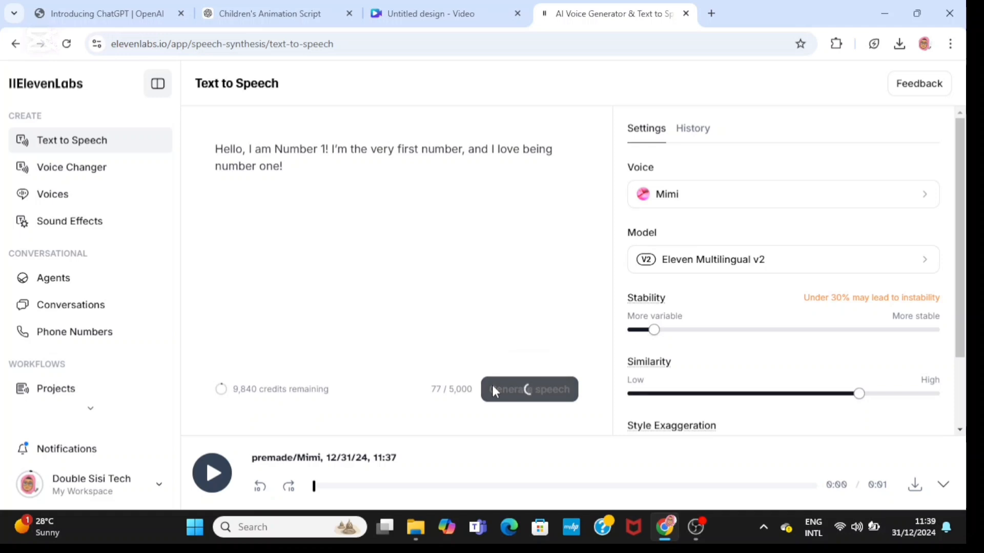
{"action": "left_click", "coordinate": [914, 484]}
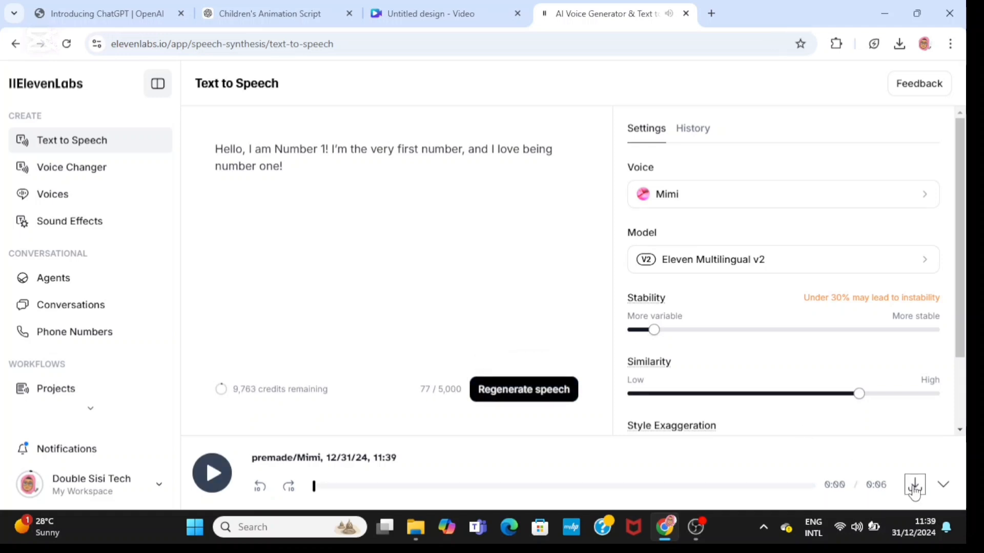
Rename the newly downloaded ElevenLabs MP3 in the Downloads folder to "Number 1".
{"action": "left_click", "coordinate": [415, 527]}
{"action": "left_click", "coordinate": [487, 472]}
{"action": "left_click", "coordinate": [174, 185]}
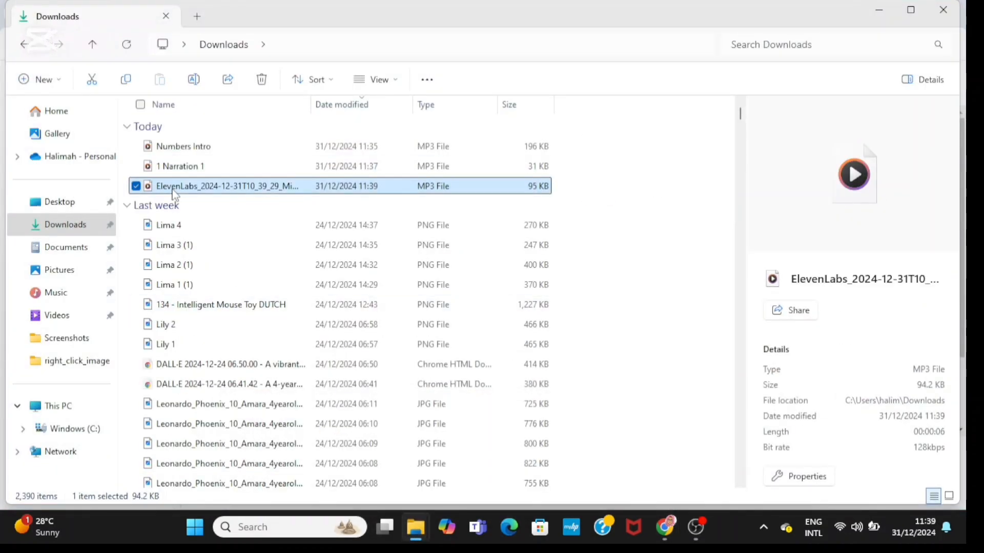
{"action": "right_click", "coordinate": [174, 185]}
{"action": "left_click", "coordinate": [233, 468]}
{"action": "left_click", "coordinate": [234, 477]}
{"action": "type", "text": "Nu"}
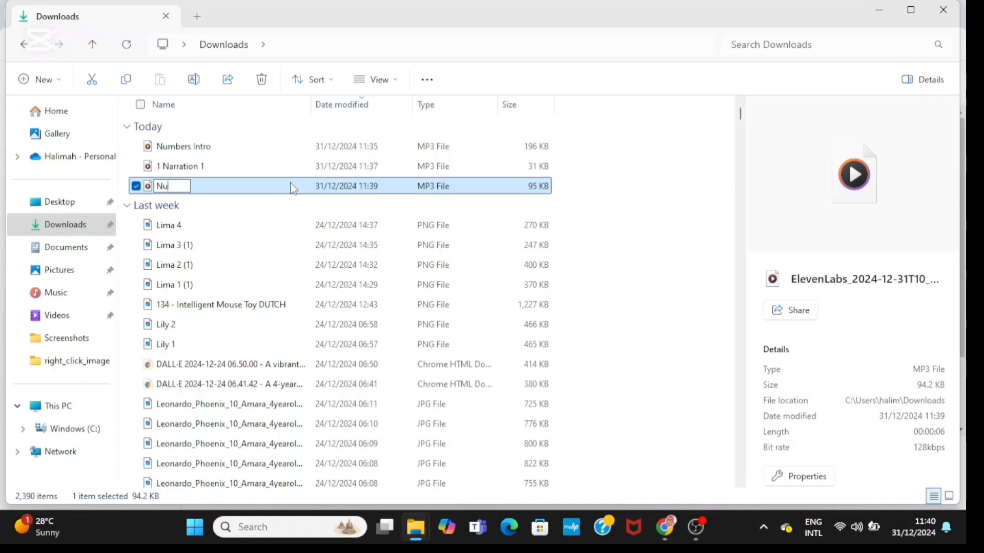
{"action": "type", "text": "mber 1"}
Return to the ChatGPT script and copy the narrator's line "Great to meet you, Number 1! Did you know you're the start of everything?".
{"action": "mouse_move", "coordinate": [665, 527]}
{"action": "left_click", "coordinate": [686, 456]}
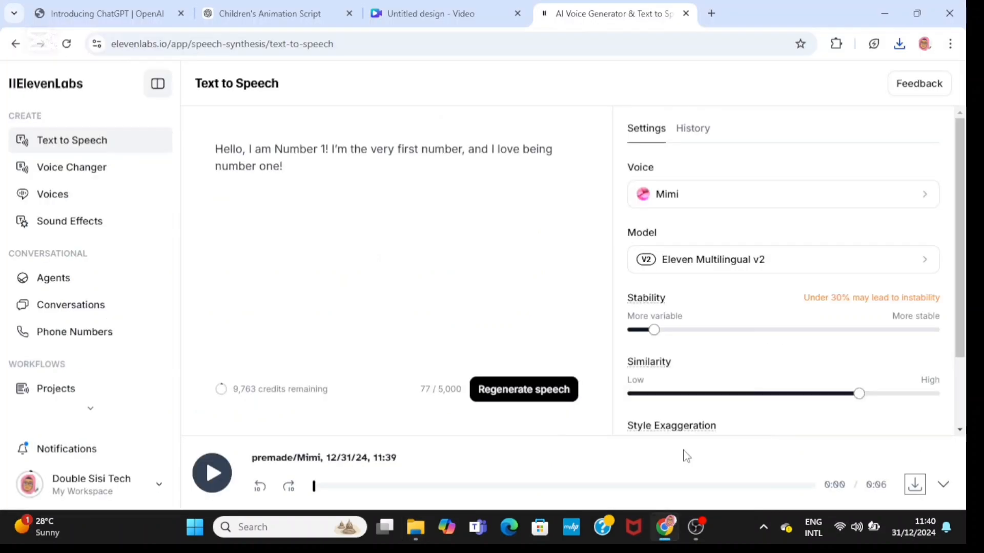
{"action": "left_click", "coordinate": [271, 13]}
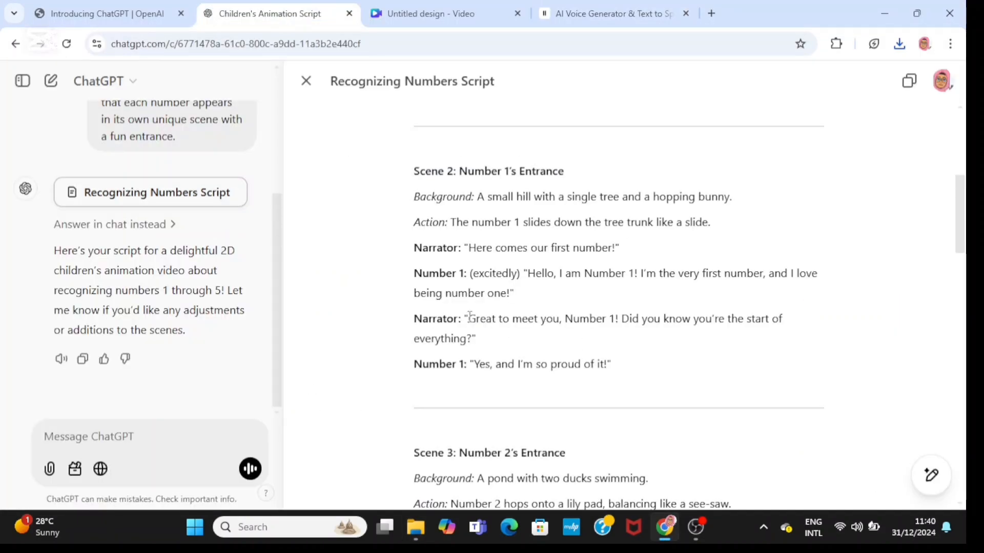
{"action": "left_click_drag", "start_coordinate": [470, 317], "coordinate": [476, 339]}
{"action": "right_click", "coordinate": [534, 328]}
{"action": "left_click", "coordinate": [562, 88]}
Replace the ElevenLabs text with the narrator's "Great to meet you, Number 1!" line, generate its speech and download the clip.
{"action": "left_click", "coordinate": [609, 14]}
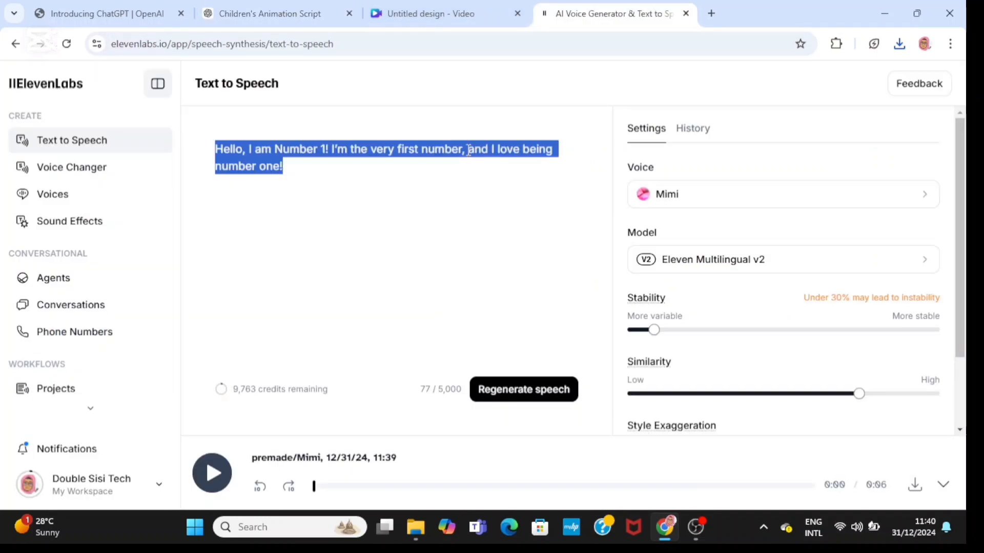
{"action": "right_click", "coordinate": [468, 151]}
{"action": "left_click", "coordinate": [489, 257]}
{"action": "left_click", "coordinate": [527, 391]}
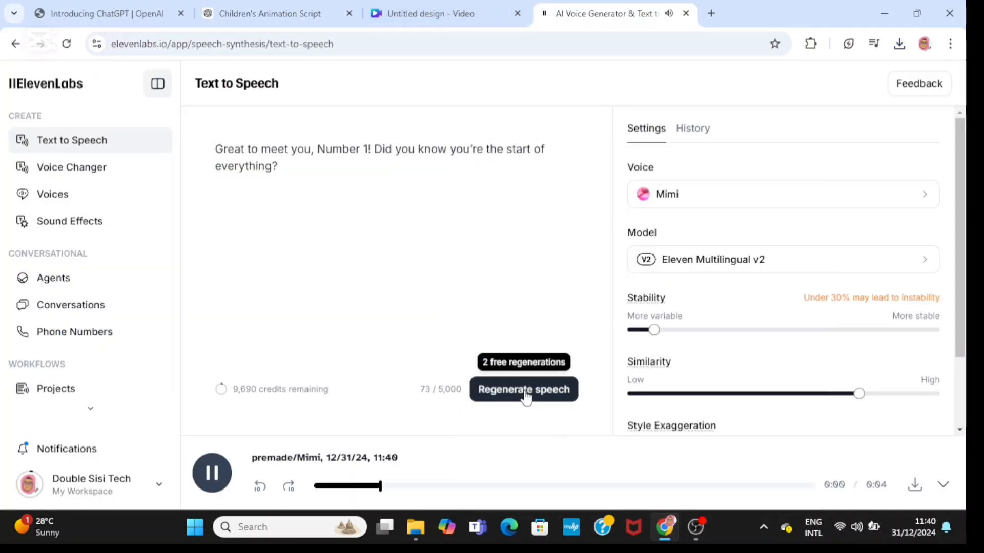
{"action": "left_click", "coordinate": [915, 485]}
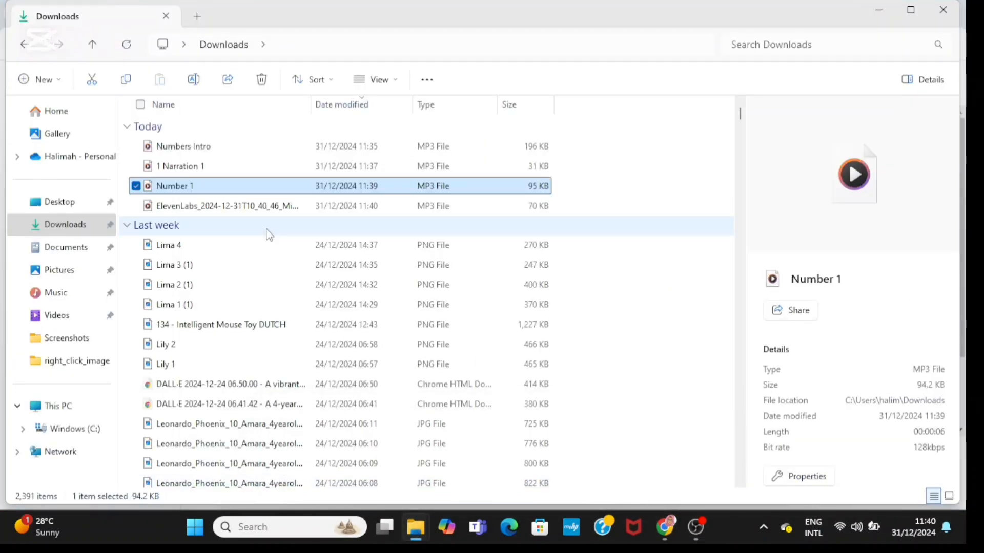
Rename the newest ElevenLabs MP3 in the Downloads folder to "1 Narration 2".
{"action": "right_click", "coordinate": [246, 206]}
{"action": "left_click", "coordinate": [292, 485]}
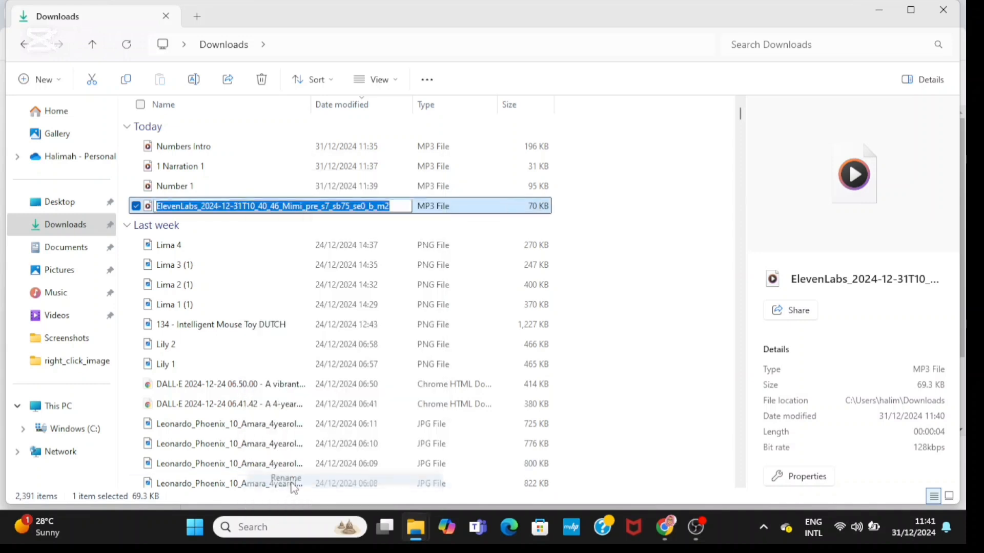
{"action": "type", "text": "Number 2"}
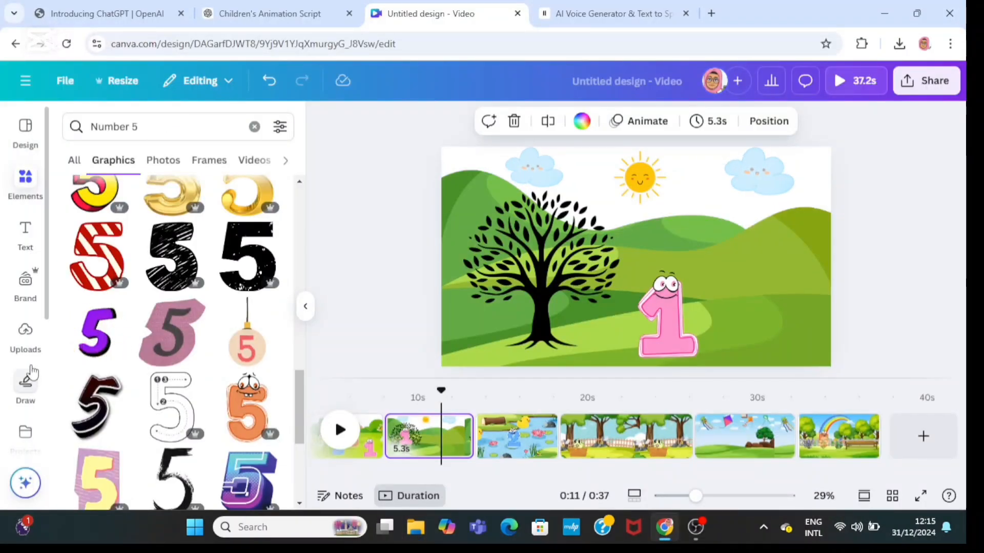
In the Canva video design, upload all of today's voiceover MP3s from Downloads, from "1 Narration 1" through "Numbers Intro", as audio.
{"action": "left_click", "coordinate": [23, 340]}
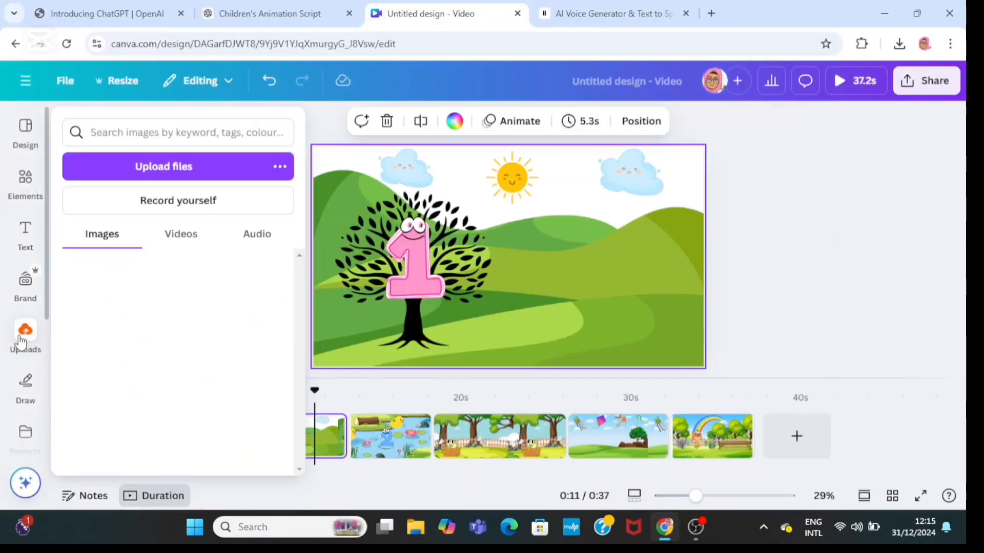
{"action": "left_click", "coordinate": [256, 236]}
{"action": "left_click", "coordinate": [199, 175]}
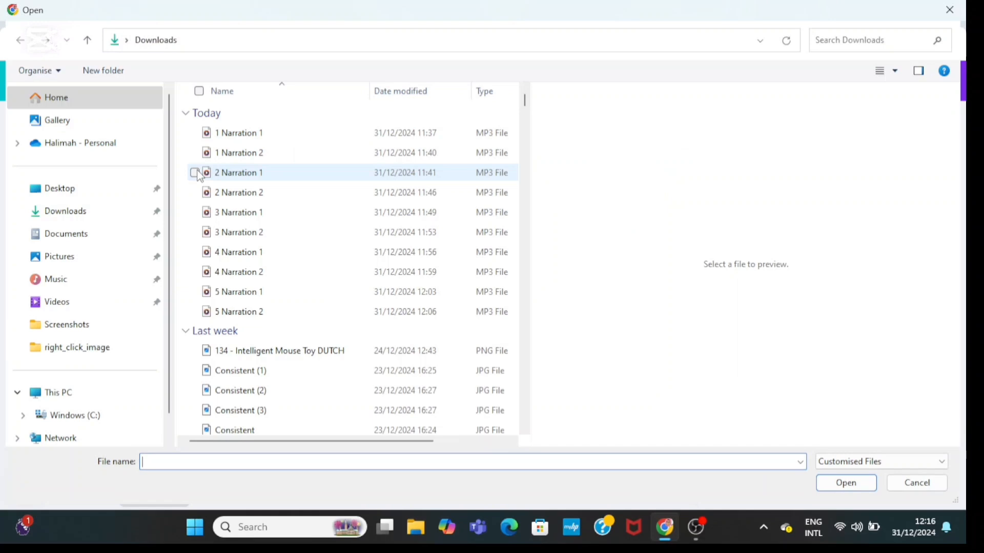
{"action": "left_click", "coordinate": [265, 134]}
{"action": "key", "text": "shift+Down"}
{"action": "key", "text": "shift+Down"}
{"action": "key", "text": "shift+Down"}
{"action": "key", "text": "shift+Down"}
{"action": "key", "text": "shift+Down"}
{"action": "key", "text": "shift+Down"}
{"action": "key", "text": "shift+Down"}
{"action": "key", "text": "shift+Down"}
{"action": "key", "text": "shift+Down"}
{"action": "key", "text": "shift+Down"}
{"action": "key", "text": "shift+Down"}
{"action": "key", "text": "shift+Down"}
{"action": "key", "text": "shift+Down"}
{"action": "key", "text": "shift+Down"}
{"action": "key", "text": "shift+Down"}
{"action": "key", "text": "shift+Down"}
{"action": "key", "text": "shift+Down"}
{"action": "key", "text": "shift+Down"}
{"action": "key", "text": "shift+Down"}
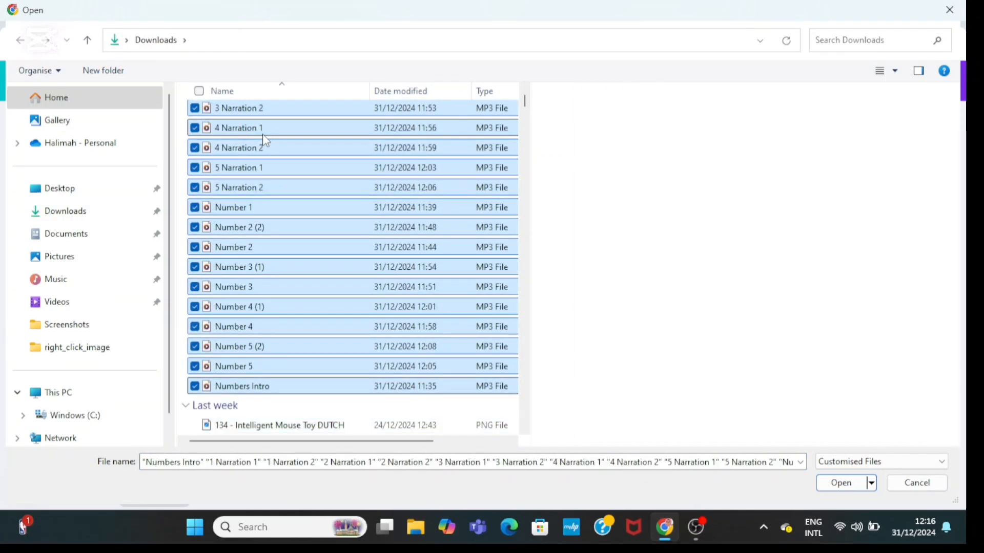
{"action": "left_click", "coordinate": [848, 484]}
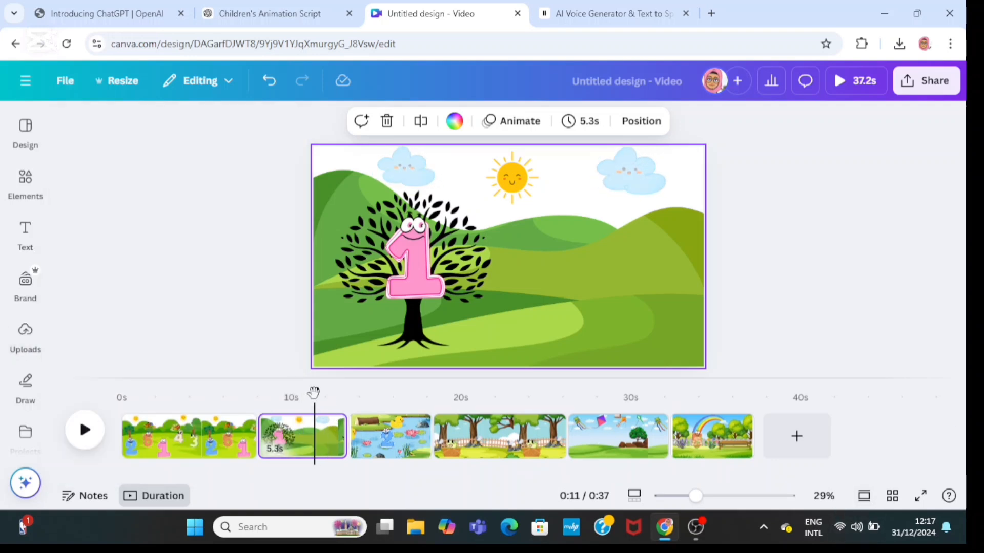
Add the uploaded "Numbers Intro.mp3" voiceover at the very start of the video timeline.
{"action": "left_click_drag", "start_coordinate": [314, 395], "coordinate": [120, 404]}
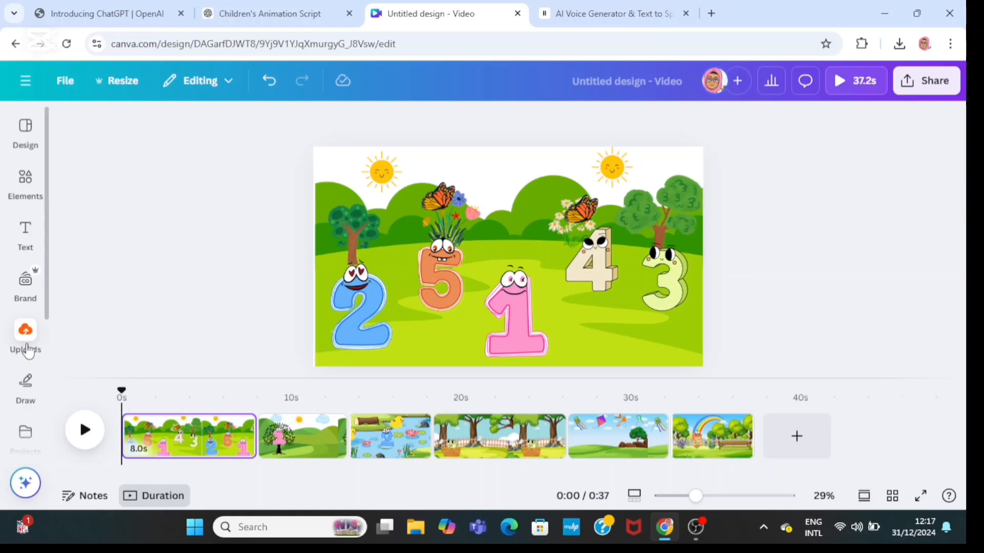
{"action": "left_click", "coordinate": [27, 338]}
{"action": "left_click", "coordinate": [128, 285]}
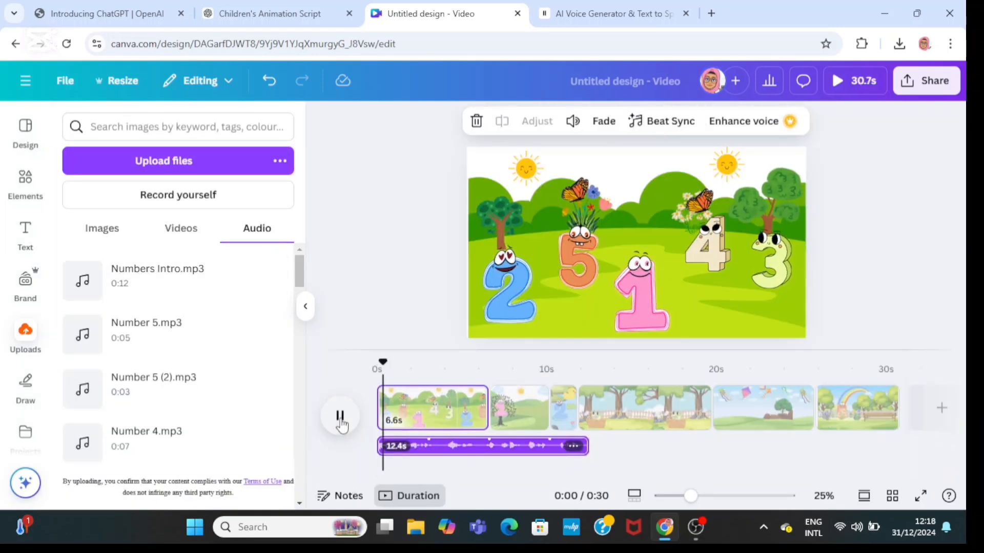
Duplicate the opening page, trim the copy to 6.0 s to match the end of the intro voiceover, and preview the playback.
{"action": "left_click", "coordinate": [470, 398]}
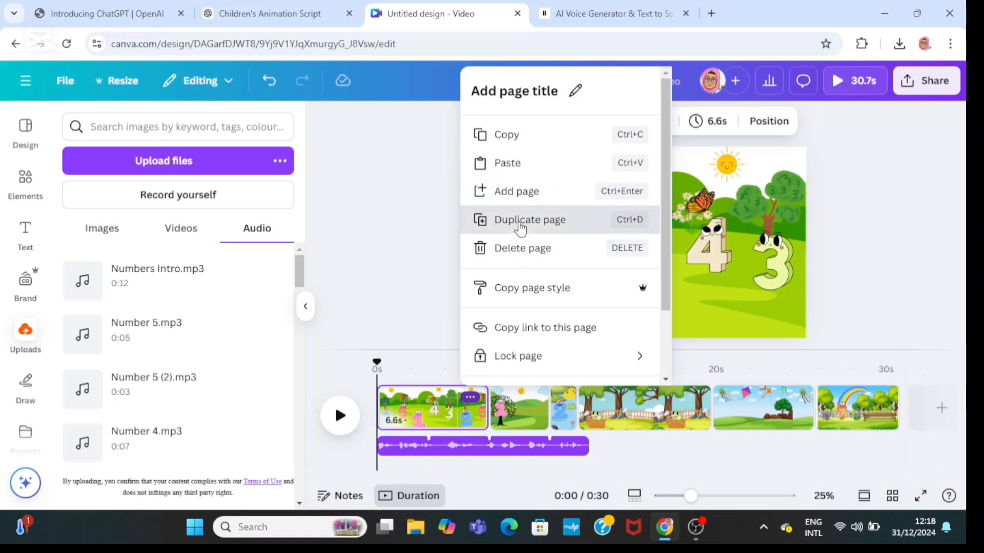
{"action": "left_click", "coordinate": [520, 225]}
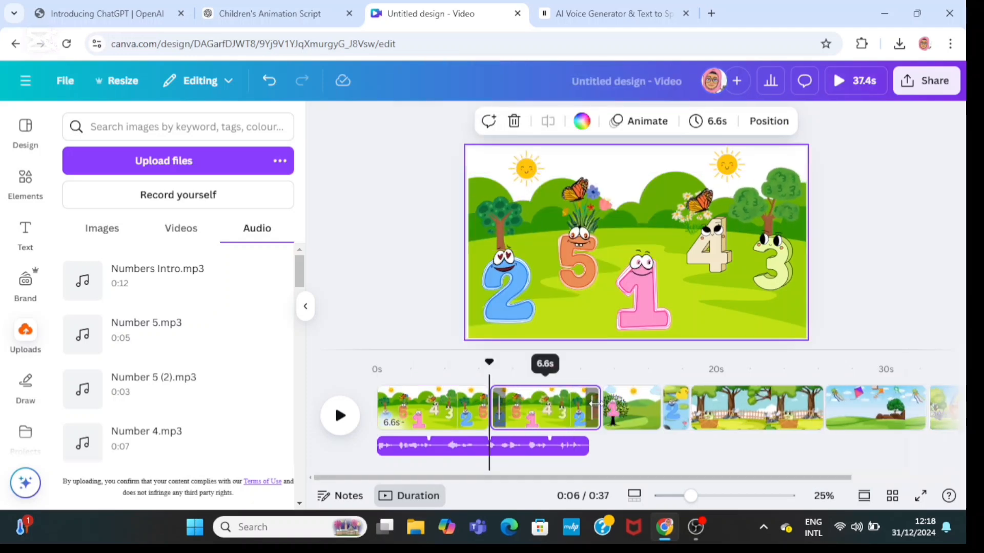
{"action": "left_click_drag", "start_coordinate": [597, 406], "coordinate": [589, 404]}
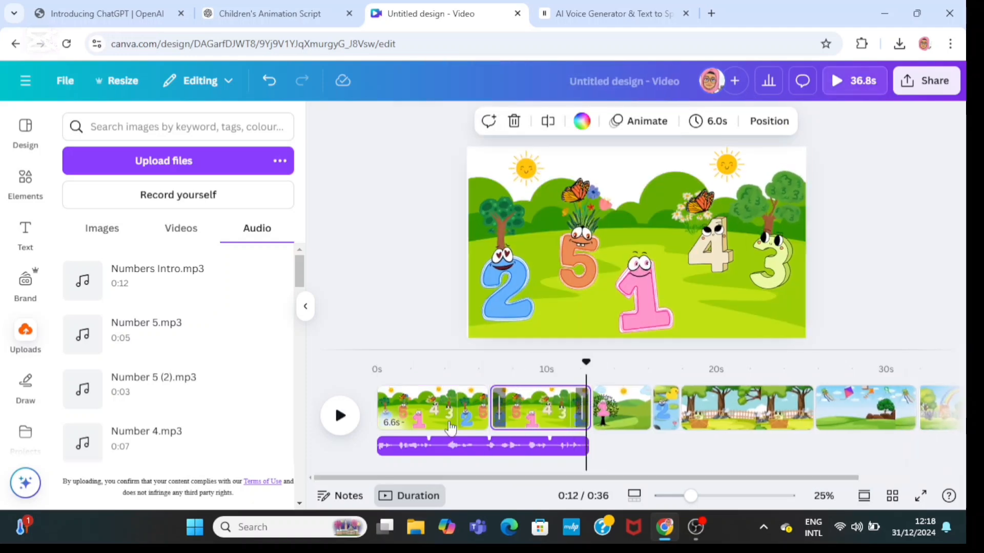
{"action": "left_click", "coordinate": [344, 419]}
{"action": "left_click", "coordinate": [343, 419]}
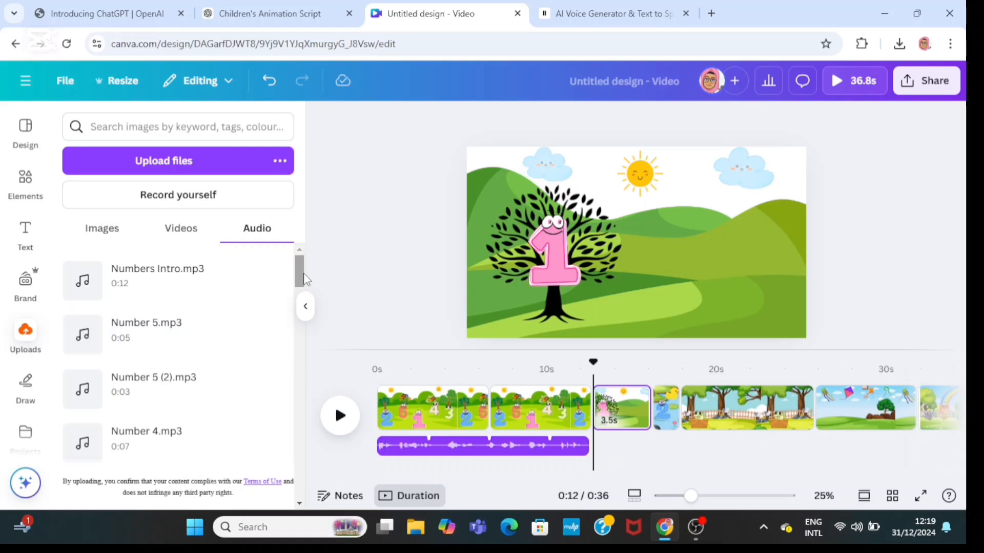
Add "1 Narration 1.mp3" at the start of the Number 1 tree page and duplicate that page.
{"action": "scroll", "coordinate": [246, 310], "scroll_direction": "down", "scroll_amount": 1}
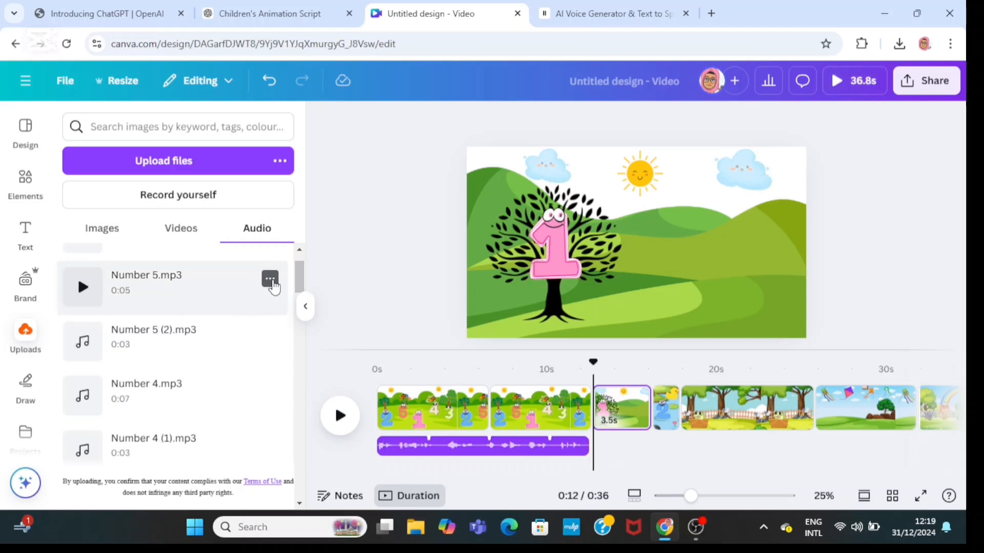
{"action": "scroll", "coordinate": [179, 353], "scroll_direction": "down", "scroll_amount": 5}
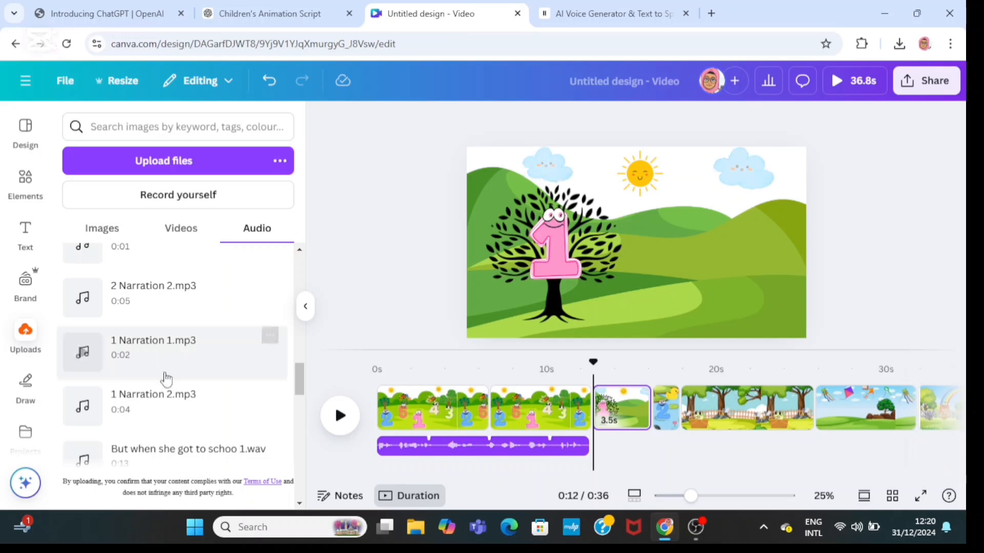
{"action": "left_click", "coordinate": [166, 361]}
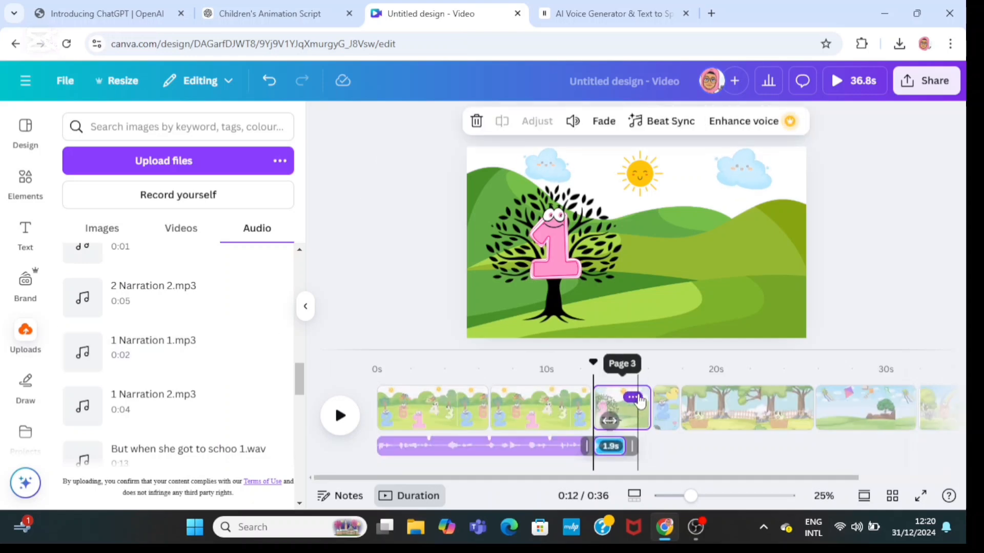
{"action": "right_click", "coordinate": [641, 385]}
{"action": "left_click", "coordinate": [701, 218]}
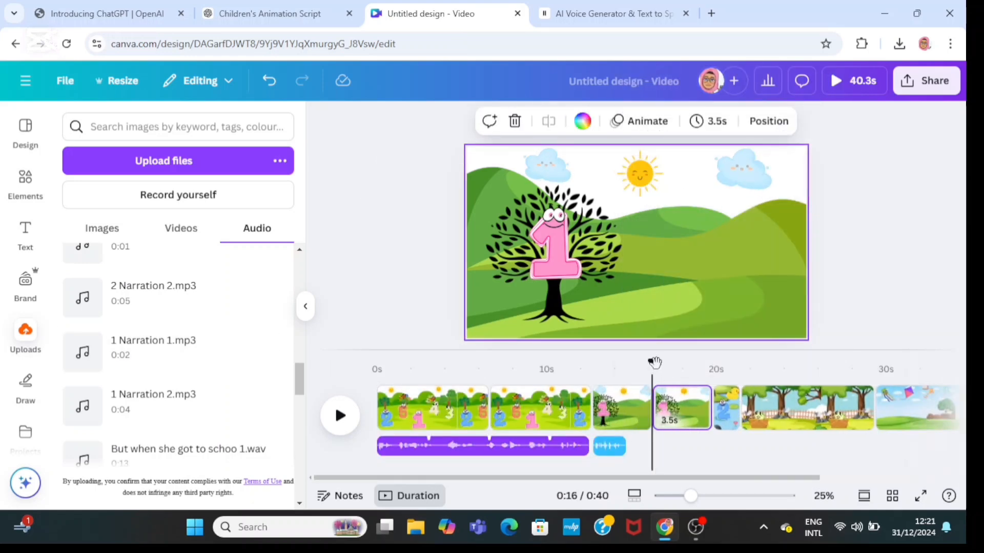
Place "Number 1.mp3" on the timeline at about 14.7 s, directly after the first narration clip.
{"action": "left_click_drag", "start_coordinate": [654, 365], "coordinate": [630, 374]}
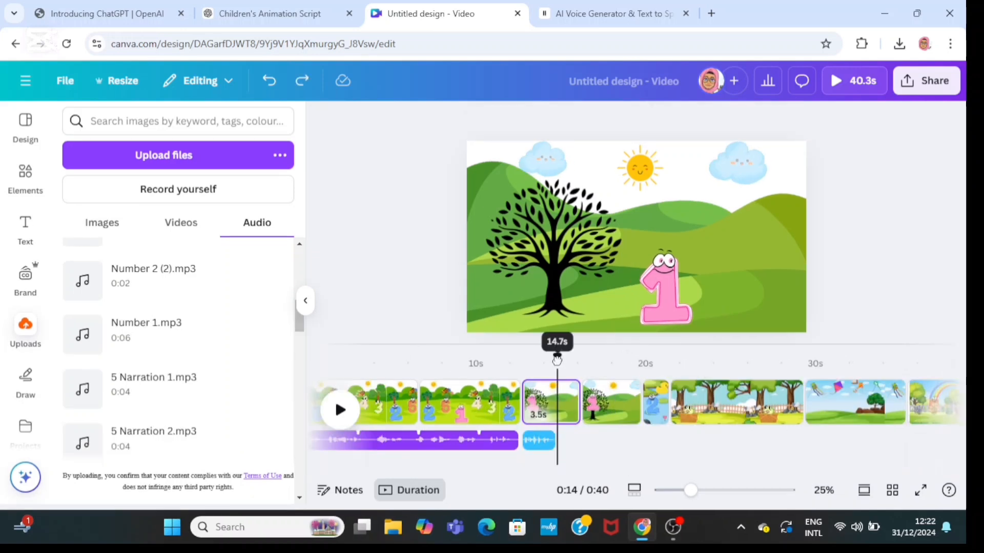
{"action": "left_click_drag", "start_coordinate": [557, 360], "coordinate": [556, 360]}
{"action": "left_click", "coordinate": [202, 340]}
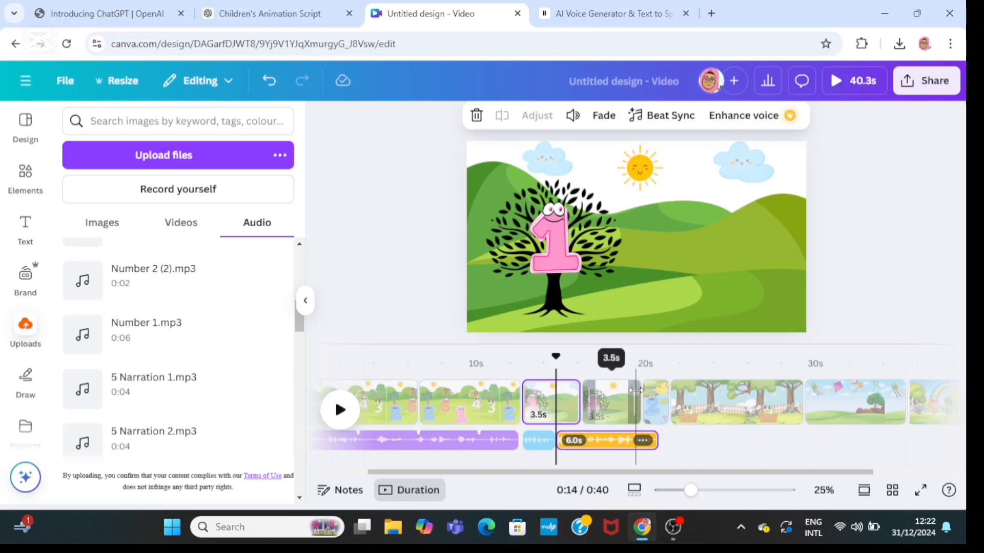
Duplicate the second Number 1 tree page and add "1 Narration 2.mp3" directly after the "Number 1.mp3" clip.
{"action": "left_click", "coordinate": [619, 397]}
{"action": "left_click", "coordinate": [623, 392]}
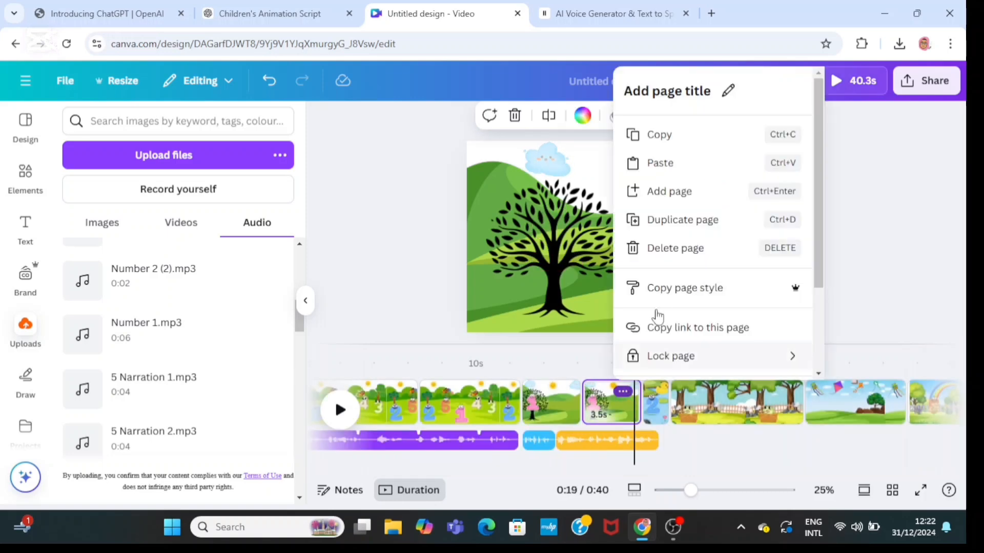
{"action": "left_click", "coordinate": [682, 220]}
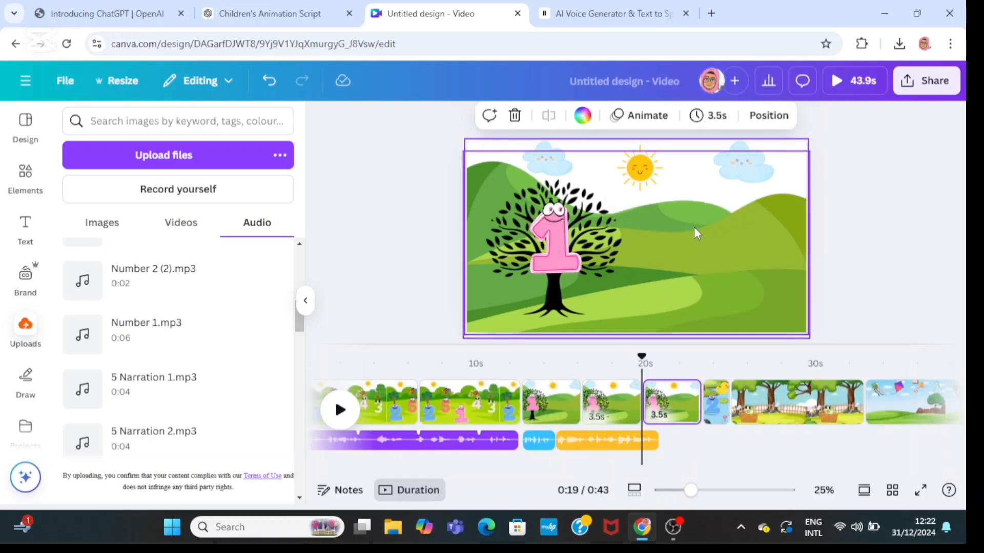
{"action": "left_click_drag", "start_coordinate": [299, 323], "coordinate": [304, 379]}
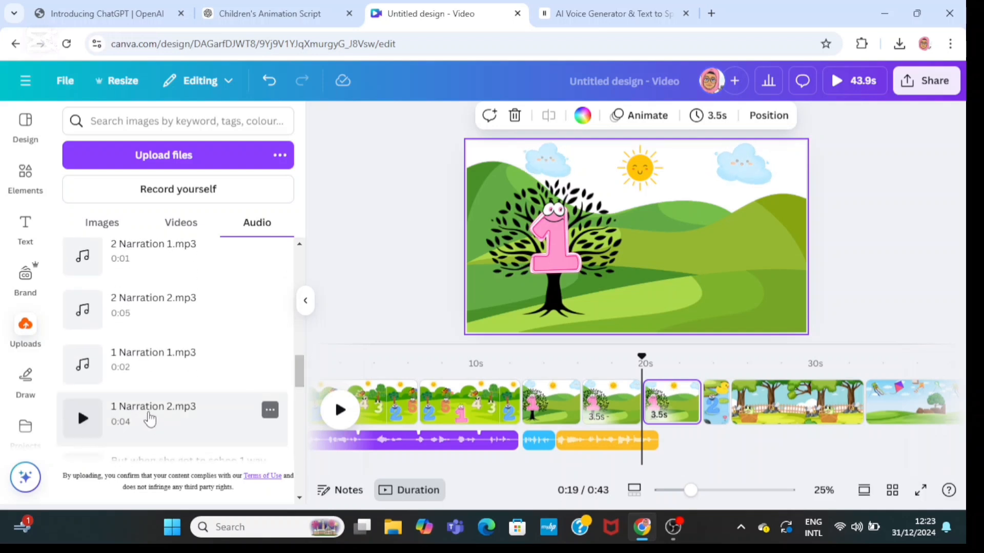
{"action": "left_click_drag", "start_coordinate": [643, 359], "coordinate": [662, 360]}
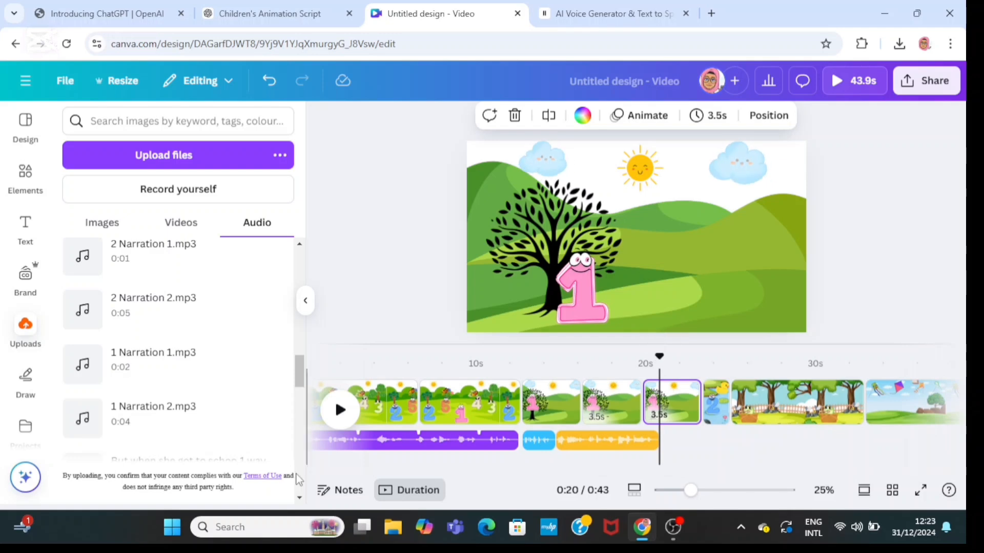
{"action": "left_click", "coordinate": [187, 419]}
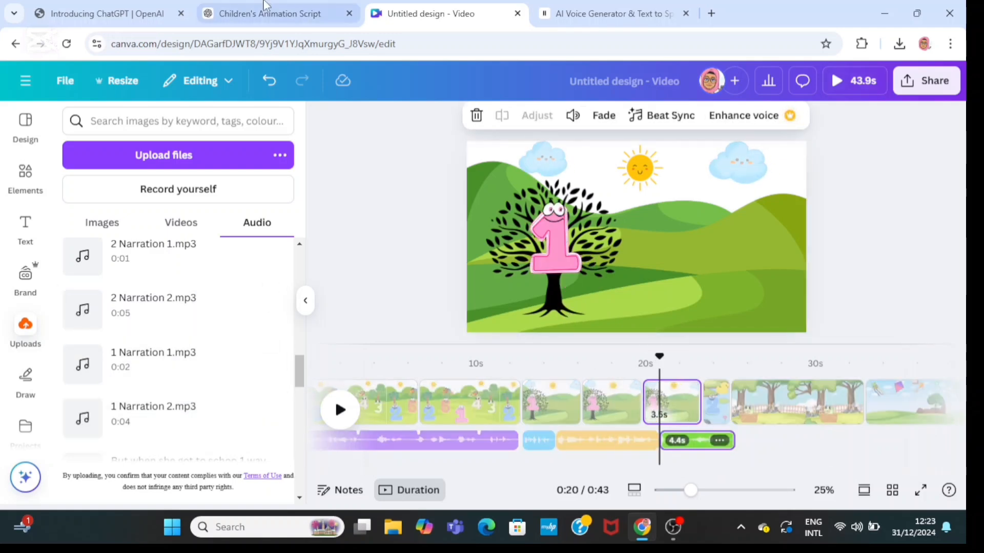
Duplicate the last Number 1 tree page, place "Number 1 (2)..mp3" directly after the second narration clip, and preview it.
{"action": "left_click", "coordinate": [683, 391]}
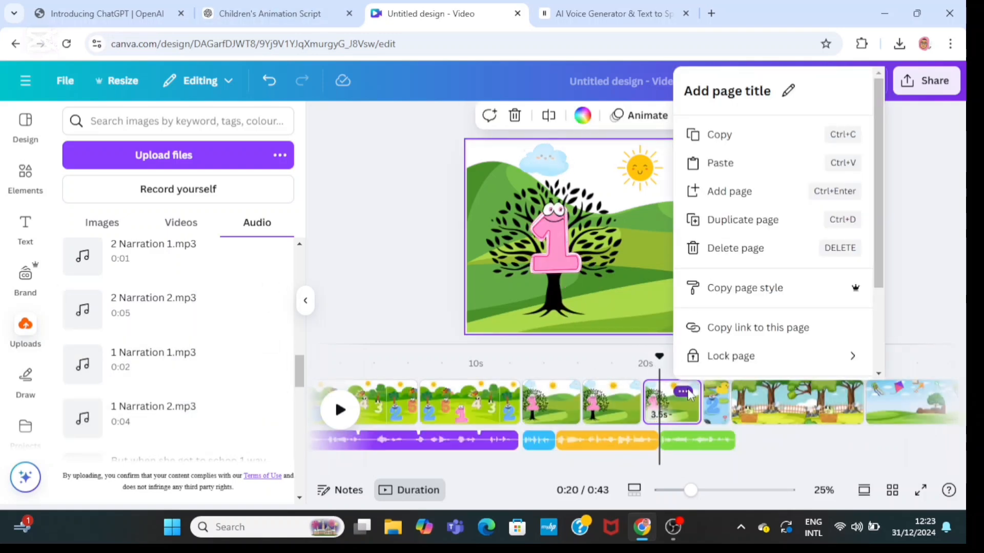
{"action": "left_click", "coordinate": [737, 220]}
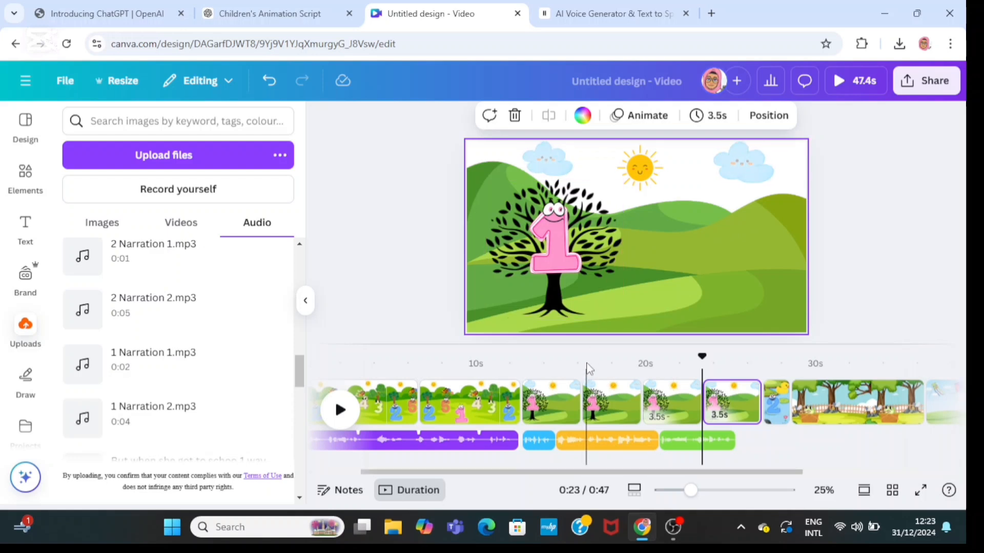
{"action": "left_click_drag", "start_coordinate": [703, 361], "coordinate": [735, 361]}
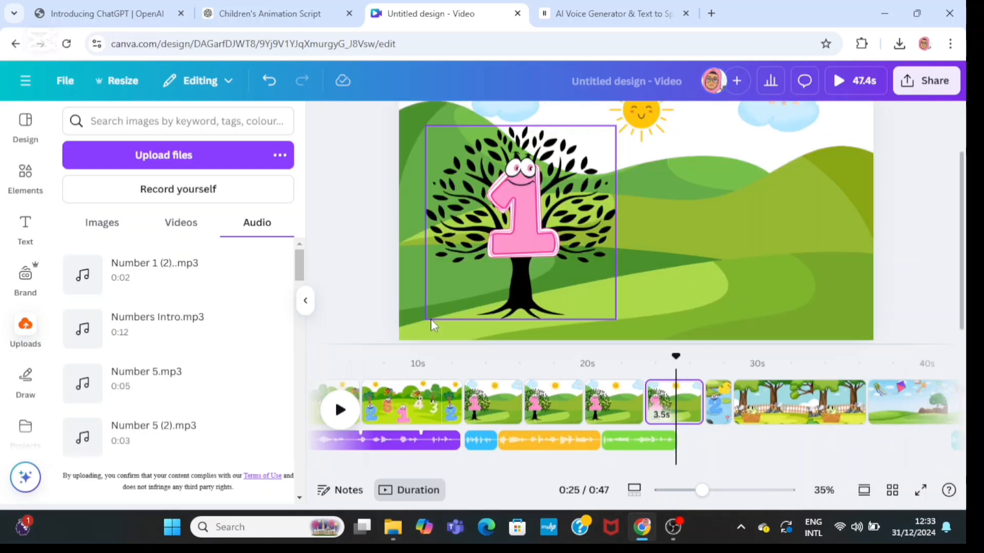
{"action": "left_click", "coordinate": [200, 276]}
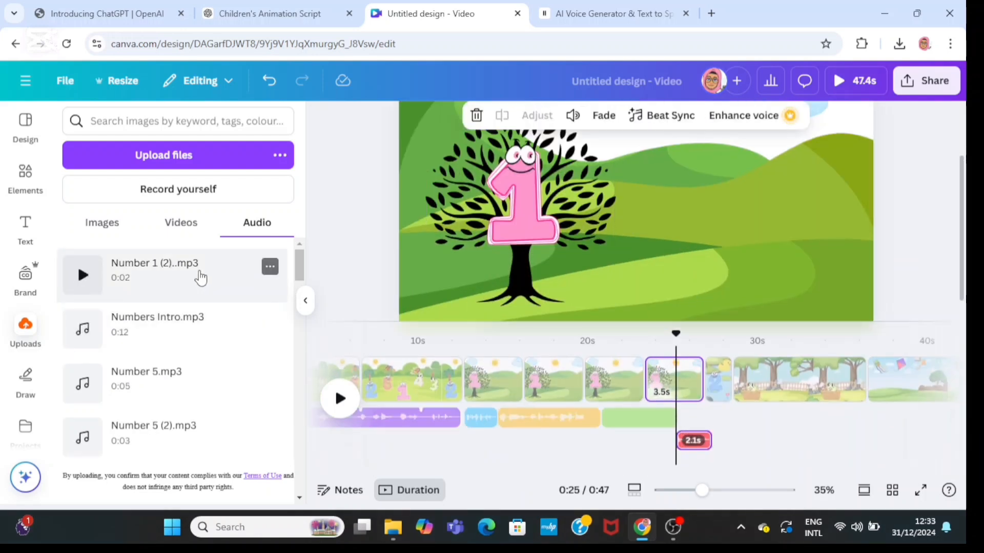
{"action": "left_click", "coordinate": [341, 399]}
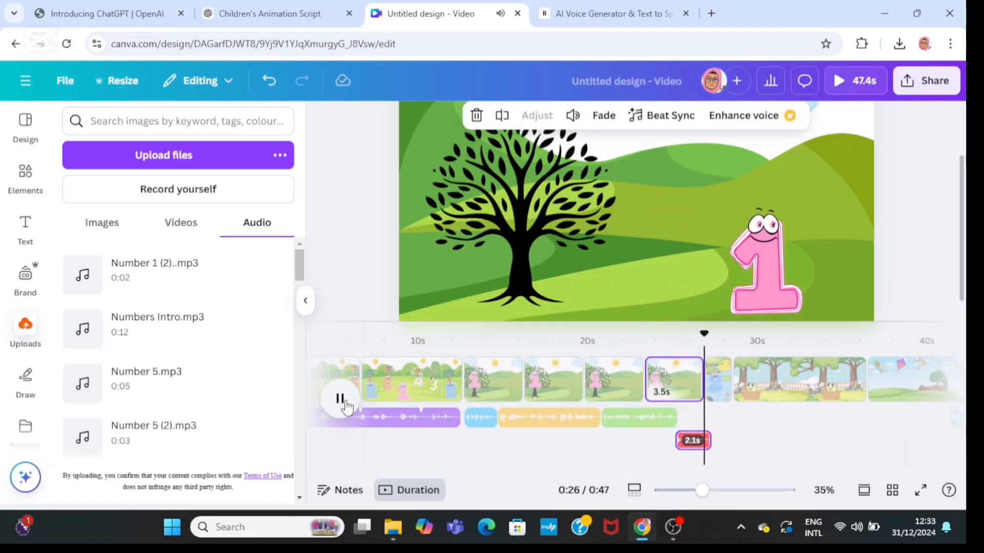
Duplicate the final Number 1 tree page and trim the copy to 0.3 s to match the end of the voiceover.
{"action": "left_click", "coordinate": [685, 361]}
{"action": "left_click", "coordinate": [687, 369]}
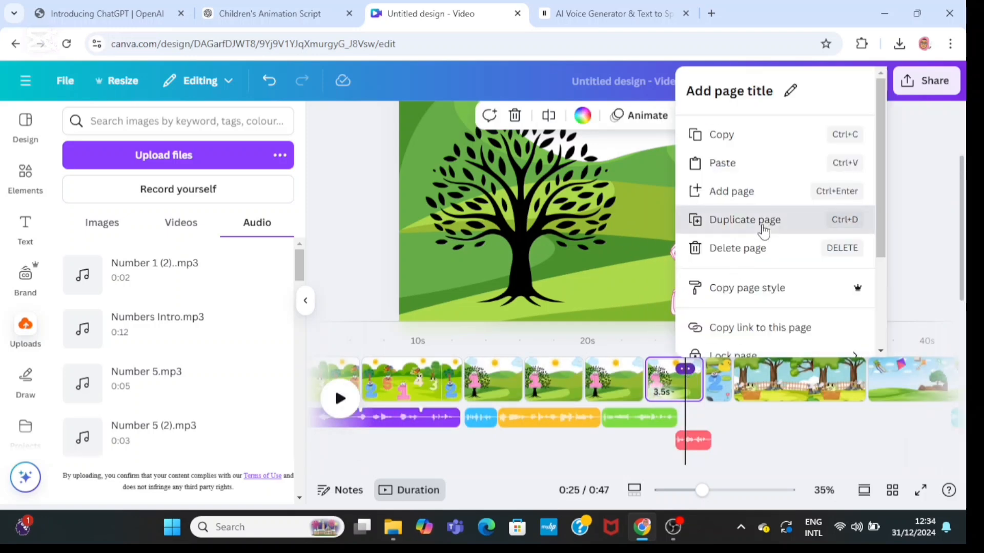
{"action": "left_click", "coordinate": [760, 226]}
{"action": "left_click_drag", "start_coordinate": [760, 369], "coordinate": [716, 387]}
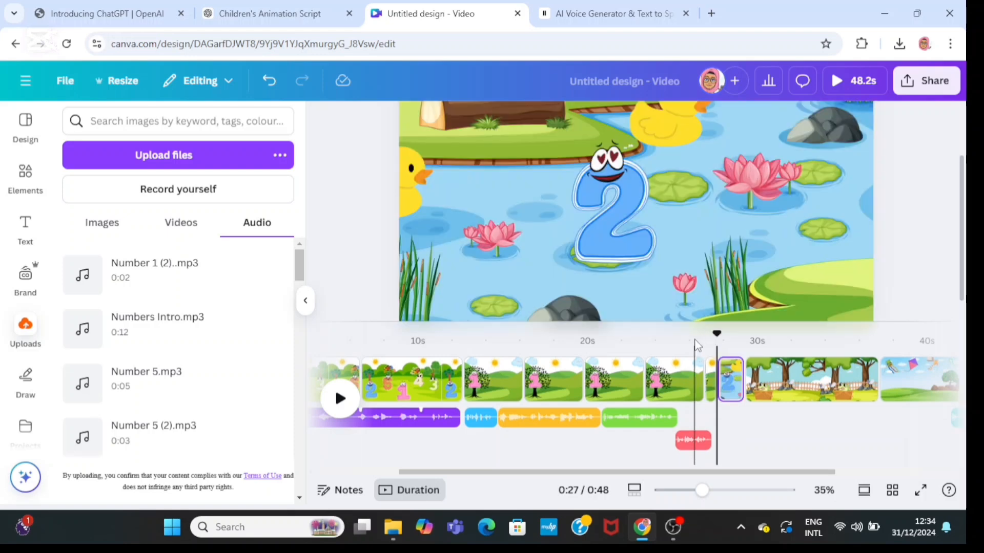
{"action": "left_click", "coordinate": [340, 398]}
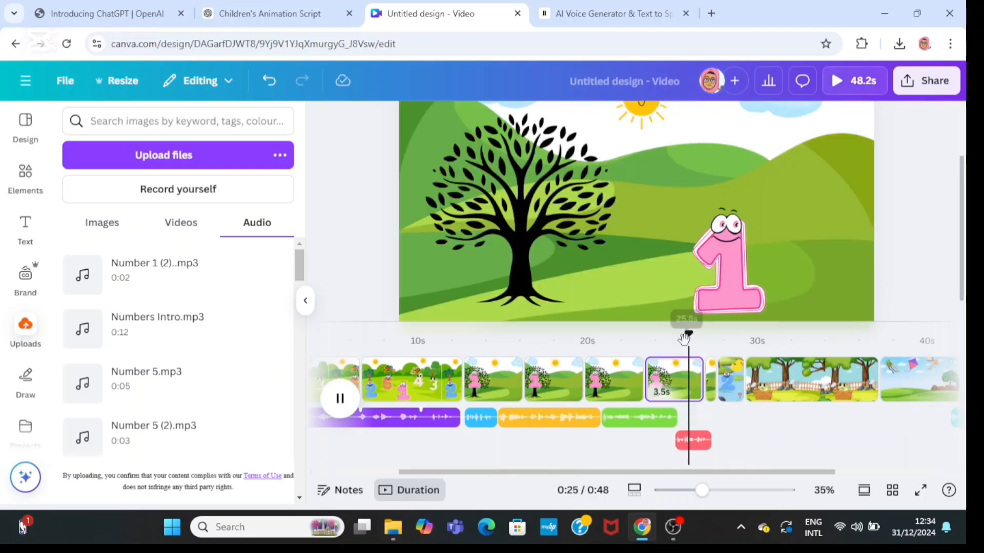
{"action": "left_click", "coordinate": [700, 378]}
{"action": "left_click_drag", "start_coordinate": [701, 378], "coordinate": [694, 378]}
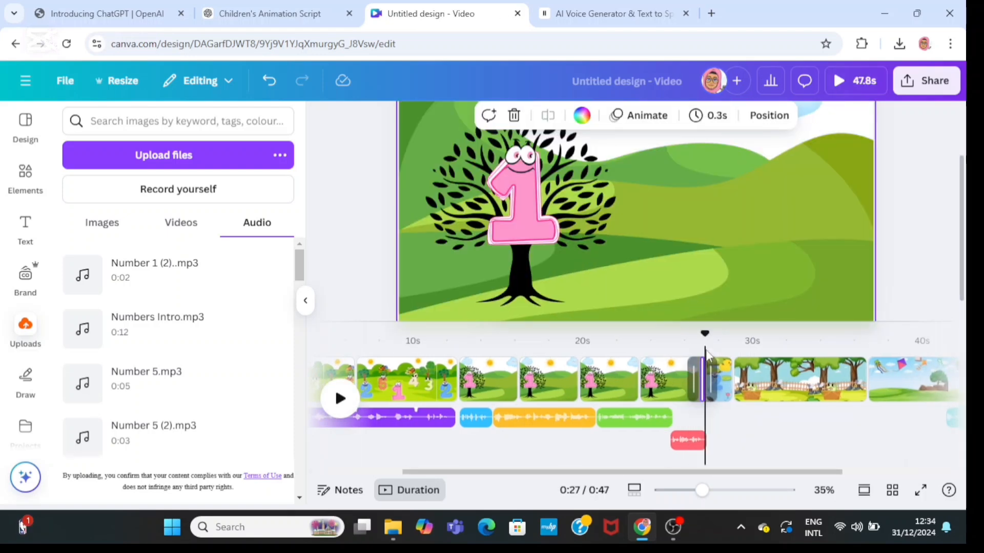
{"action": "left_click", "coordinate": [707, 338]}
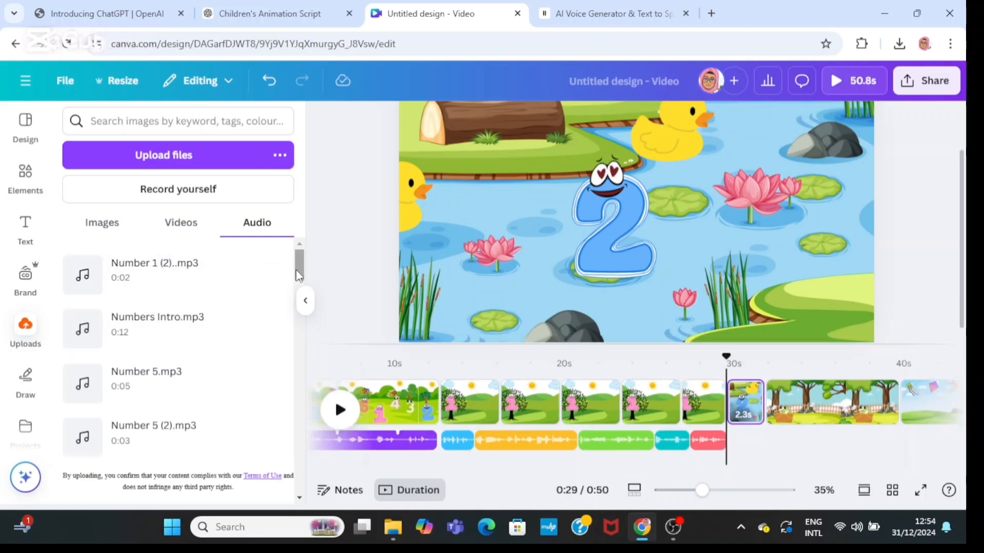
Add "2 Narration 1.mp3" at the start of the Number 2 duck pond page and duplicate that page.
{"action": "scroll", "coordinate": [302, 279], "scroll_direction": "down", "scroll_amount": 1}
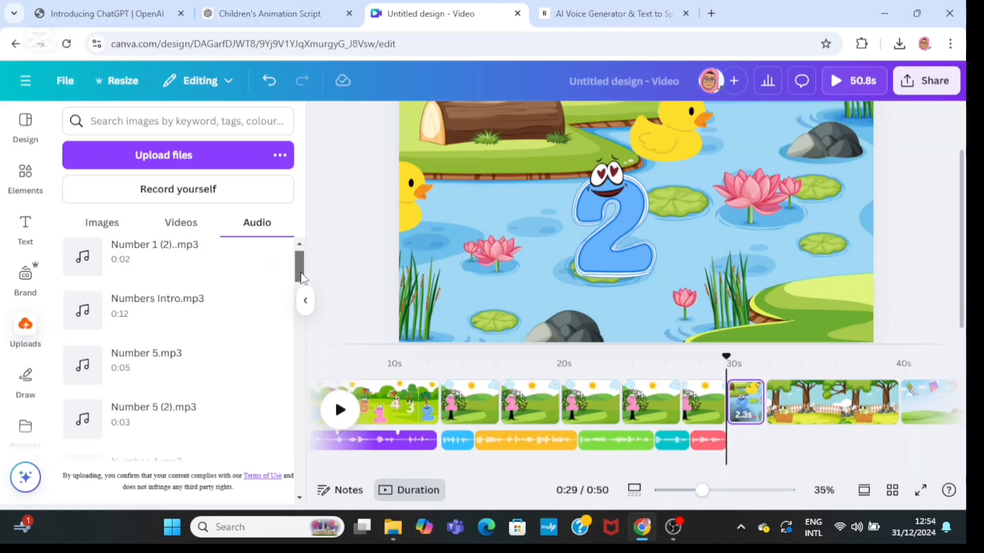
{"action": "left_click_drag", "start_coordinate": [302, 279], "coordinate": [306, 367]}
{"action": "left_click", "coordinate": [209, 430]}
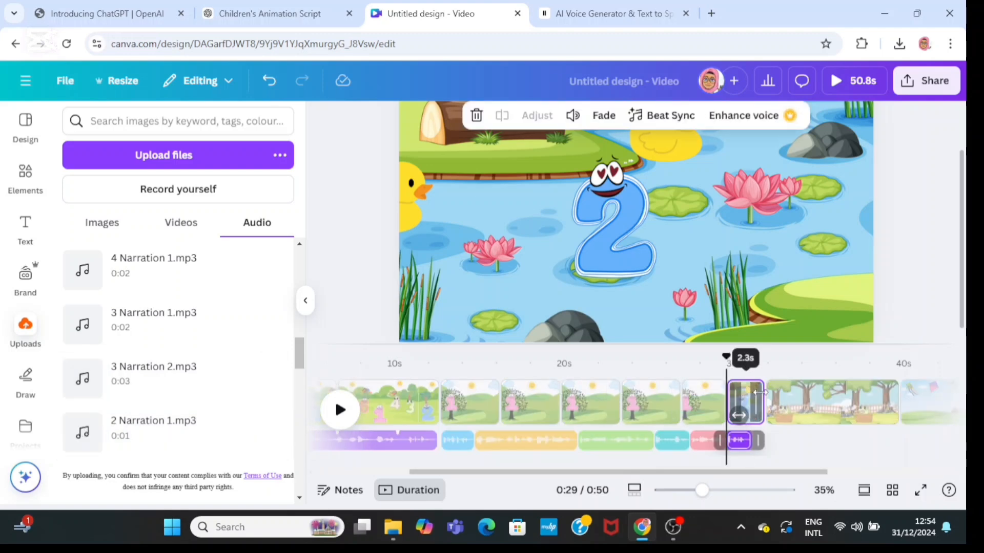
{"action": "left_click", "coordinate": [749, 393]}
{"action": "left_click", "coordinate": [686, 408]}
{"action": "left_click", "coordinate": [749, 406]}
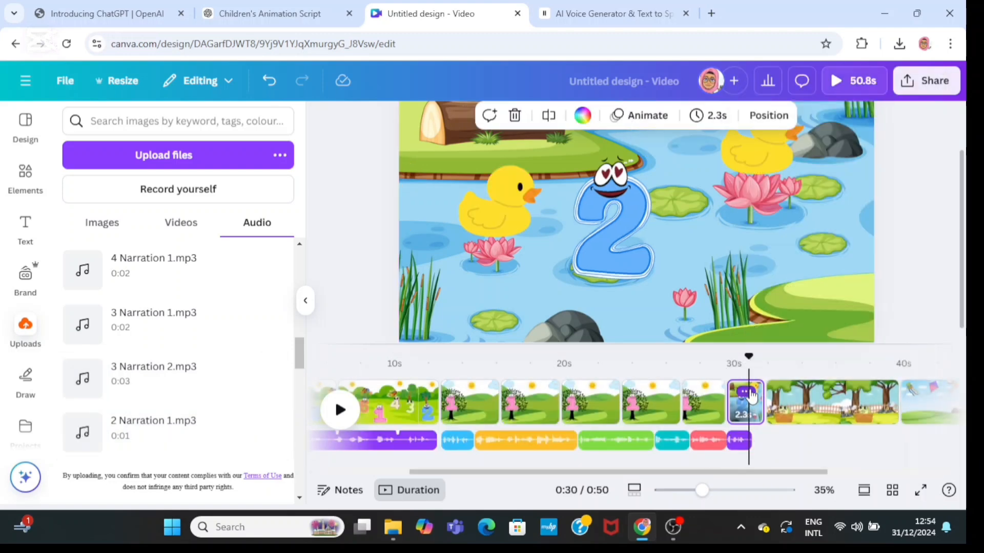
{"action": "left_click", "coordinate": [749, 393]}
{"action": "left_click", "coordinate": [794, 219]}
Listen to "Number 2.mp3", place it directly after the "2 Narration 1.mp3" clip, and preview "Number 2 (2).mp3".
{"action": "left_click_drag", "start_coordinate": [765, 356], "coordinate": [751, 356]}
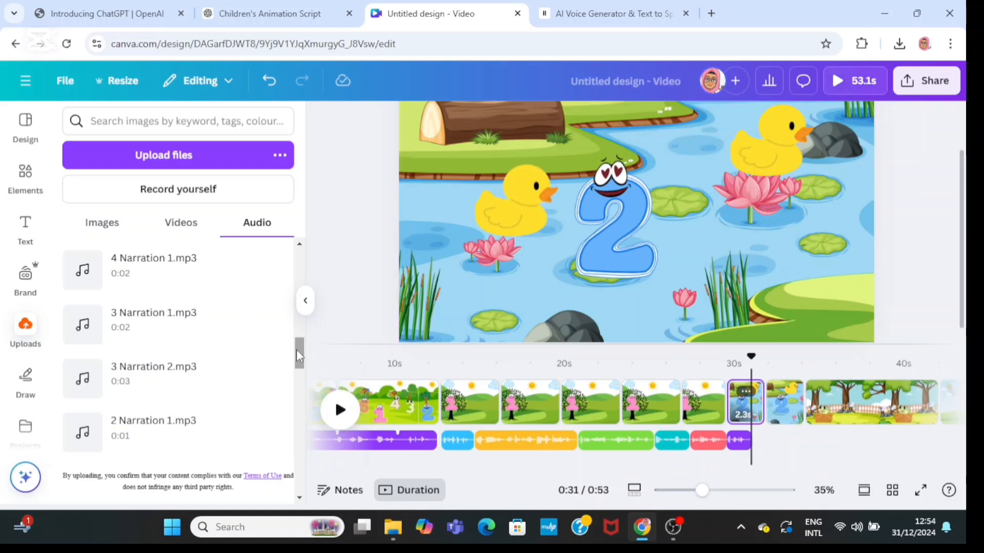
{"action": "left_click_drag", "start_coordinate": [296, 350], "coordinate": [294, 306]}
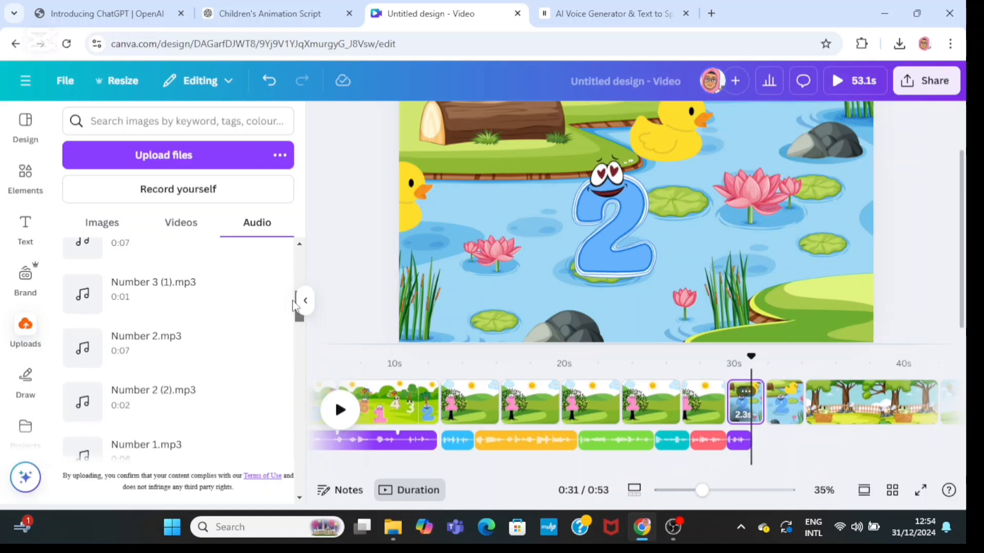
{"action": "left_click", "coordinate": [91, 353]}
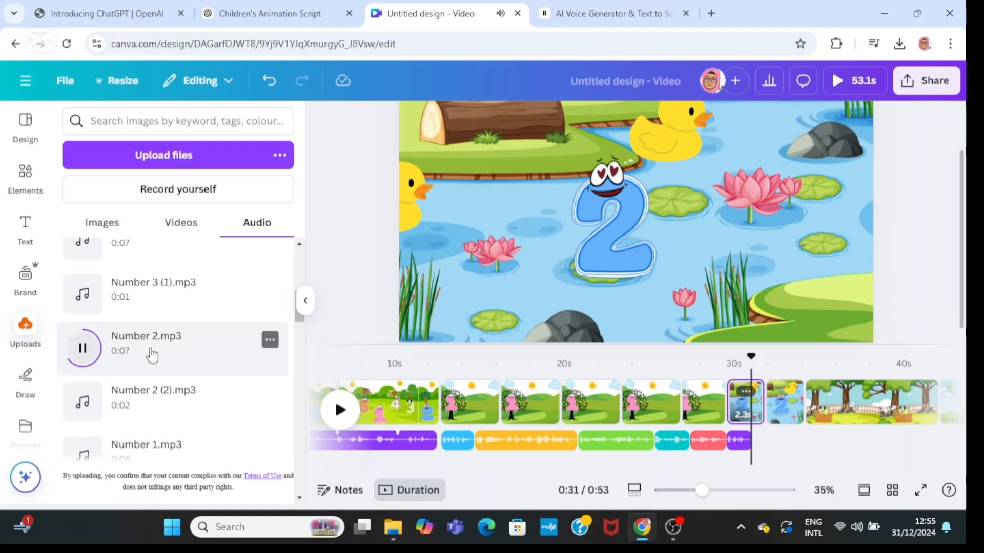
{"action": "left_click", "coordinate": [152, 353]}
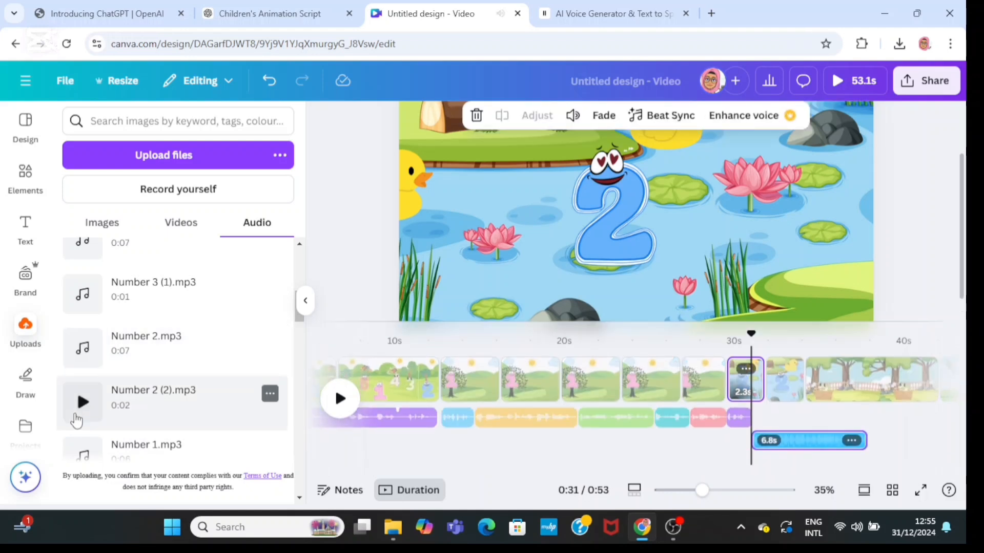
{"action": "left_click", "coordinate": [82, 405]}
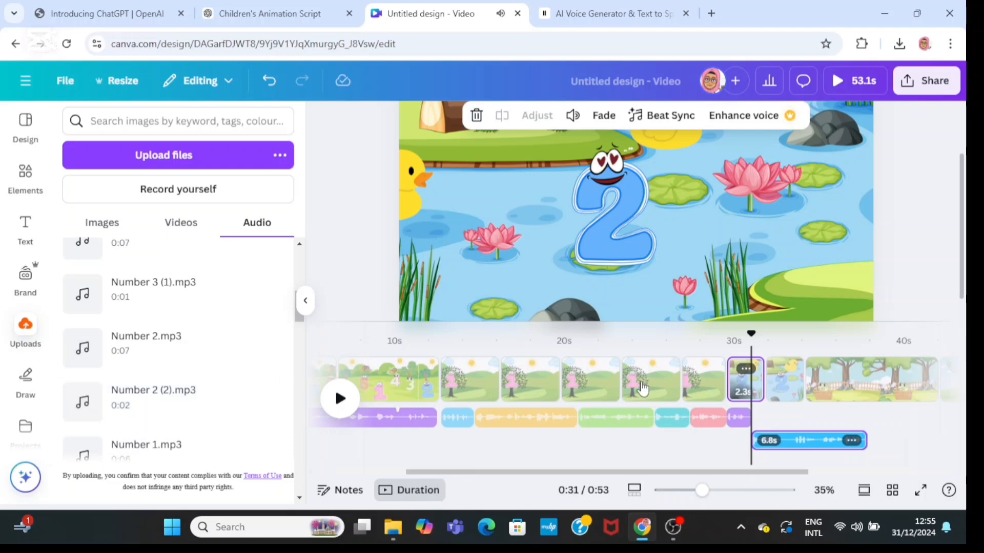
Duplicate the Number 2 pond page three more times to cover the "Number 2.mp3" voiceover.
{"action": "left_click", "coordinate": [792, 379]}
{"action": "right_click", "coordinate": [792, 379]}
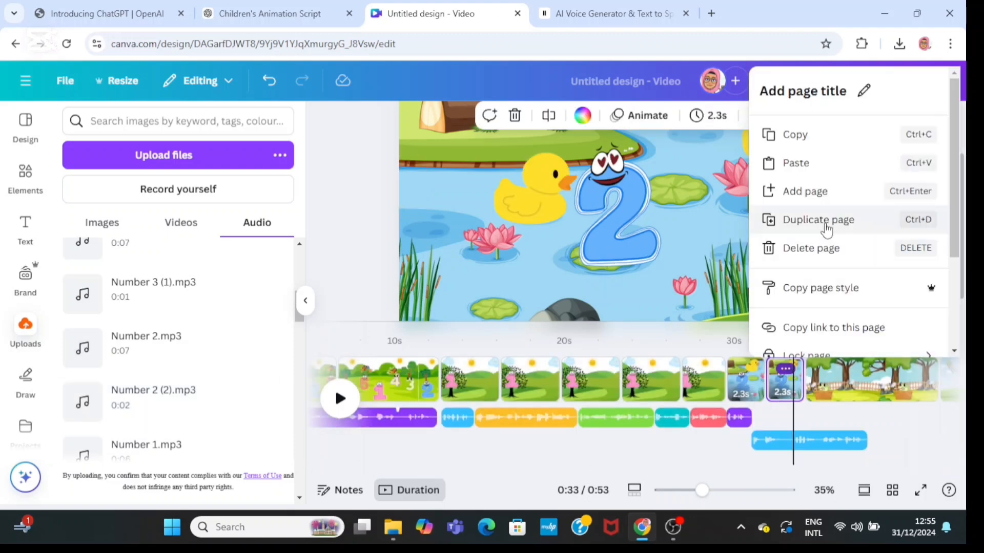
{"action": "left_click", "coordinate": [824, 219]}
{"action": "right_click", "coordinate": [823, 379]}
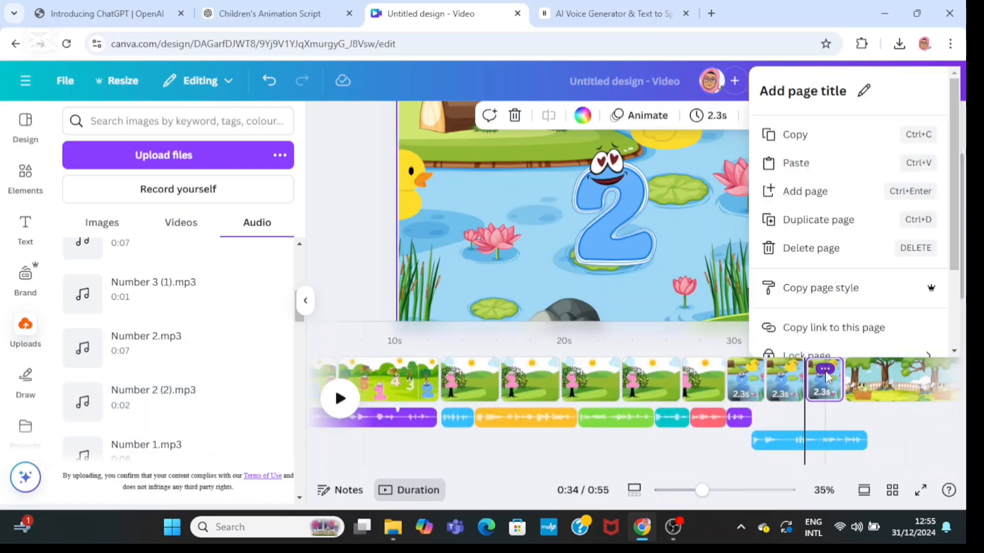
{"action": "left_click", "coordinate": [812, 220]}
{"action": "right_click", "coordinate": [864, 379]}
{"action": "left_click", "coordinate": [823, 220]}
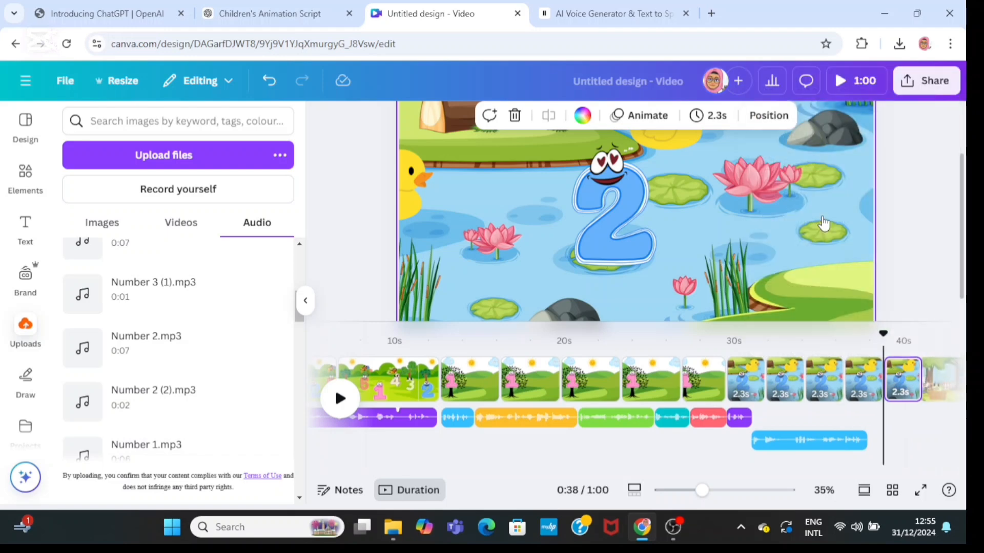
Add "2 Narration 2.mp3" directly after the "Number 2.mp3" clip and duplicate the pond page two more times.
{"action": "left_click_drag", "start_coordinate": [887, 336], "coordinate": [675, 336]}
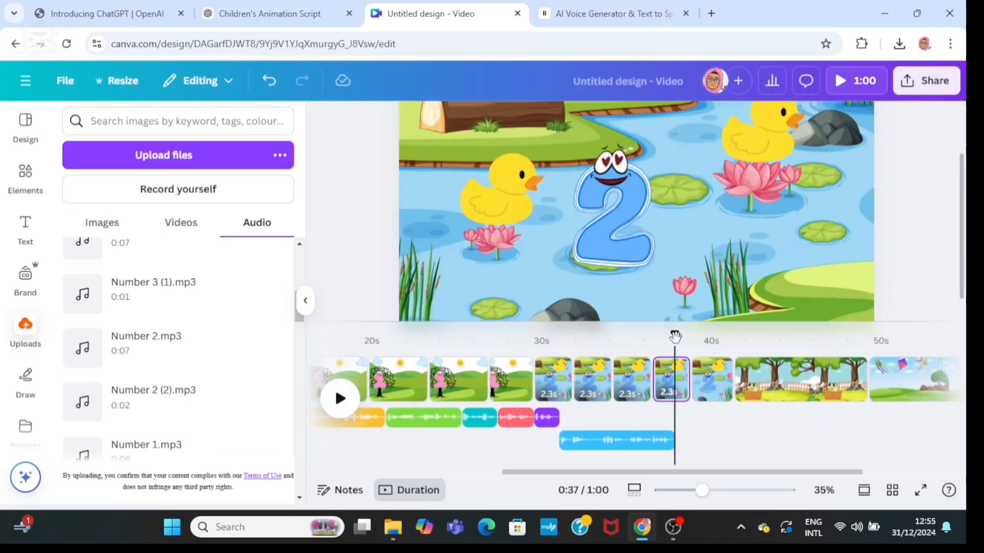
{"action": "left_click_drag", "start_coordinate": [302, 318], "coordinate": [302, 379]}
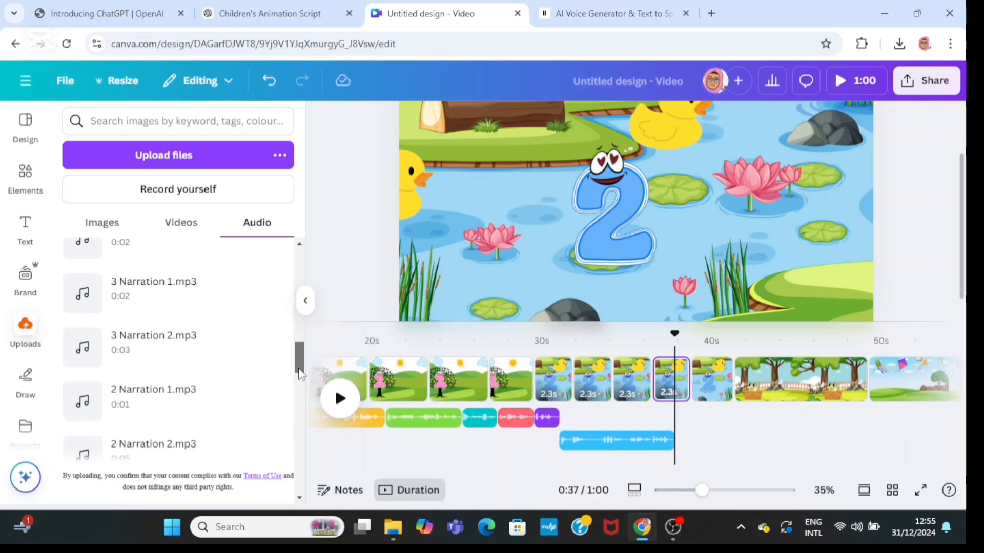
{"action": "left_click", "coordinate": [205, 412]}
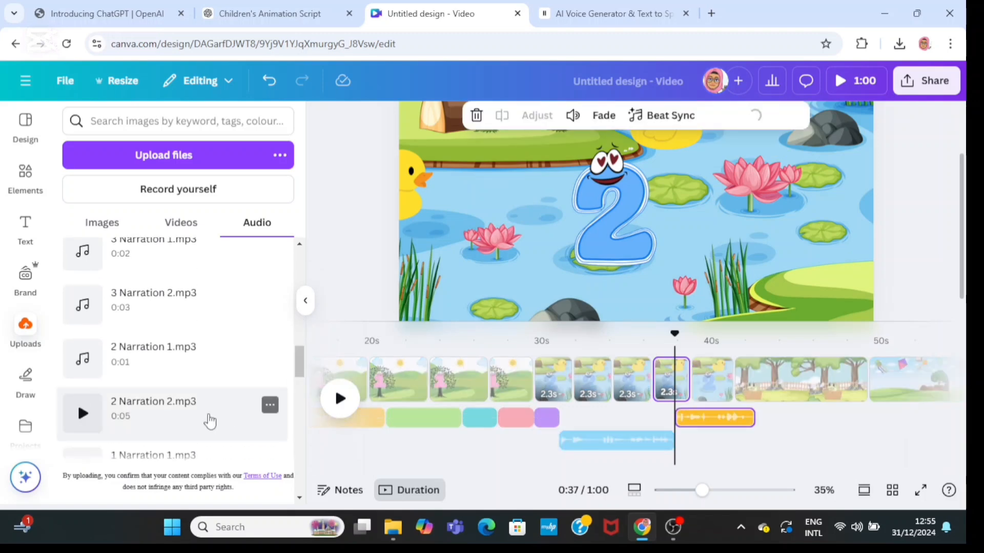
{"action": "right_click", "coordinate": [681, 380]}
{"action": "left_click", "coordinate": [731, 220]}
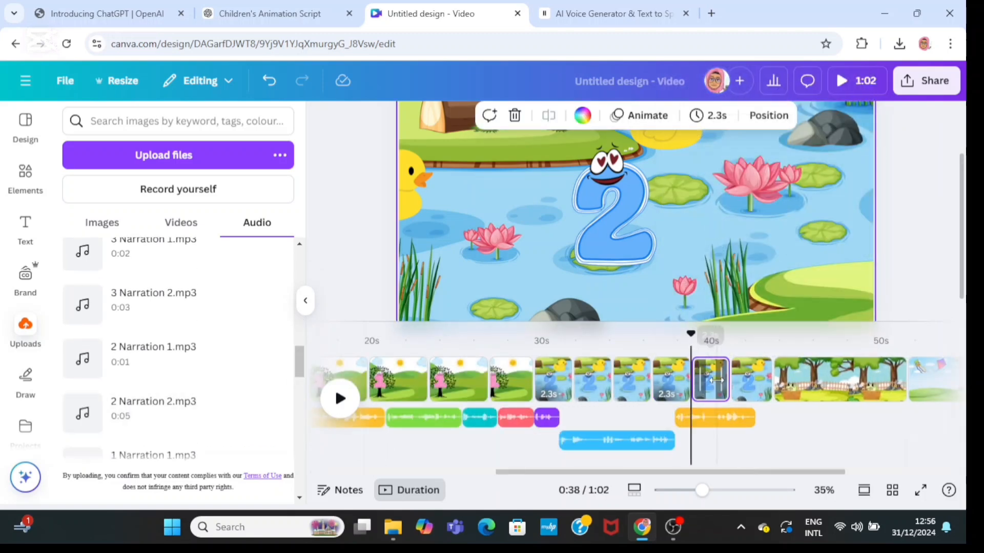
{"action": "left_click", "coordinate": [711, 369]}
{"action": "left_click", "coordinate": [759, 218]}
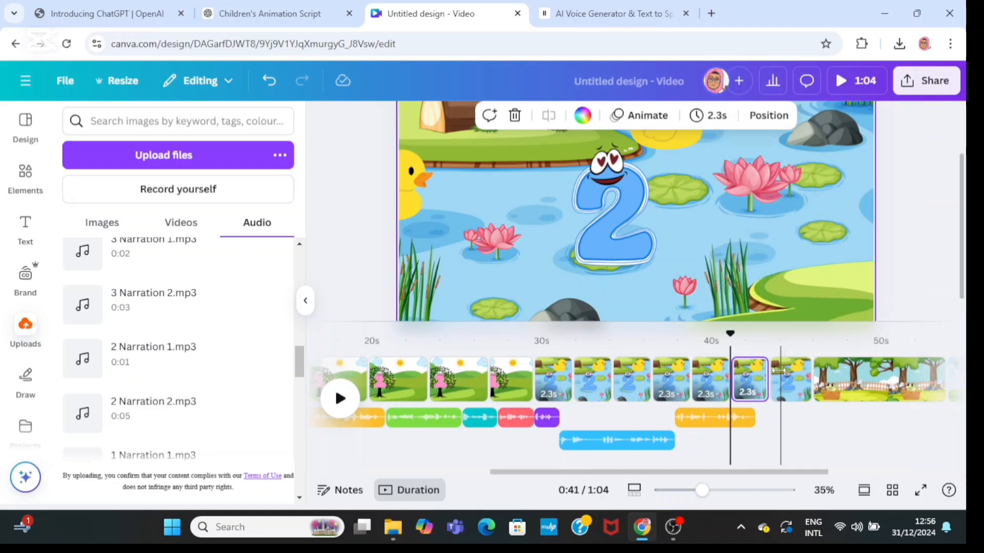
Listen to "Number 2 (2).mp3" and place it directly after the "2 Narration 2.mp3" clip.
{"action": "left_click_drag", "start_coordinate": [731, 335], "coordinate": [753, 338]}
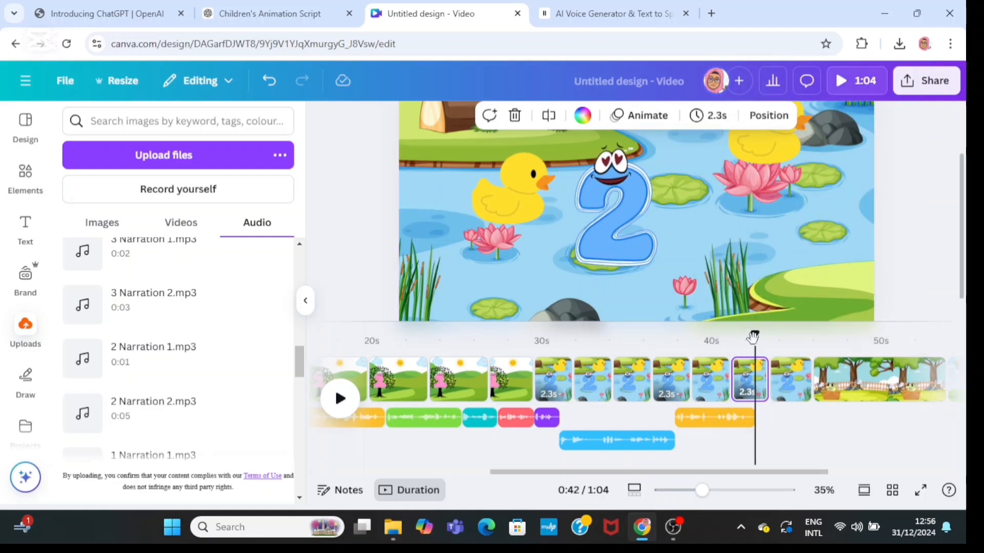
{"action": "left_click_drag", "start_coordinate": [299, 350], "coordinate": [300, 312]}
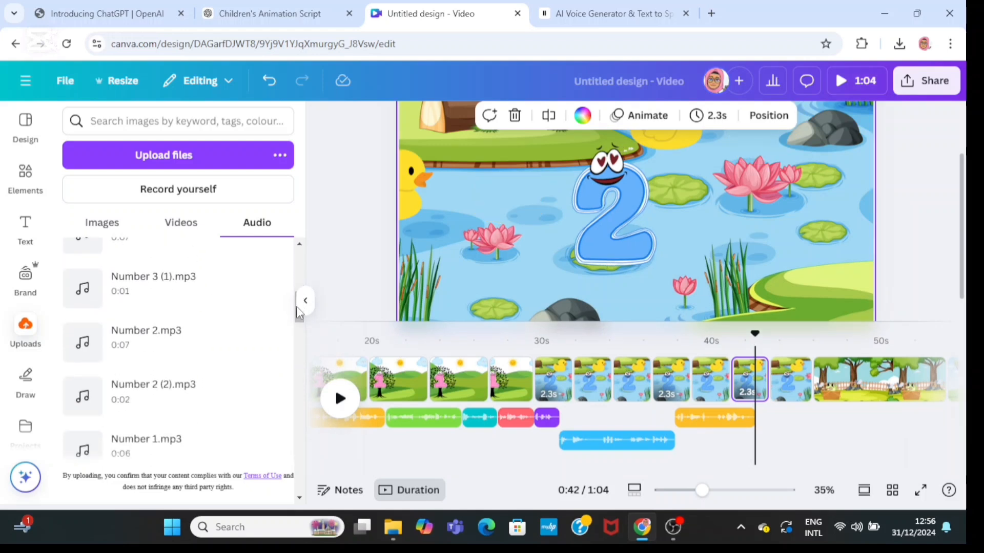
{"action": "mouse_move", "coordinate": [94, 405]}
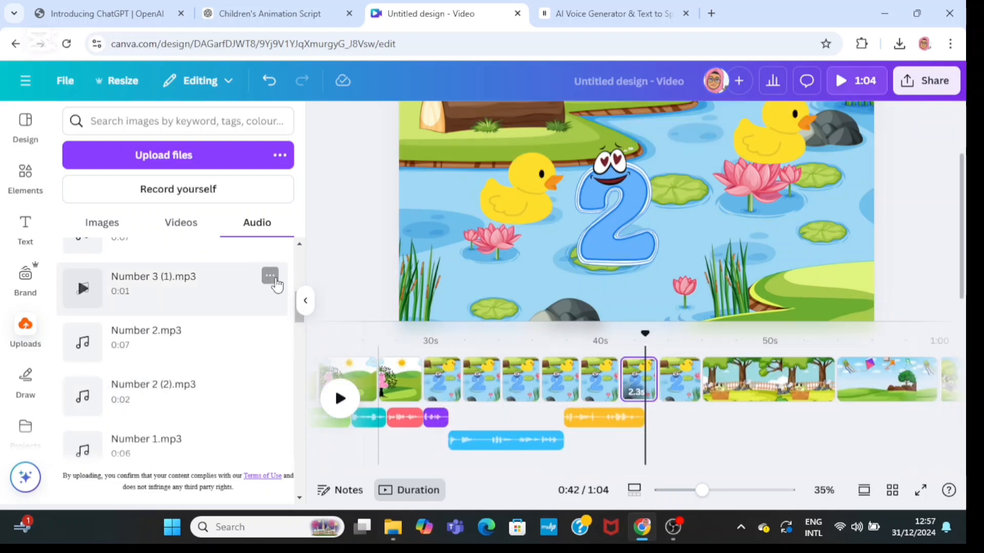
{"action": "left_click", "coordinate": [89, 402]}
{"action": "left_click", "coordinate": [154, 394]}
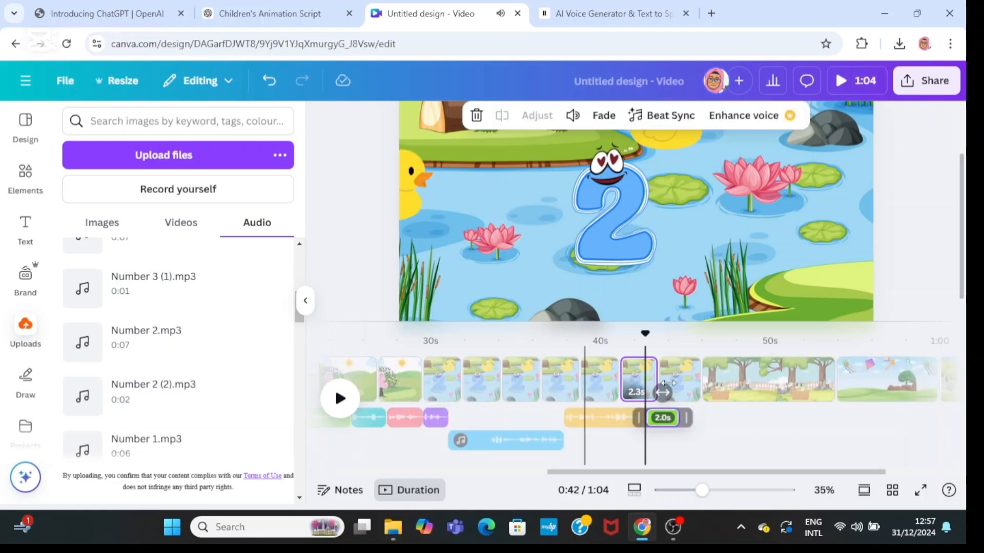
Trim the last Number 2 pond page to 1.3 s so it ends with the "Number 2 (2).mp3" clip.
{"action": "mouse_move", "coordinate": [692, 385]}
{"action": "left_mouse_down"}
{"action": "mouse_move", "coordinate": [671, 384]}
{"action": "mouse_move", "coordinate": [680, 384]}
{"action": "left_mouse_up"}
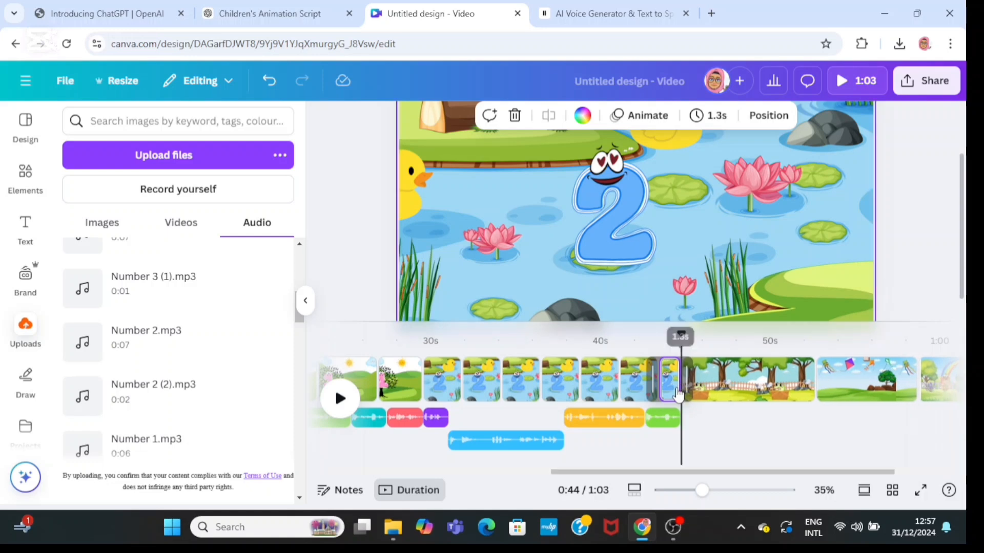
{"action": "left_click", "coordinate": [699, 384]}
{"action": "left_click_drag", "start_coordinate": [698, 334], "coordinate": [681, 335]}
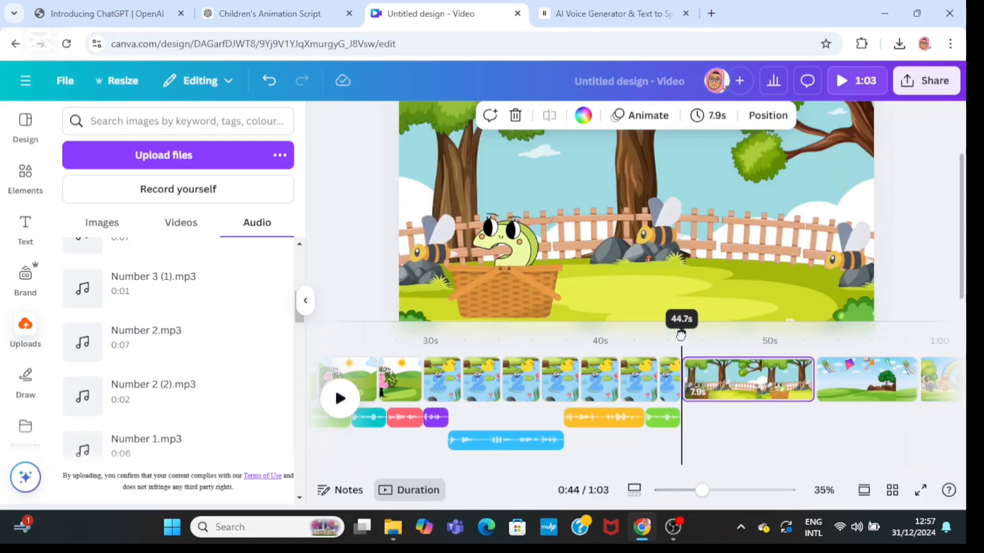
Add the "3 Narration 1.mp3" voiceover at the start of the Number 3 page.
{"action": "left_click_drag", "start_coordinate": [299, 313], "coordinate": [303, 357]}
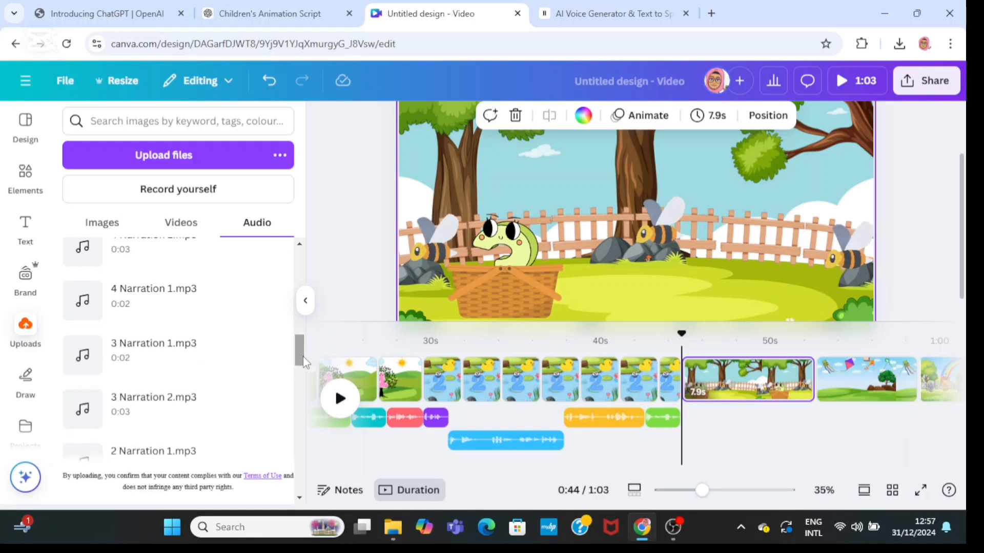
{"action": "left_click", "coordinate": [176, 359]}
{"action": "right_click", "coordinate": [692, 337]}
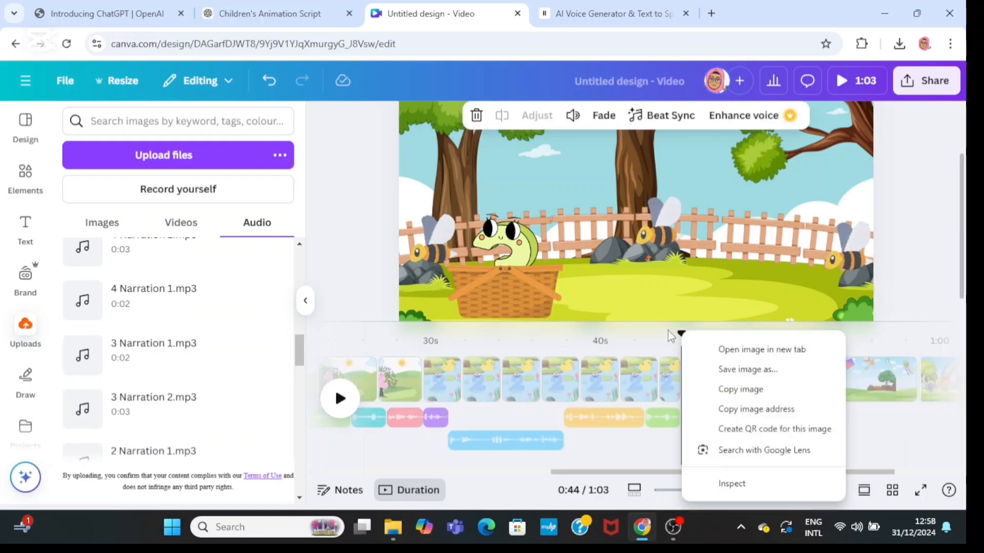
{"action": "left_click", "coordinate": [683, 334]}
Add "Number 3.mp3" directly after the "3 Narration 1.mp3" clip and duplicate the Number 3 page.
{"action": "left_click_drag", "start_coordinate": [683, 334], "coordinate": [716, 334]}
{"action": "left_click_drag", "start_coordinate": [301, 353], "coordinate": [301, 294]}
{"action": "left_click", "coordinate": [226, 318]}
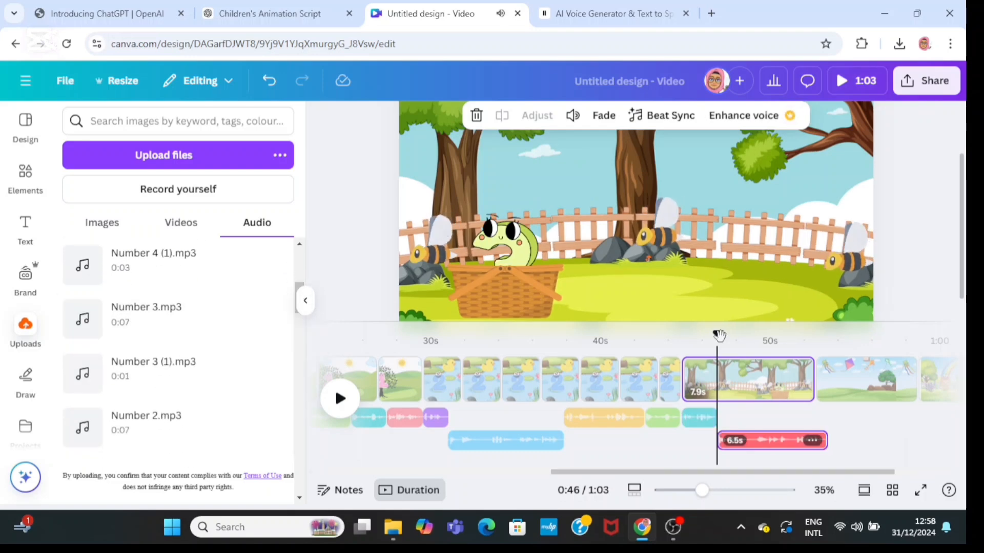
{"action": "left_click_drag", "start_coordinate": [716, 334], "coordinate": [831, 336]}
{"action": "left_click", "coordinate": [794, 370]}
{"action": "left_click", "coordinate": [818, 220]}
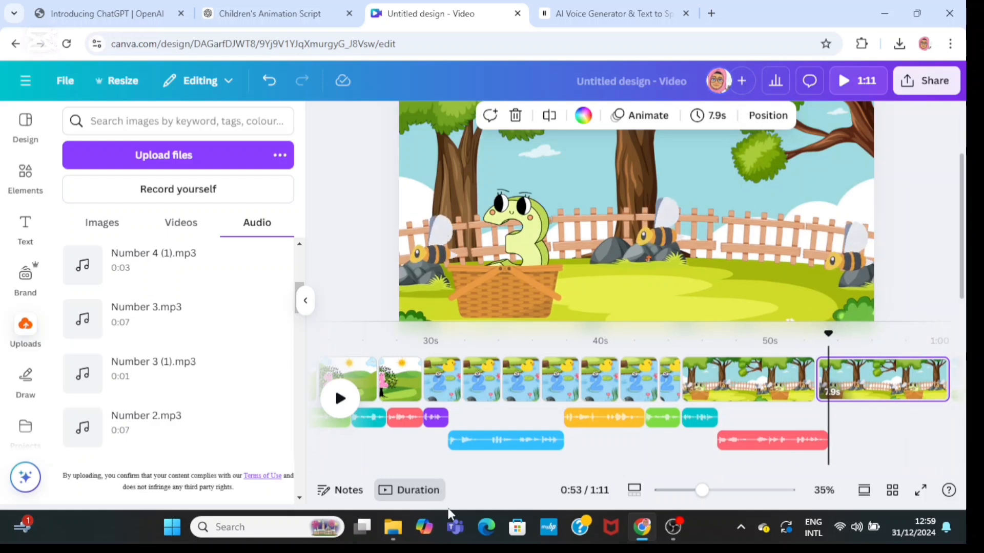
Add "3 Narration 2.mp3" directly after the "Number 3.mp3" clip.
{"action": "left_click_drag", "start_coordinate": [296, 309], "coordinate": [299, 364]}
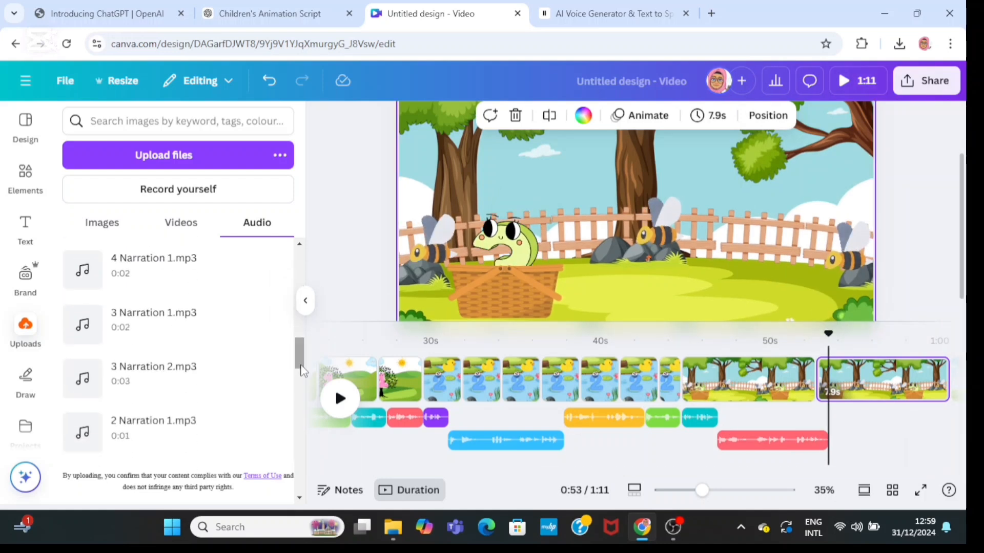
{"action": "left_click", "coordinate": [215, 383]}
{"action": "left_click_drag", "start_coordinate": [829, 334], "coordinate": [809, 332]}
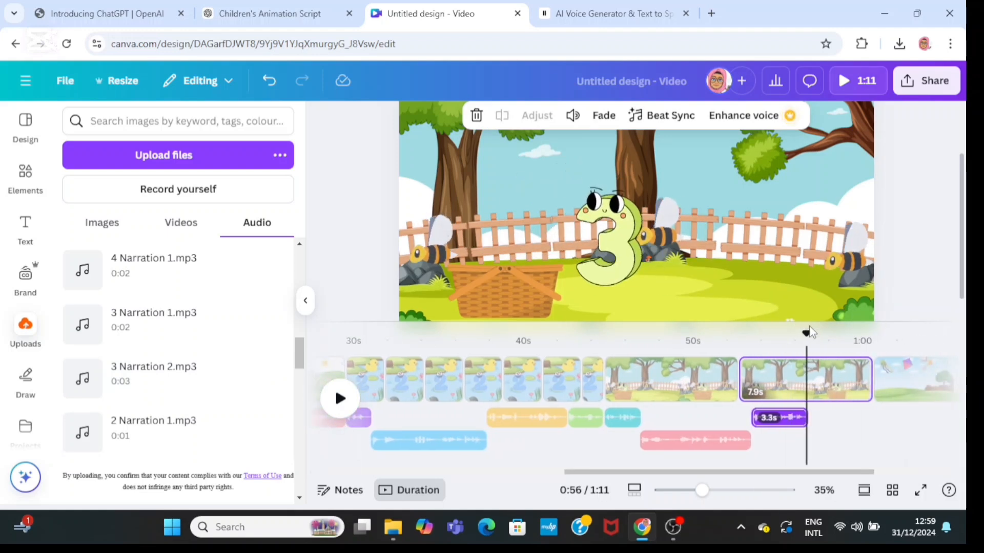
Add "Number 3 (1).mp3" directly after the "3 Narration 2.mp3" clip and trim the second Number 3 page to 5.0 s.
{"action": "left_click_drag", "start_coordinate": [299, 361], "coordinate": [295, 302]}
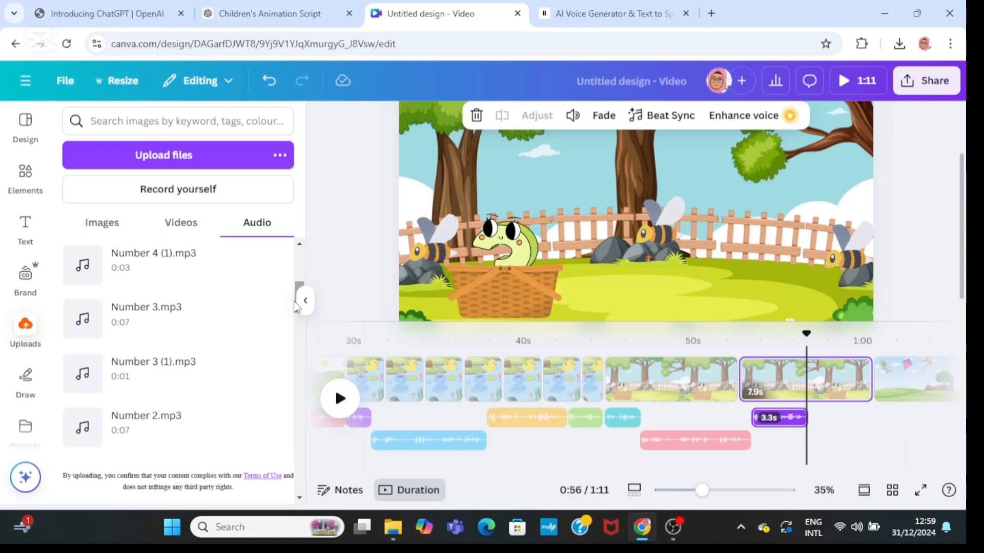
{"action": "left_click", "coordinate": [148, 369]}
{"action": "left_click", "coordinate": [850, 380]}
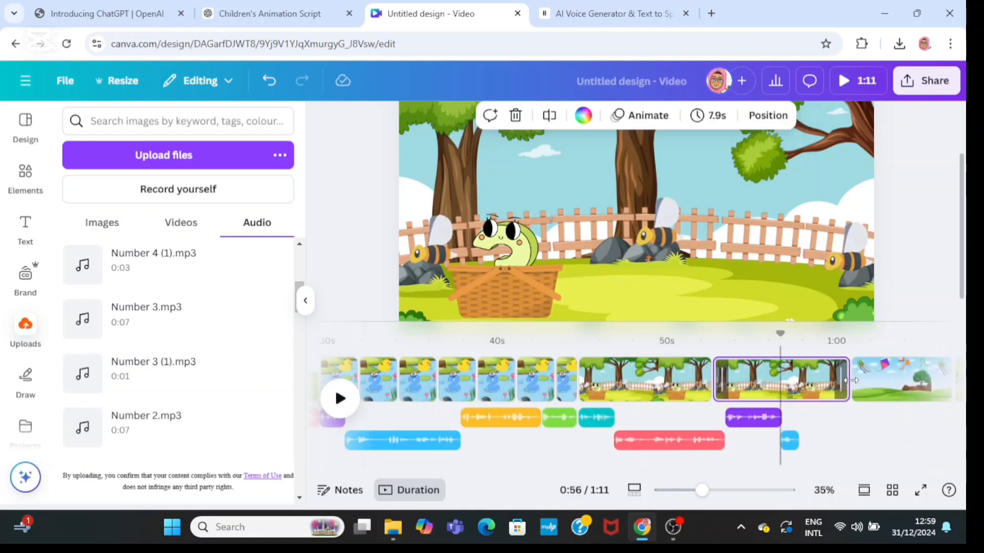
{"action": "left_click_drag", "start_coordinate": [850, 380], "coordinate": [762, 392]}
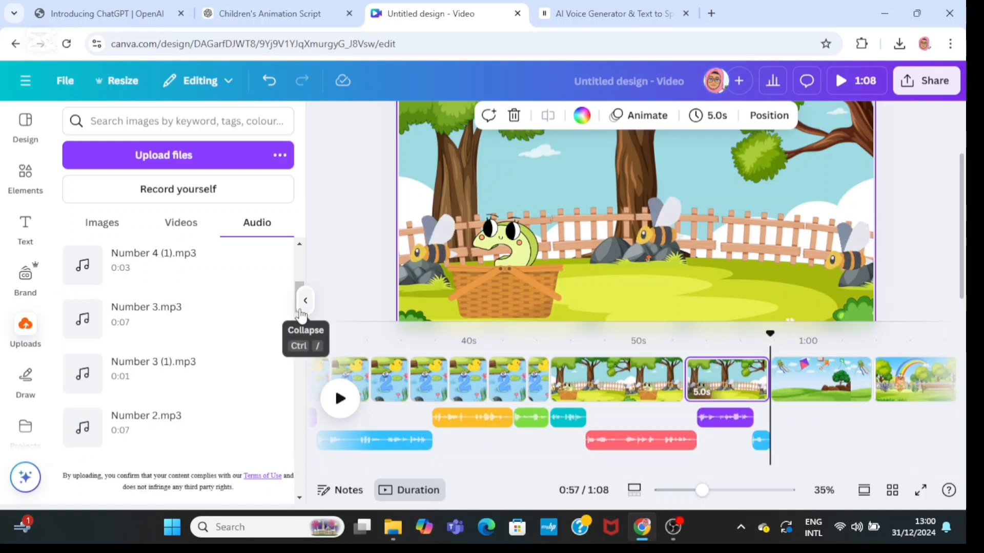
Add "4 Narration 1.mp3" at the start of the Number 4 kite page.
{"action": "left_click_drag", "start_coordinate": [300, 306], "coordinate": [298, 363]}
{"action": "left_click", "coordinate": [185, 343]}
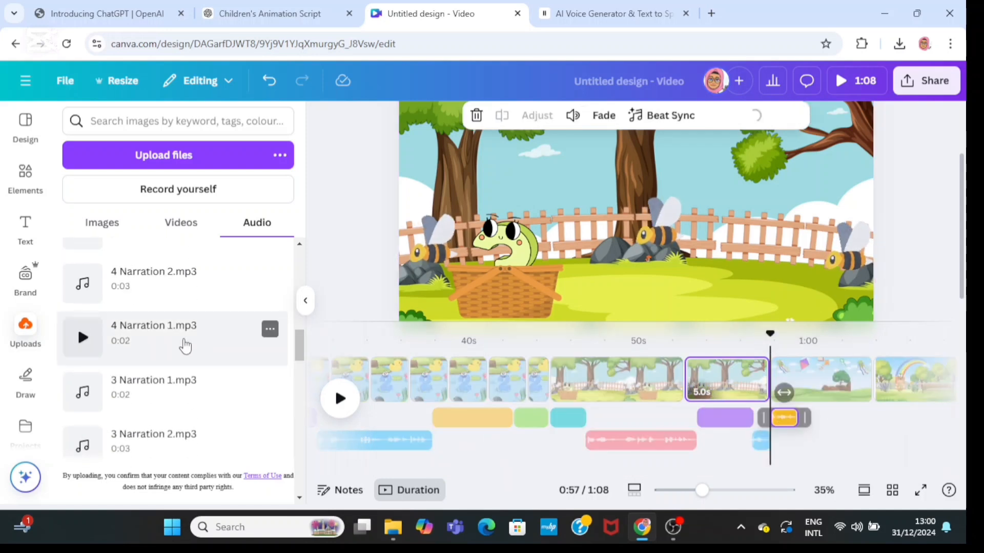
{"action": "left_click_drag", "start_coordinate": [768, 334], "coordinate": [799, 334]}
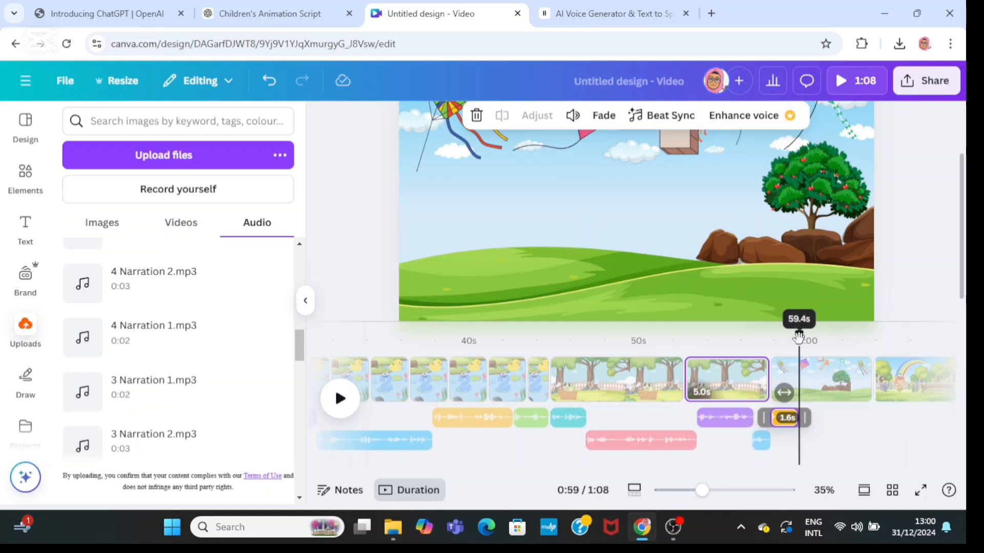
Add "Number 4.mp3" directly after the "4 Narration 1.mp3" clip and duplicate the Number 4 kite page.
{"action": "left_click_drag", "start_coordinate": [300, 345], "coordinate": [303, 284]}
{"action": "left_click", "coordinate": [191, 303]}
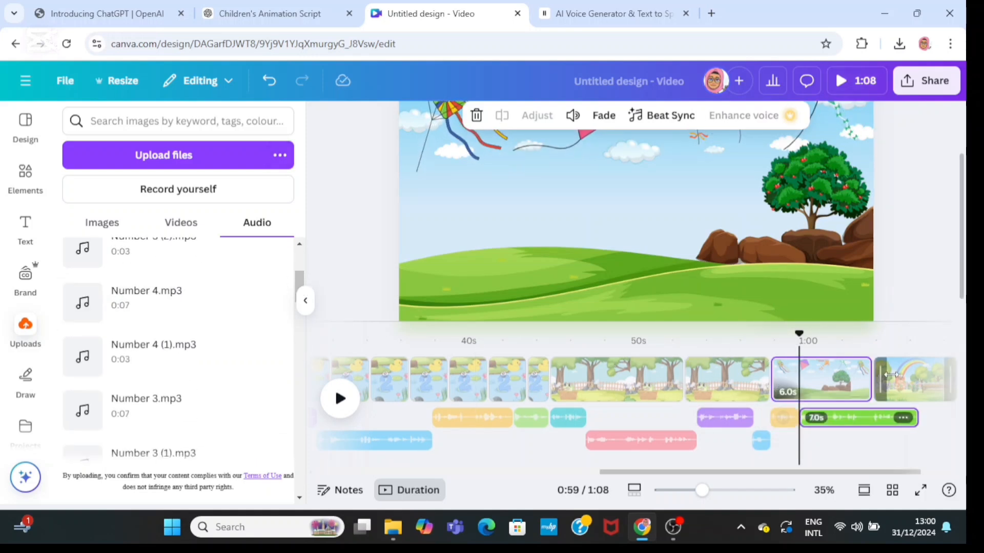
{"action": "left_click", "coordinate": [853, 368]}
{"action": "left_click", "coordinate": [813, 221]}
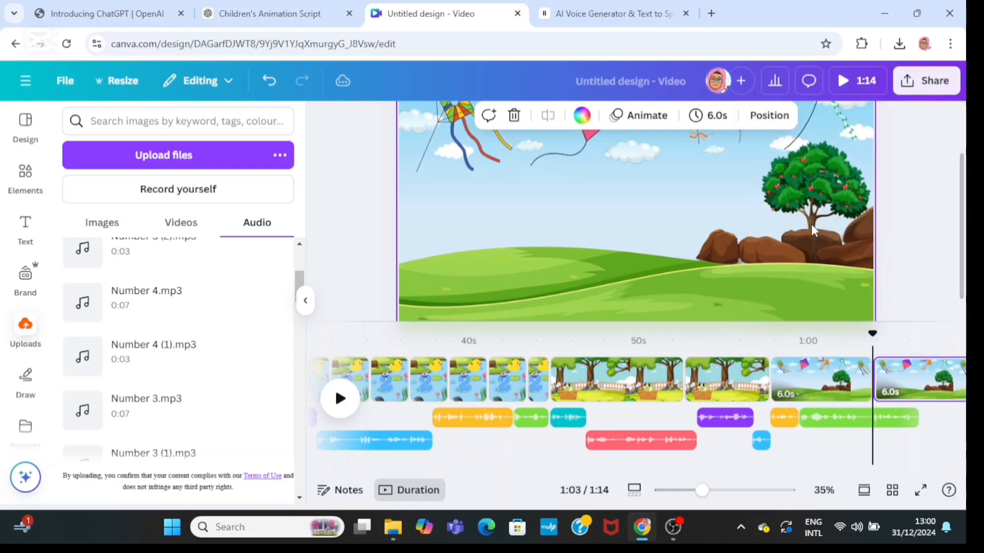
Add "4 Narration 2.mp3" directly after the "Number 4.mp3" clip.
{"action": "left_click_drag", "start_coordinate": [871, 337], "coordinate": [765, 345]}
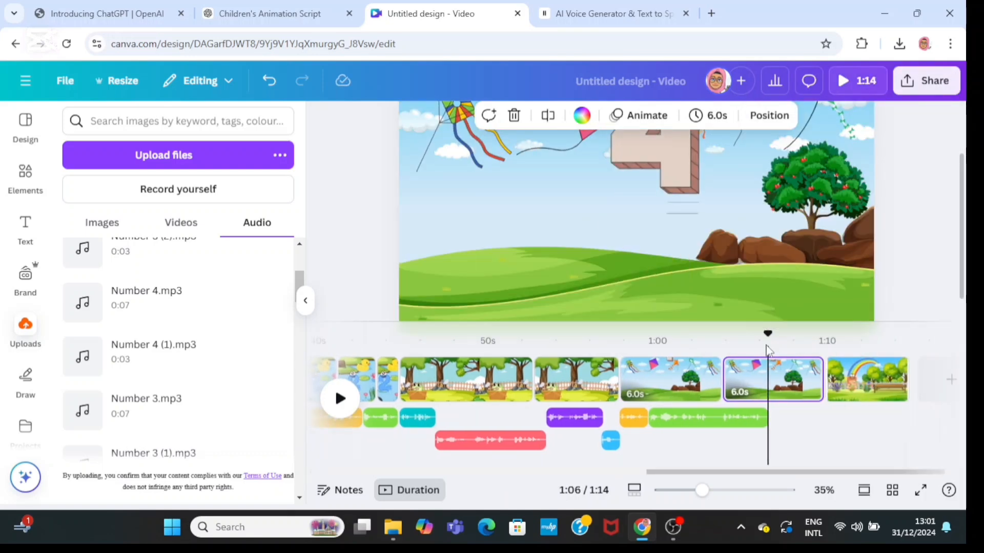
{"action": "scroll", "coordinate": [300, 277], "scroll_direction": "up", "scroll_amount": 3}
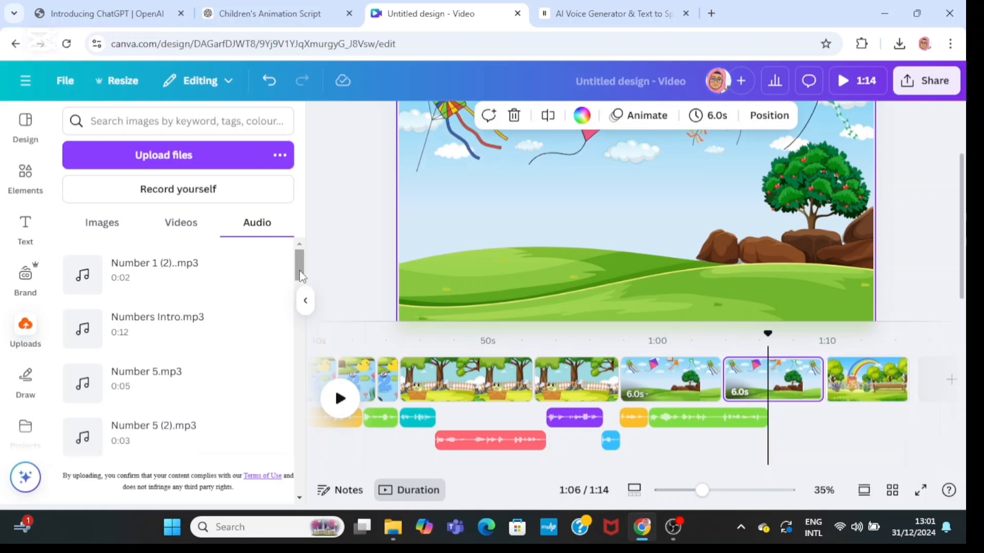
{"action": "scroll", "coordinate": [301, 277], "scroll_direction": "down", "scroll_amount": 3}
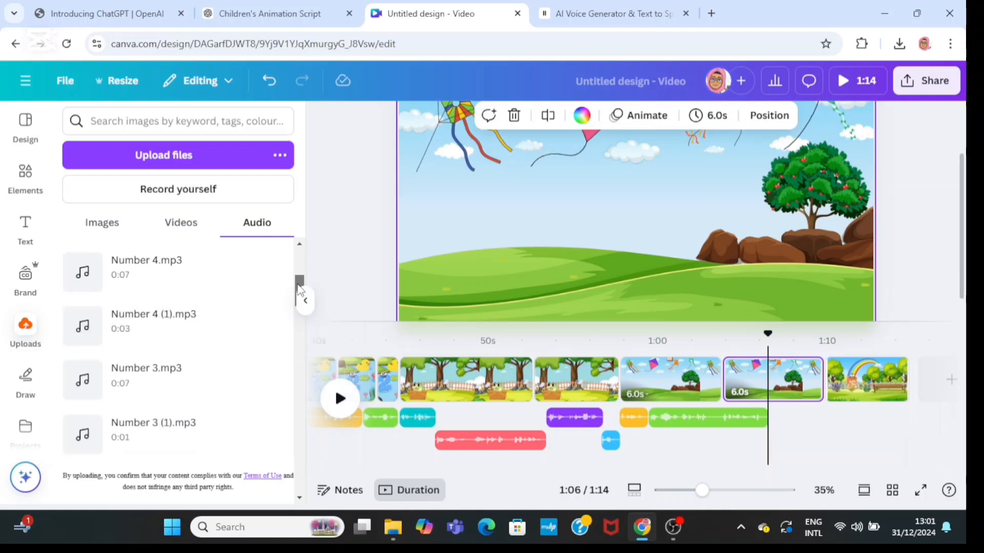
{"action": "left_click_drag", "start_coordinate": [300, 290], "coordinate": [297, 331]}
{"action": "left_click", "coordinate": [203, 352]}
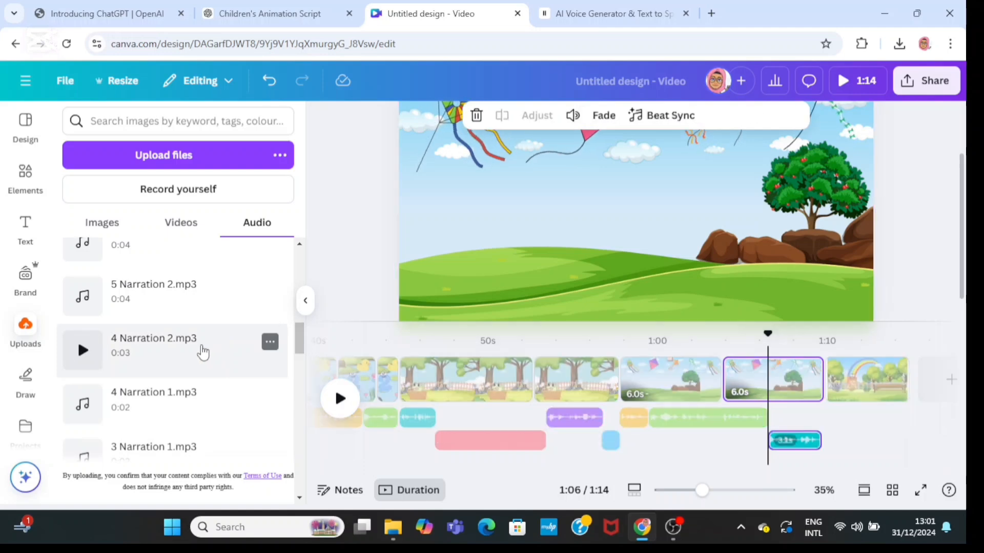
Duplicate the second Number 4 kite page to make a third one.
{"action": "right_click", "coordinate": [784, 440]}
{"action": "right_click", "coordinate": [763, 382]}
{"action": "left_click", "coordinate": [805, 219]}
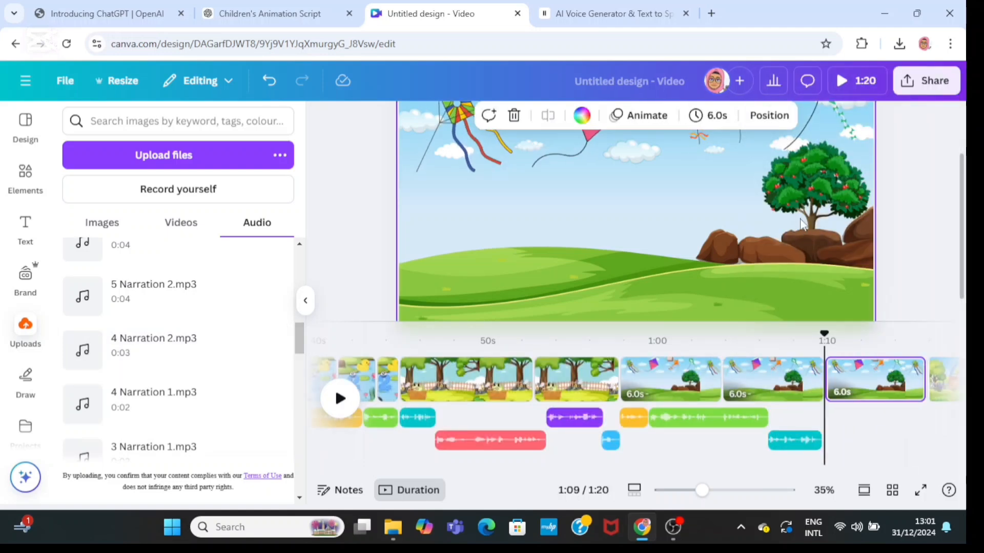
Add "Number 4 (1).mp3" directly after the "4 Narration 2.mp3" clip.
{"action": "left_click_drag", "start_coordinate": [824, 336], "coordinate": [820, 336]}
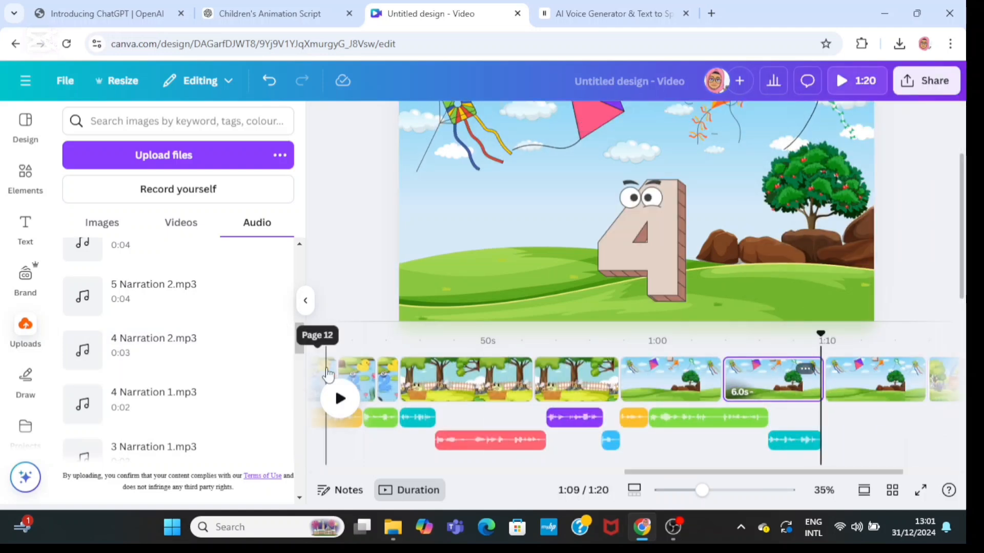
{"action": "scroll", "coordinate": [220, 349], "scroll_direction": "up", "scroll_amount": 10}
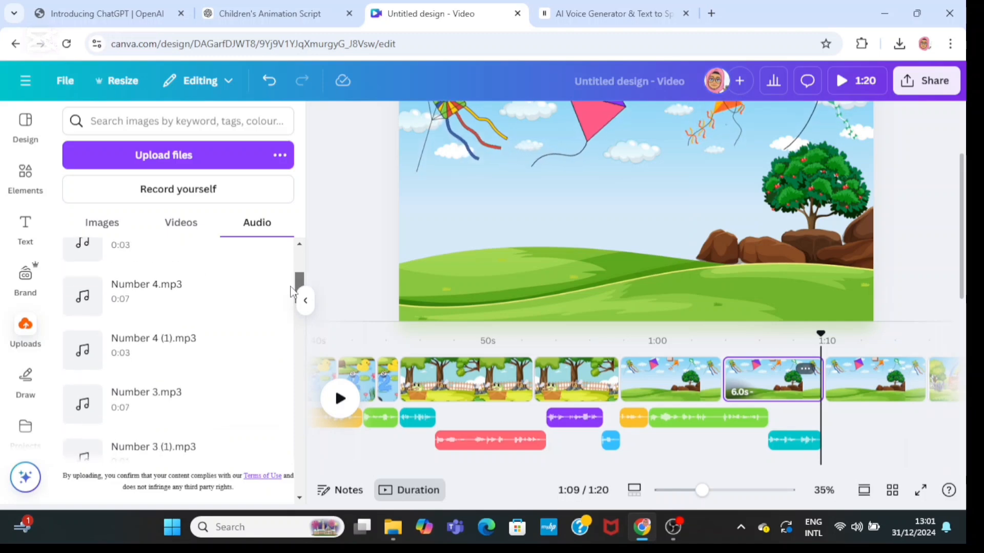
{"action": "left_click", "coordinate": [220, 348]}
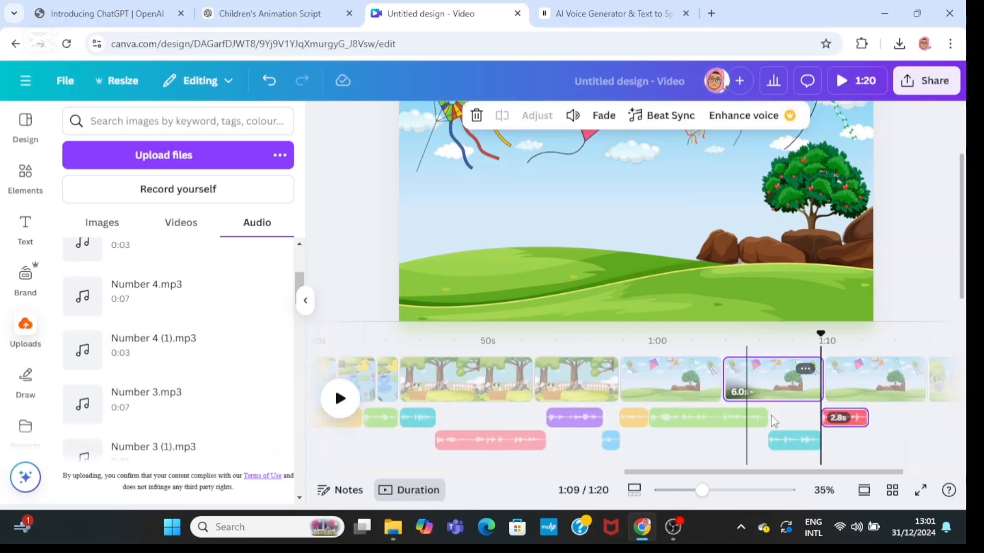
Trim the third Number 4 kite page to 2.8 s so it ends with the "Number 4 (1).mp3" clip.
{"action": "left_click", "coordinate": [927, 374]}
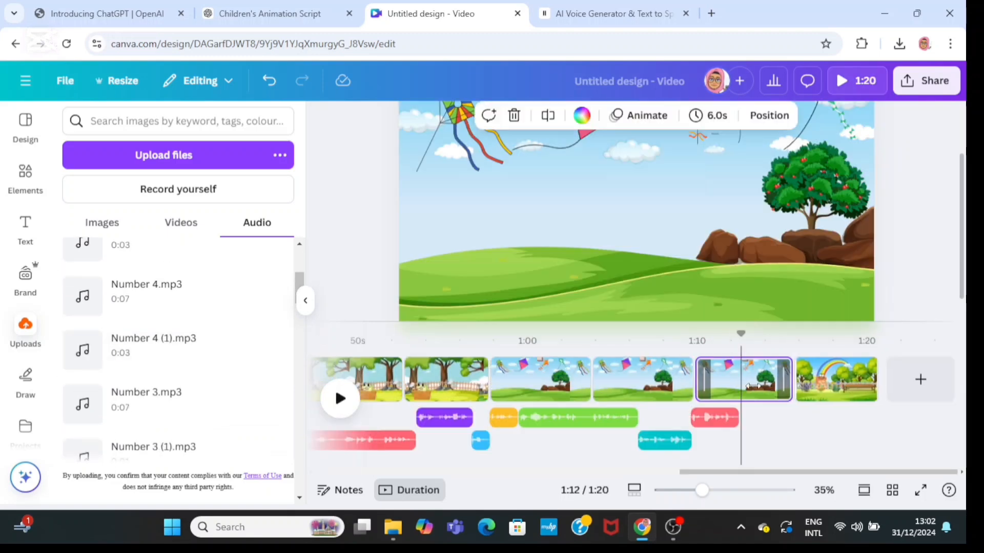
{"action": "left_click_drag", "start_coordinate": [789, 388], "coordinate": [744, 388]}
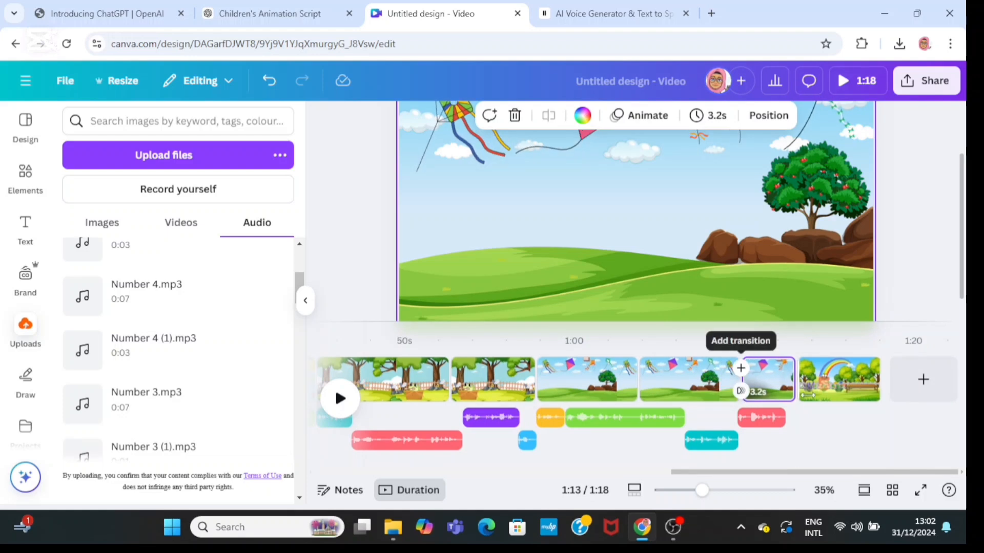
{"action": "left_click_drag", "start_coordinate": [808, 396], "coordinate": [781, 382]}
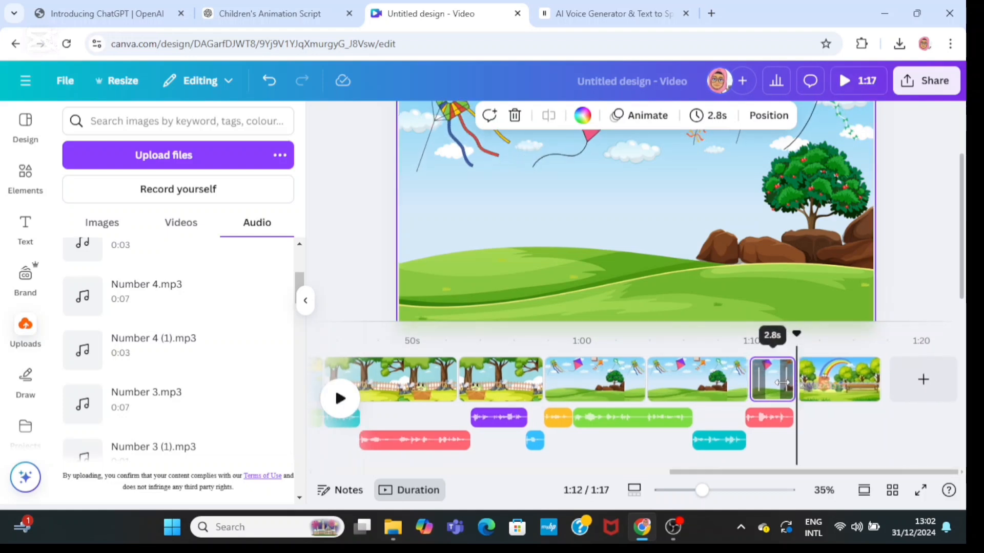
Add "5 Narration 1.mp3" at the start of the Number 5 rainbow page.
{"action": "left_click", "coordinate": [795, 333]}
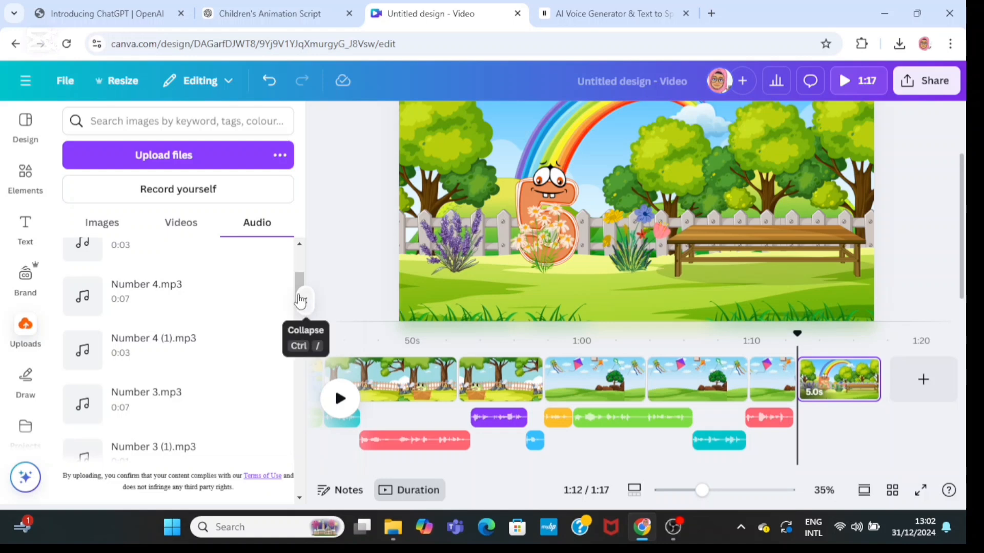
{"action": "scroll", "coordinate": [300, 308], "scroll_direction": "down", "scroll_amount": 5}
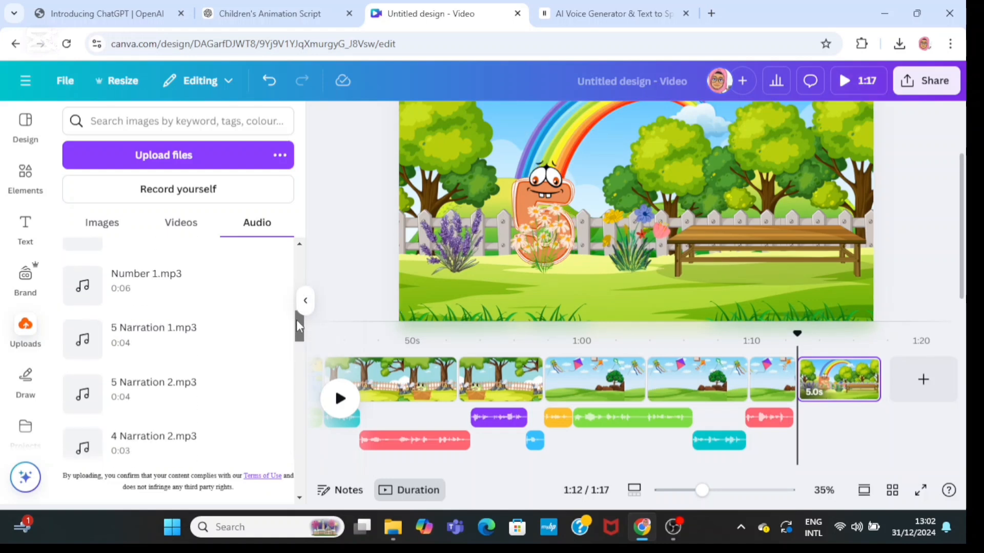
{"action": "left_click", "coordinate": [215, 355]}
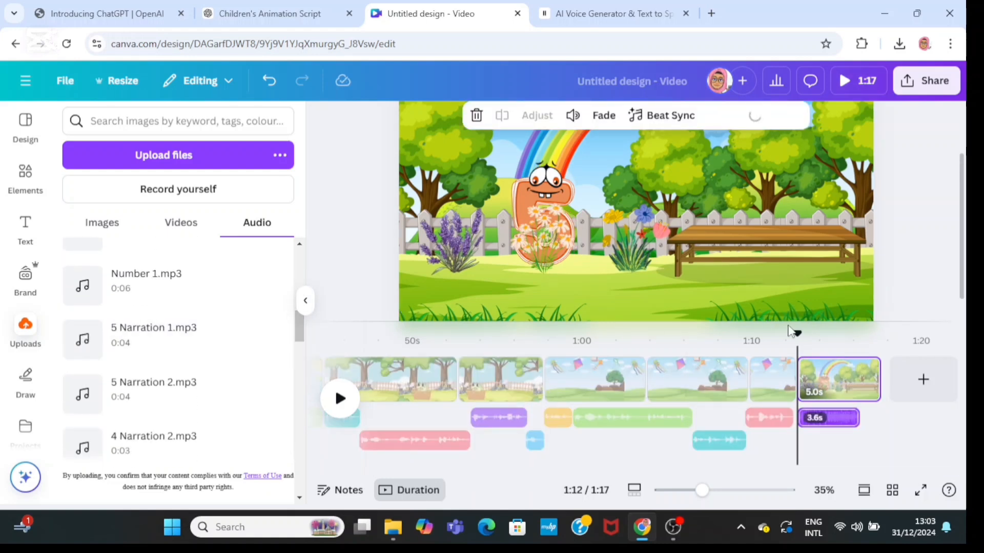
Duplicate the Number 5 rainbow page once.
{"action": "left_click_drag", "start_coordinate": [797, 334], "coordinate": [856, 340]}
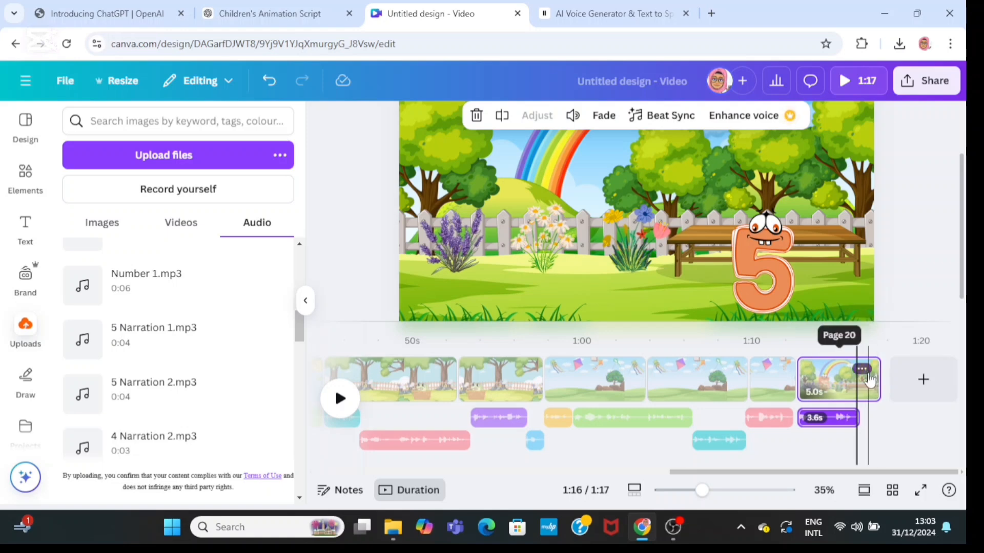
{"action": "right_click", "coordinate": [859, 376]}
{"action": "left_click", "coordinate": [821, 233]}
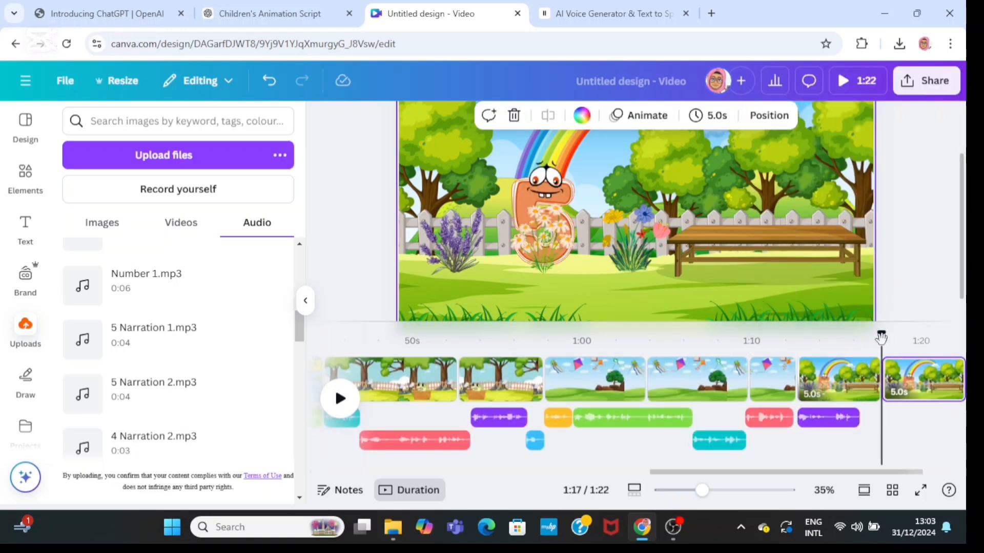
Add "Number 5.mp3" directly after the "5 Narration 1.mp3" clip.
{"action": "left_click_drag", "start_coordinate": [881, 338], "coordinate": [774, 336]}
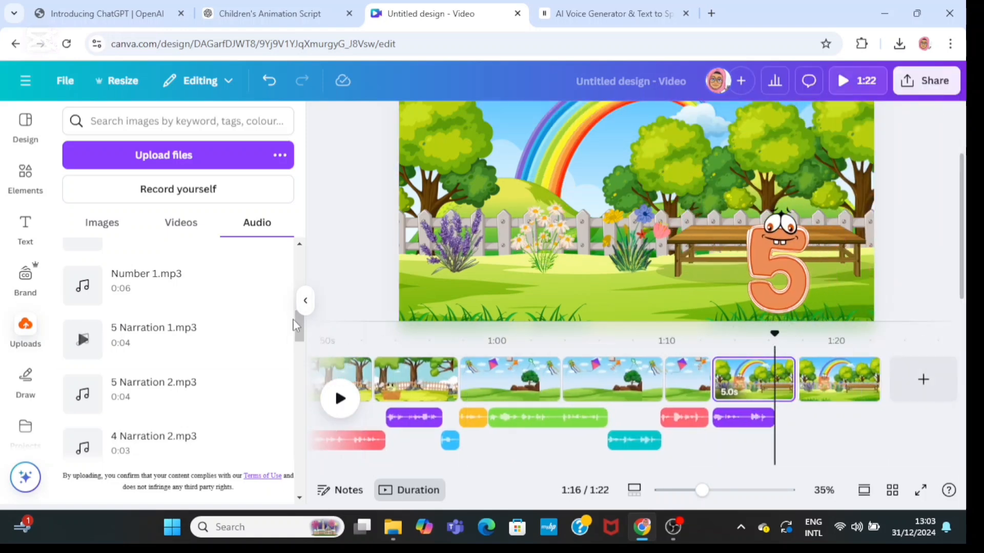
{"action": "left_click_drag", "start_coordinate": [296, 325], "coordinate": [298, 267]}
{"action": "left_click", "coordinate": [234, 374]}
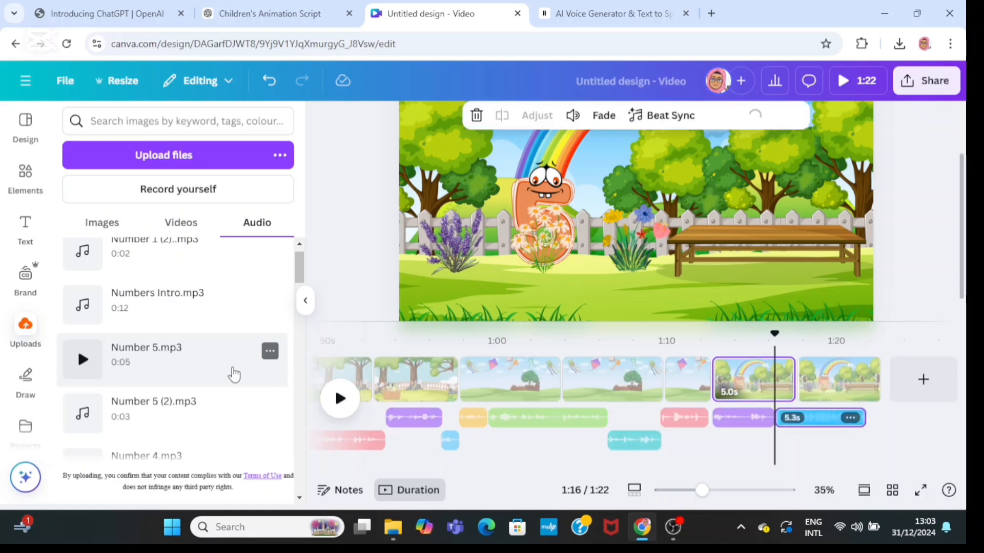
Add "5 Narration 2.mp3" directly after the "Number 5.mp3" clip, over the second Number 5 rainbow page.
{"action": "left_click_drag", "start_coordinate": [777, 337], "coordinate": [867, 336]}
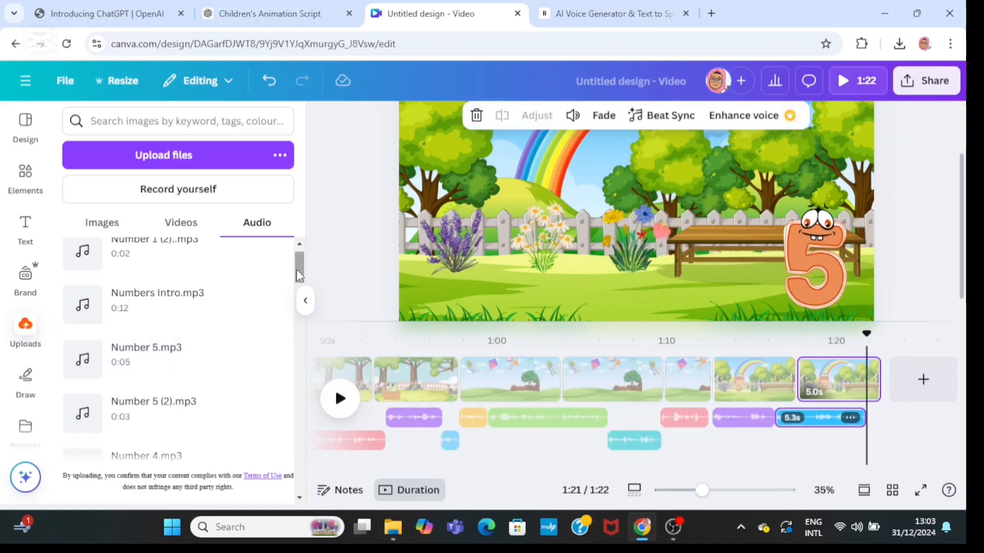
{"action": "scroll", "coordinate": [288, 315], "scroll_direction": "down", "scroll_amount": 8}
{"action": "left_click_drag", "start_coordinate": [289, 306], "coordinate": [300, 336]}
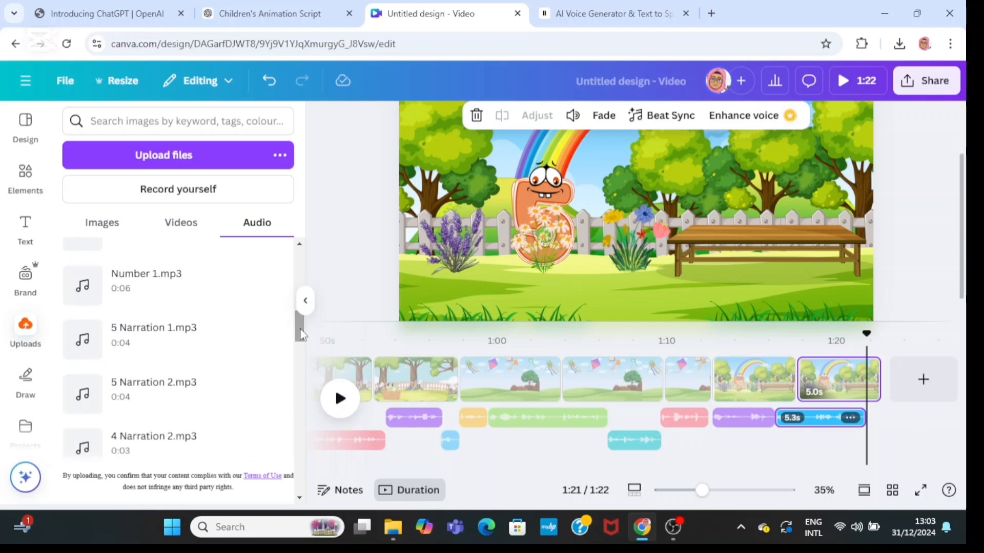
{"action": "left_click", "coordinate": [204, 389]}
Duplicate the second Number 5 rainbow page to make a third one.
{"action": "right_click", "coordinate": [863, 381]}
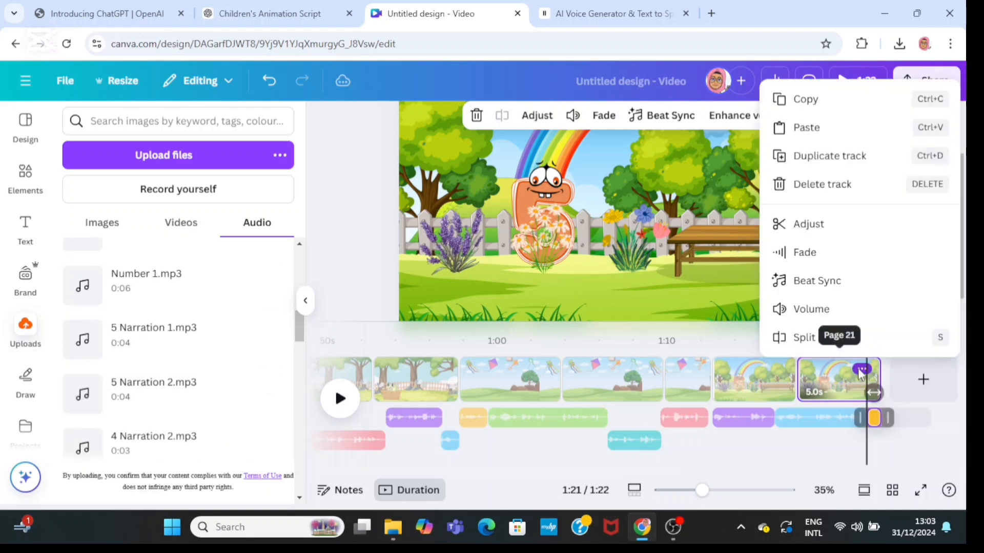
{"action": "left_click", "coordinate": [850, 379]}
{"action": "right_click", "coordinate": [850, 379]}
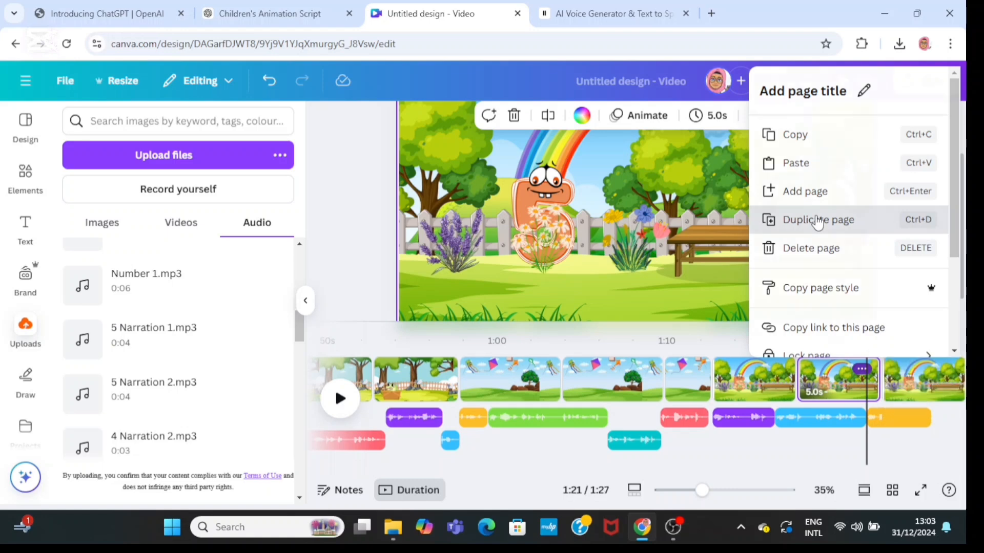
{"action": "left_click", "coordinate": [817, 221]}
Add "Number 5 (2).mp3" directly after the "5 Narration 2.mp3" clip, over the third Number 5 rainbow page.
{"action": "scroll", "coordinate": [154, 338], "scroll_direction": "up", "scroll_amount": 5}
{"action": "left_click", "coordinate": [154, 338]}
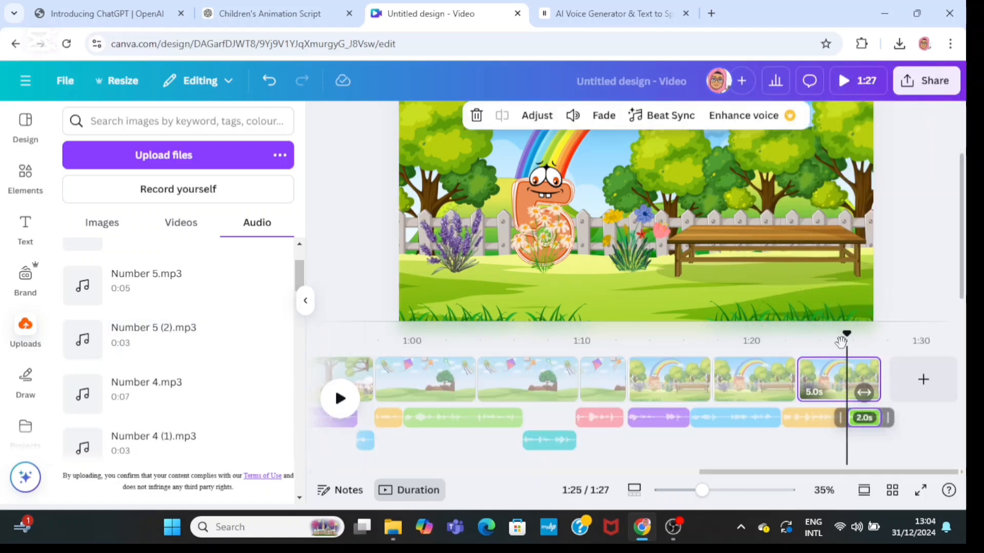
Play the finished animation from the beginning to check that the voiceovers match the pages.
{"action": "left_click", "coordinate": [340, 398]}
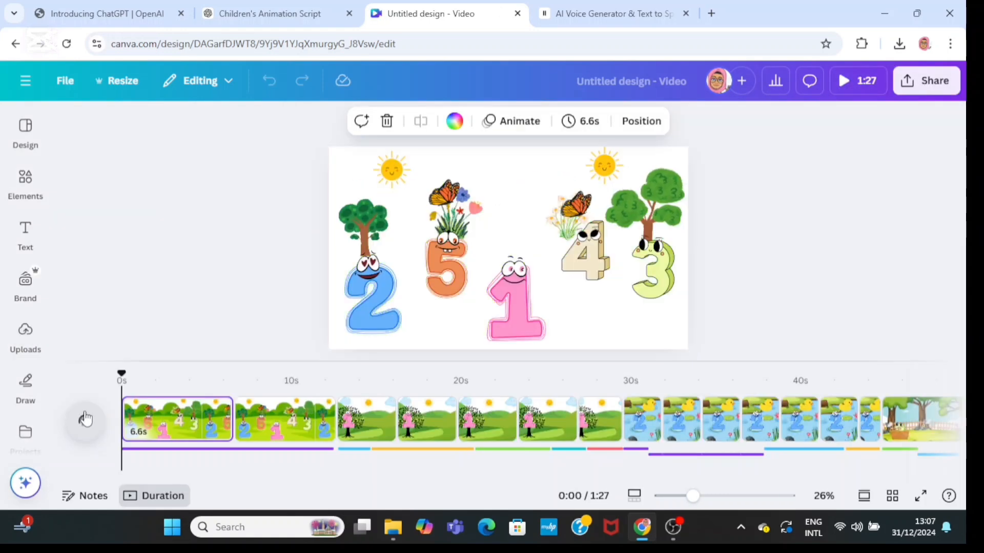
{"action": "left_click", "coordinate": [85, 419]}
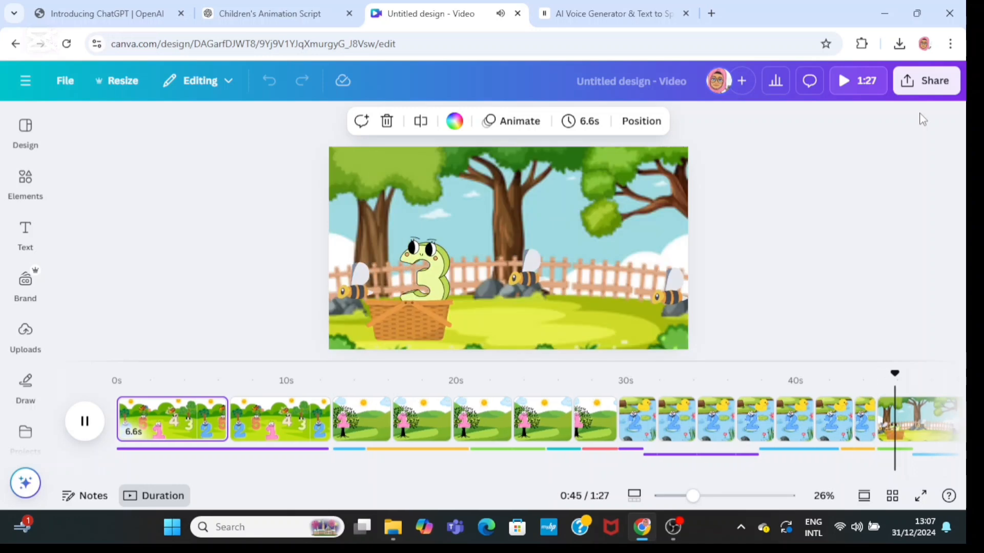
Download all pages of the design as an MP4 video in 1080p (HD) quality.
{"action": "left_click", "coordinate": [922, 82]}
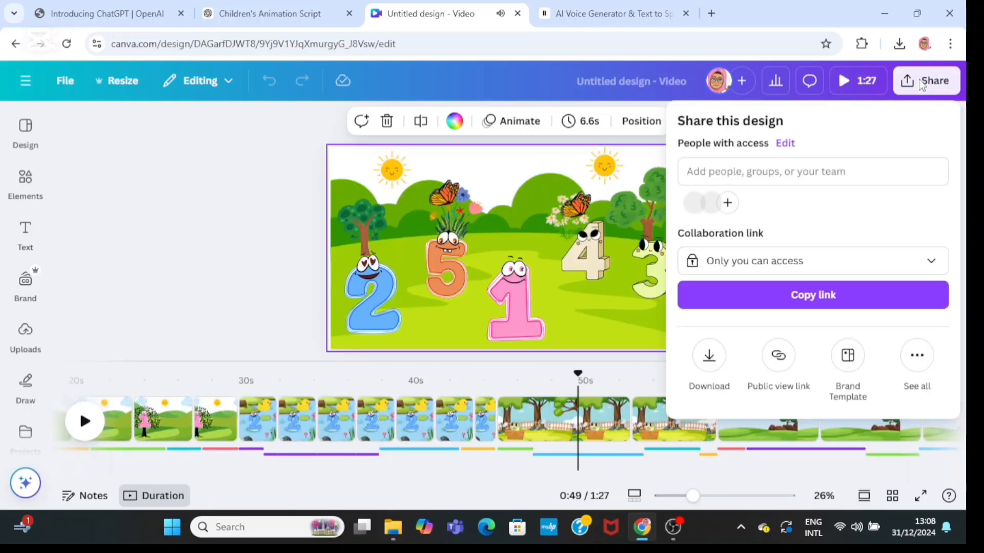
{"action": "left_click", "coordinate": [709, 357]}
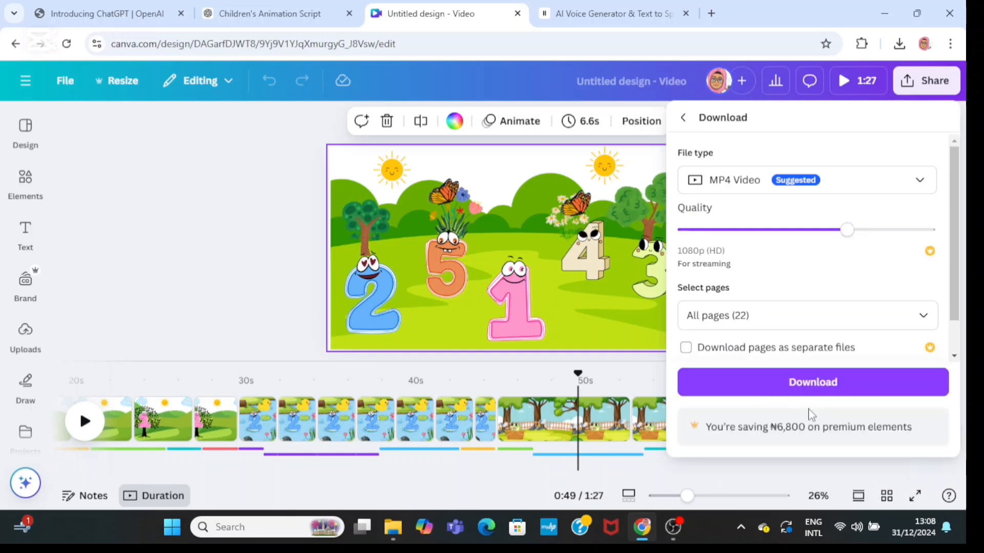
{"action": "left_click", "coordinate": [812, 390]}
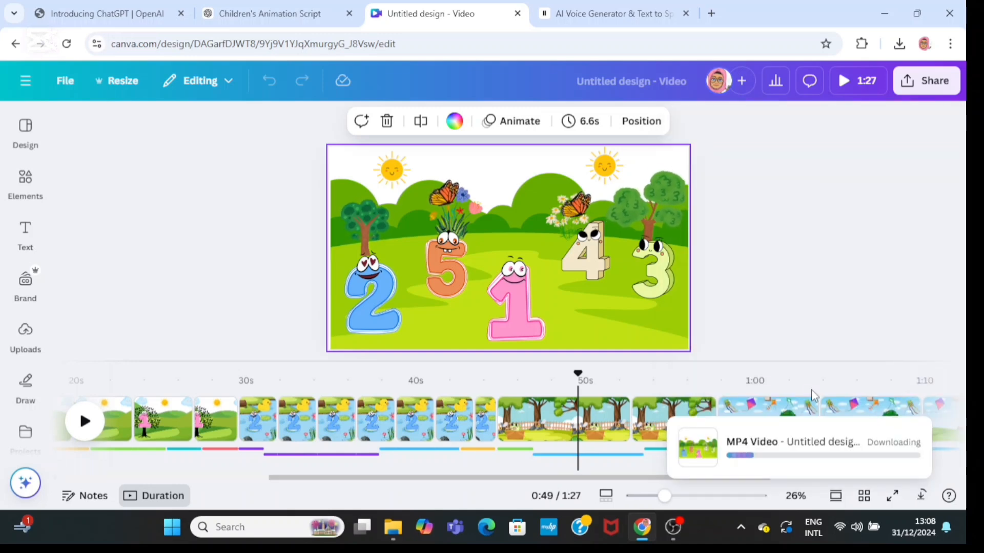